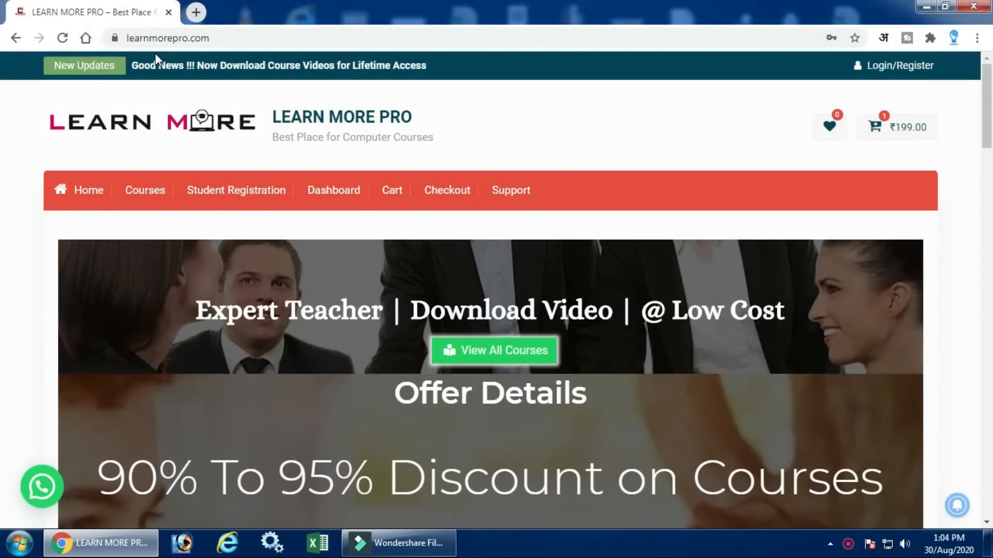
Open the Courses page of the Learn More Pro site and look through the listed computer courses
{"action": "left_click", "coordinate": [153, 193]}
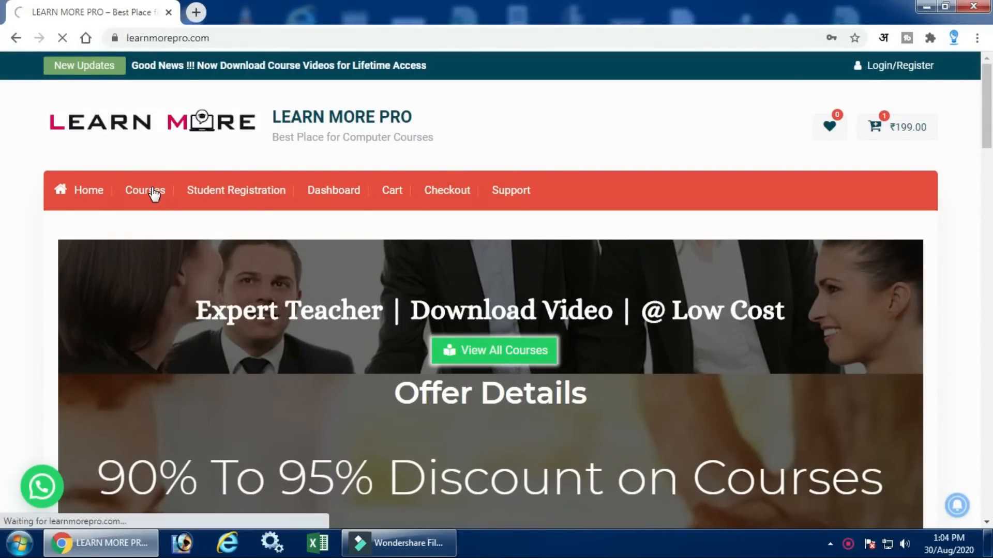
{"action": "scroll", "coordinate": [154, 192], "scroll_direction": "down", "scroll_amount": 5}
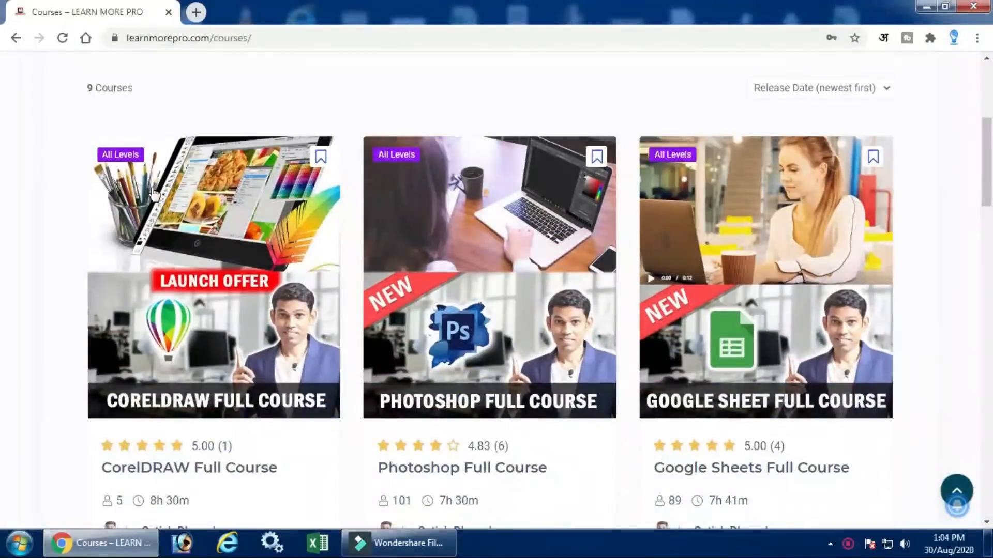
{"action": "scroll", "coordinate": [153, 192], "scroll_direction": "down", "scroll_amount": 10}
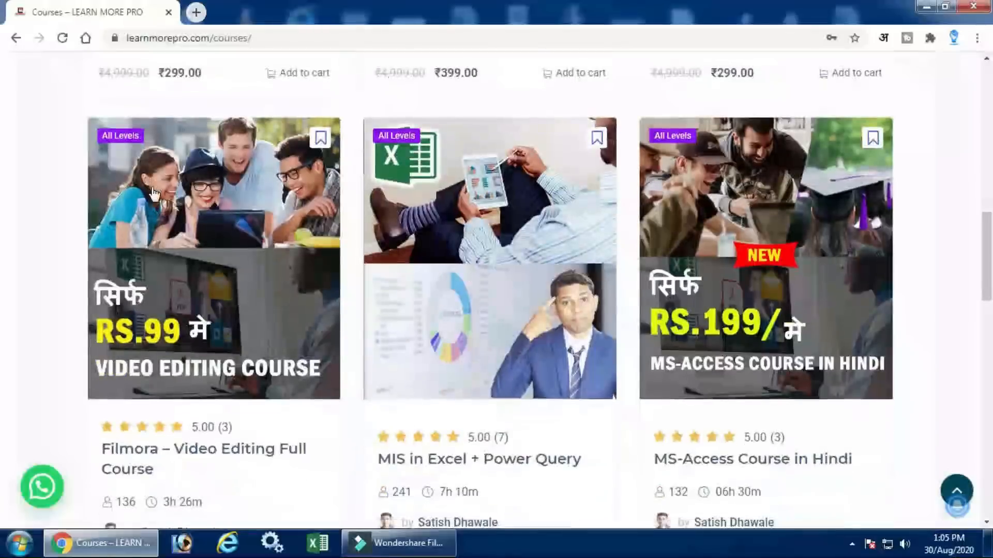
{"action": "scroll", "coordinate": [154, 192], "scroll_direction": "down", "scroll_amount": 11}
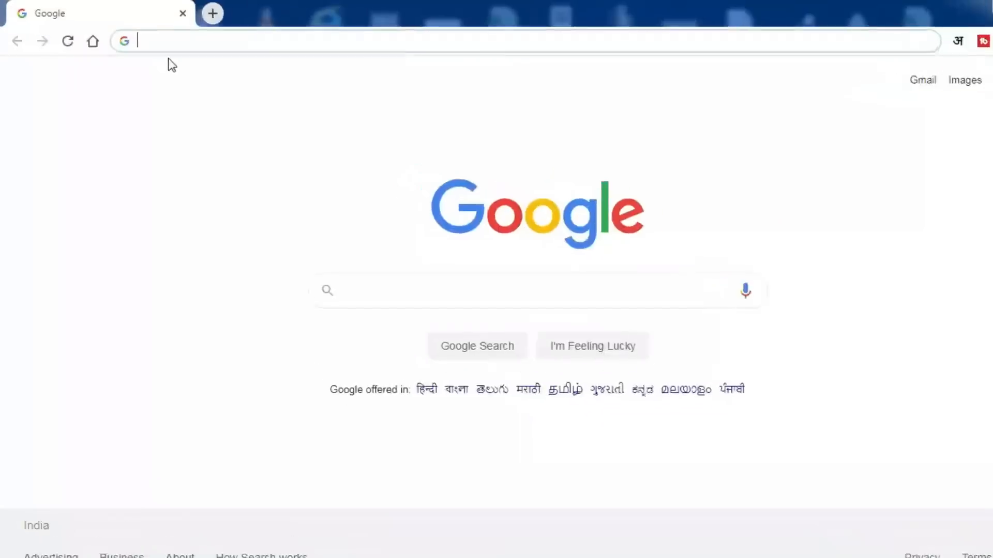
Open the website learnmorepro.com from the blank Google start page
{"action": "type", "text": "lea"}
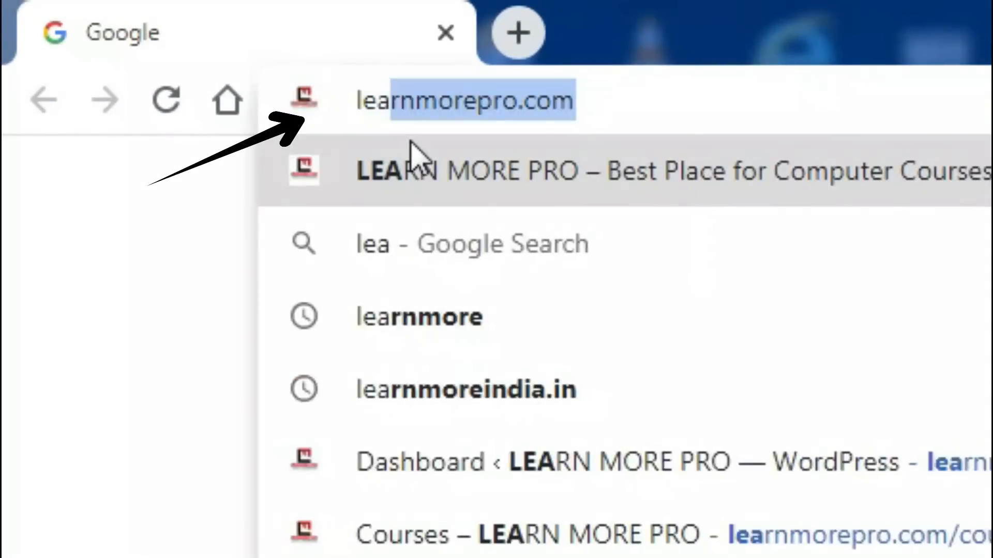
{"action": "type", "text": "rn"}
{"action": "key", "text": "Right"}
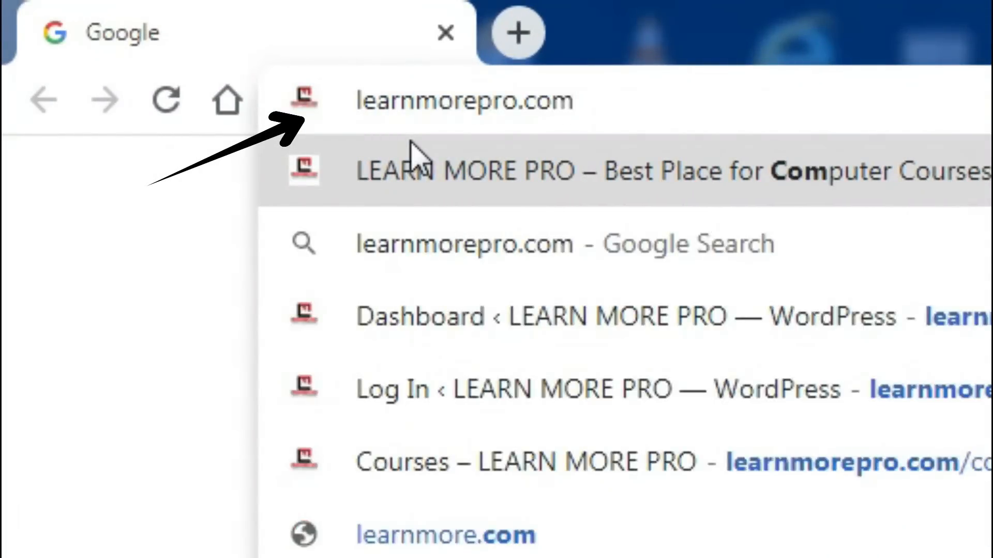
{"action": "left_click", "coordinate": [412, 153]}
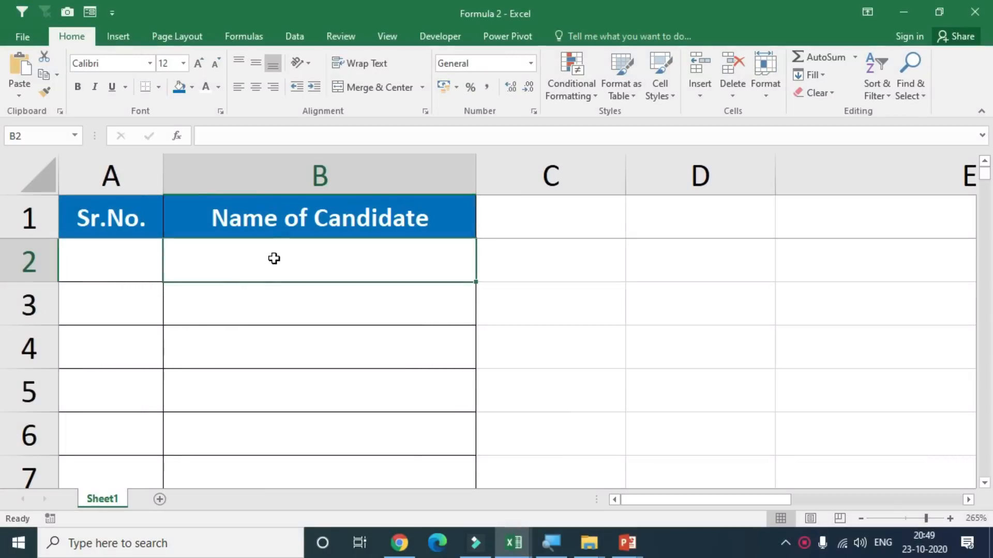
Enter a sample candidate name in cell B2 and clear the cell again
{"action": "left_click", "coordinate": [274, 253]}
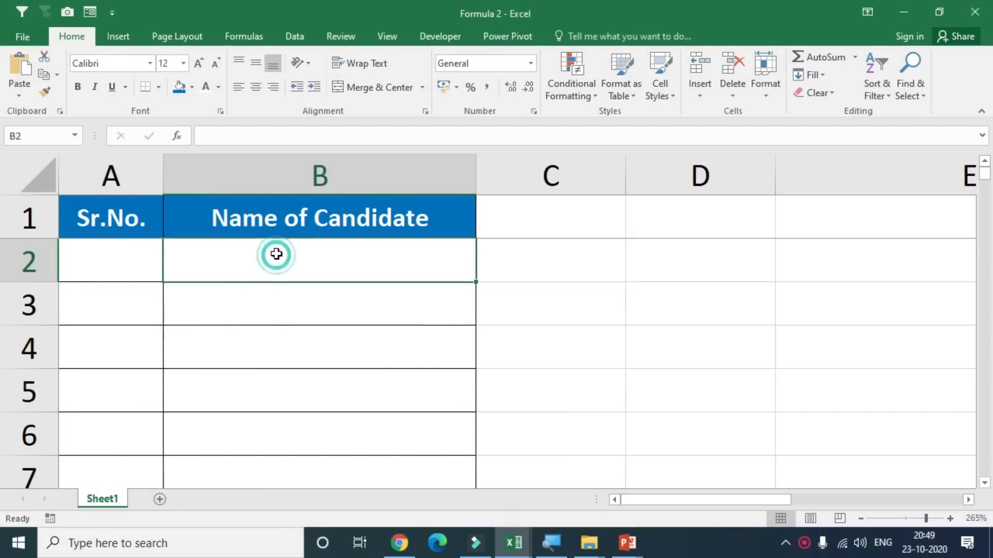
{"action": "type", "text": "anil"}
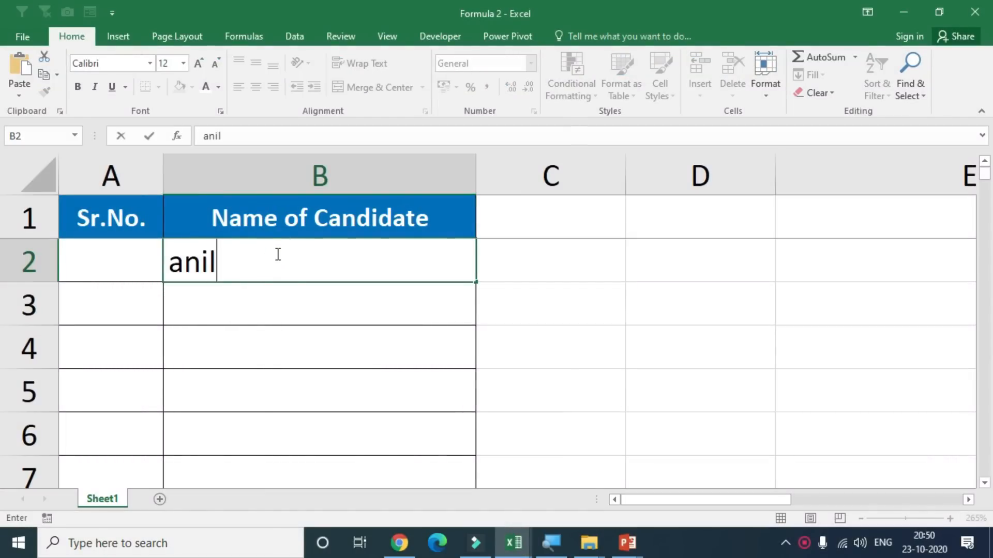
{"action": "key", "text": "Return"}
{"action": "left_click", "coordinate": [276, 254]}
{"action": "key", "text": "Delete"}
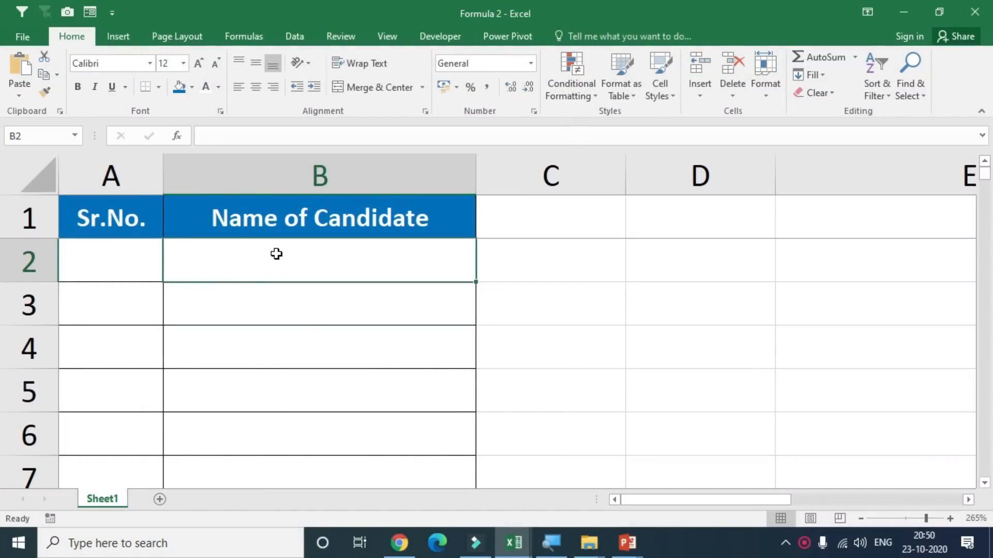
Start an AGGREGATE formula in cell C2, up to its opening bracket
{"action": "left_click", "coordinate": [574, 268]}
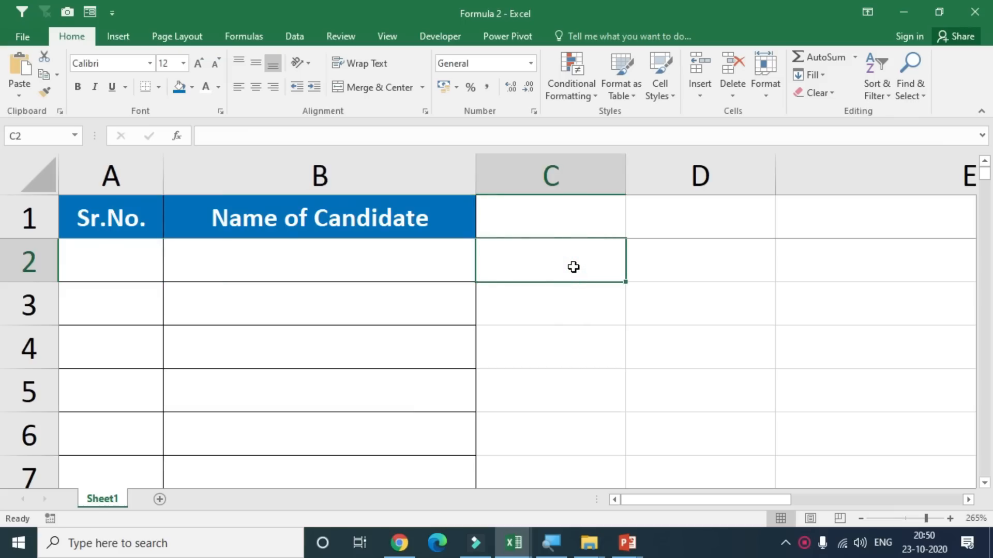
{"action": "type", "text": "="}
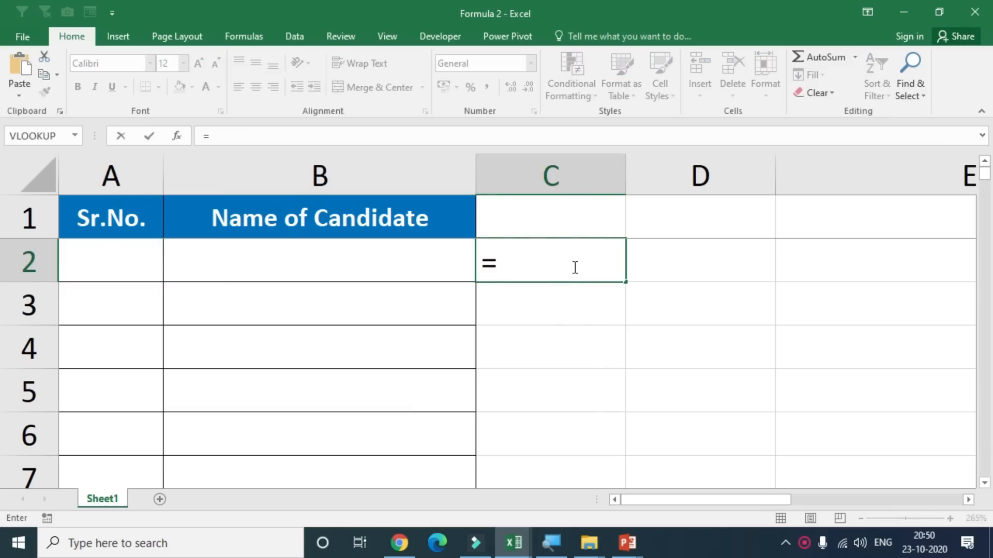
{"action": "type", "text": "AGG"}
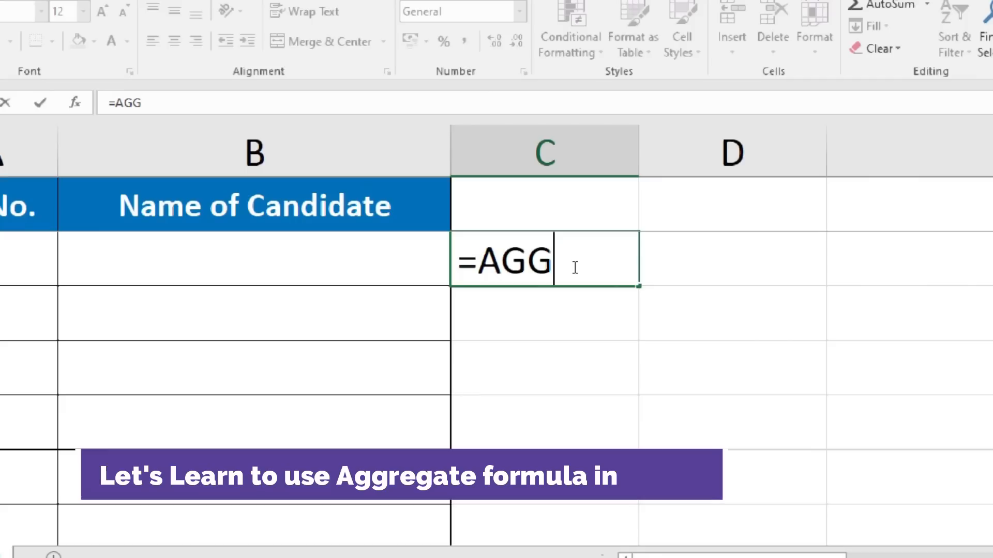
{"action": "type", "text": "RE"}
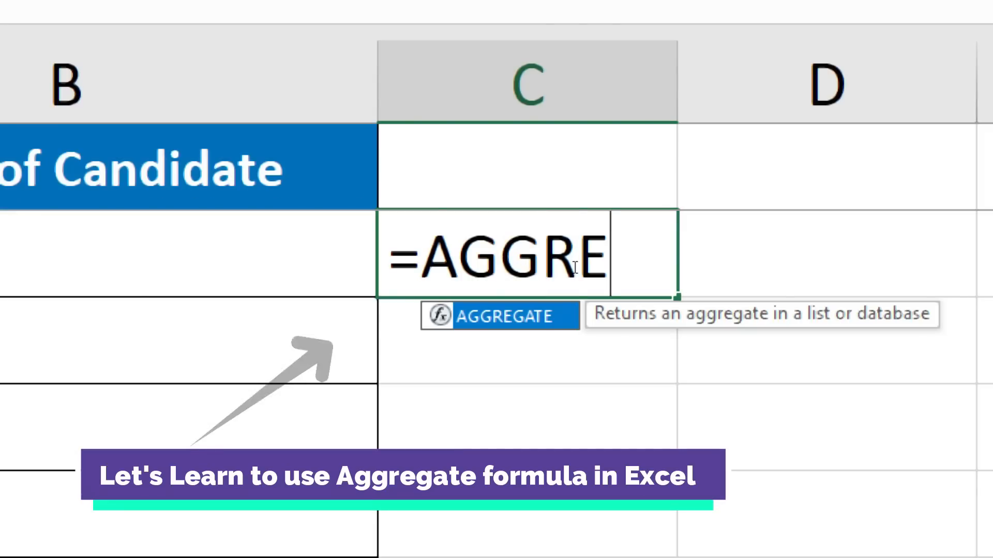
{"action": "key", "text": "Tab"}
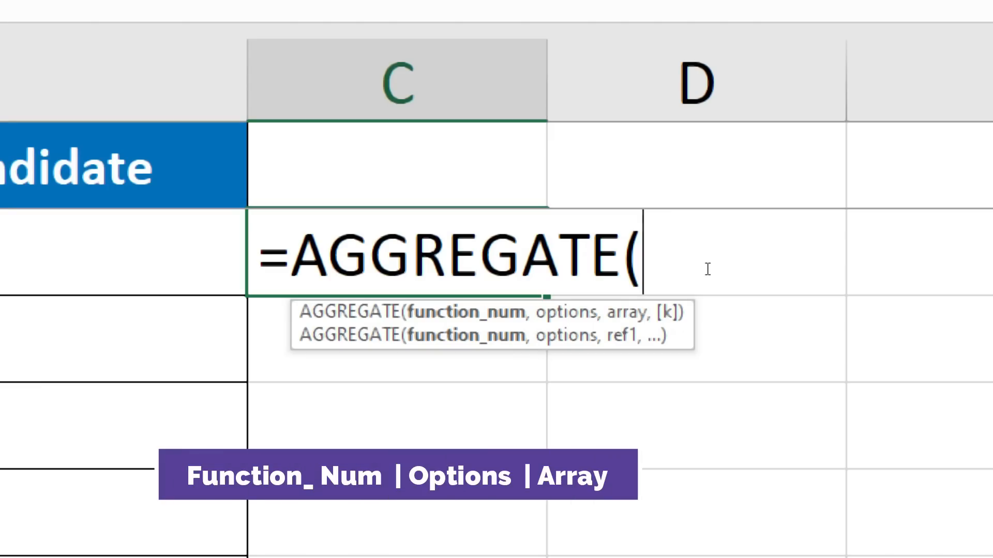
Preview the options and array arguments of the AGGREGATE formula and return to its function number argument
{"action": "type", "text": ","}
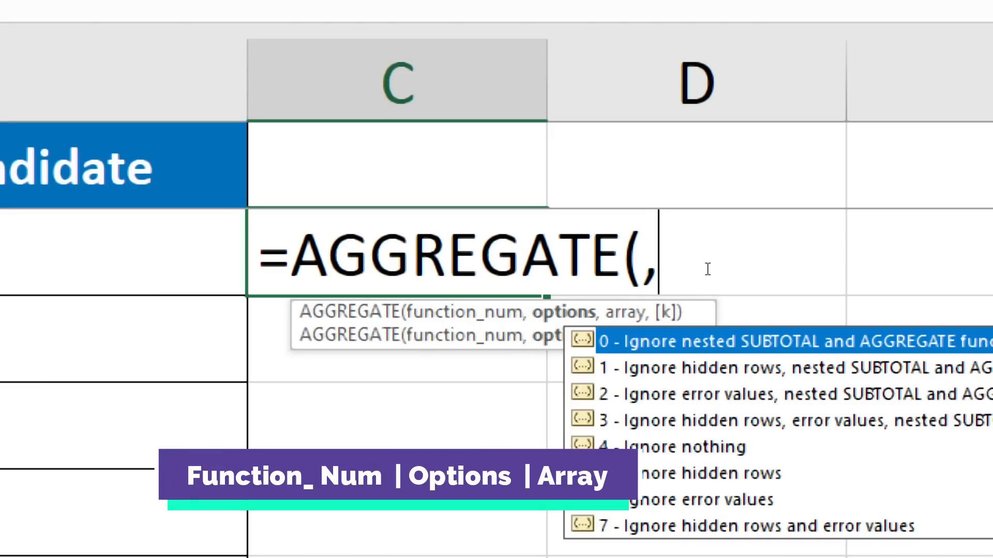
{"action": "type", "text": ","}
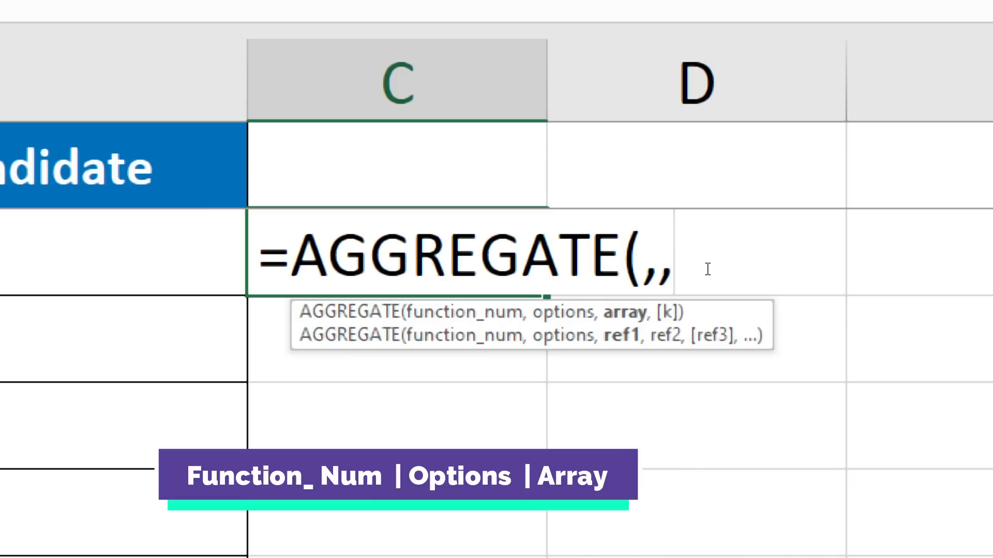
{"action": "key", "text": "BackSpace"}
{"action": "key", "text": "BackSpace"}
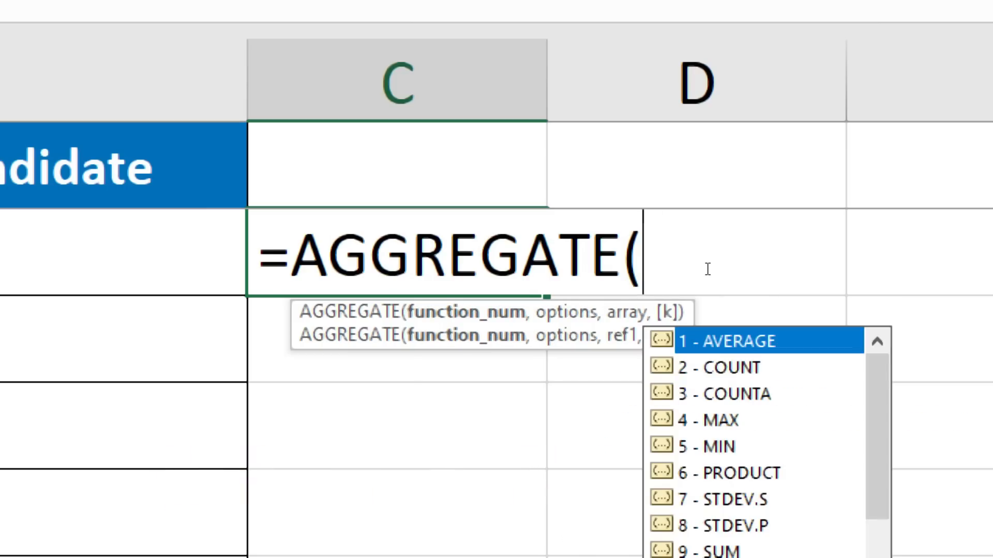
Try function number 1 (AVERAGE) in the AGGREGATE formula and remove it
{"action": "key", "text": "super+minus"}
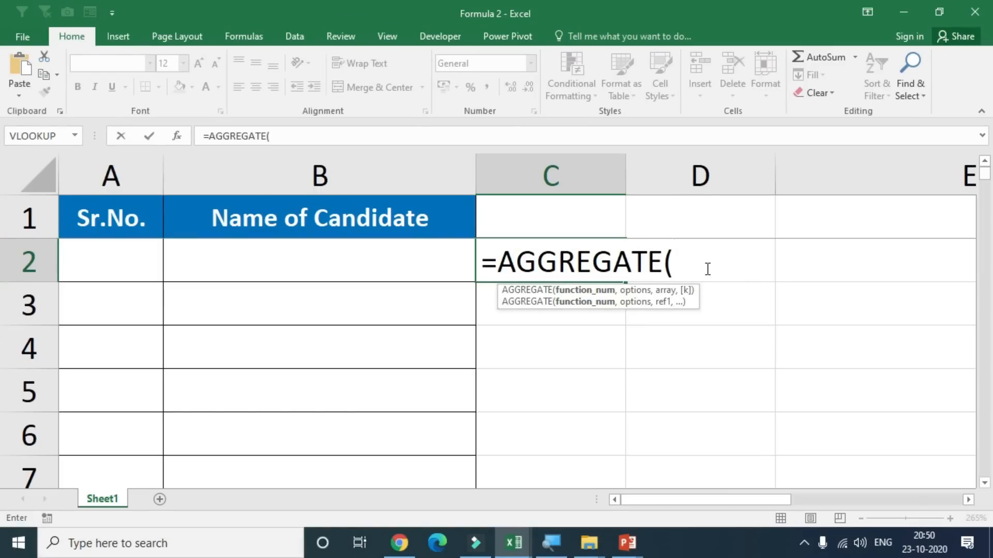
{"action": "key", "text": "super+plus"}
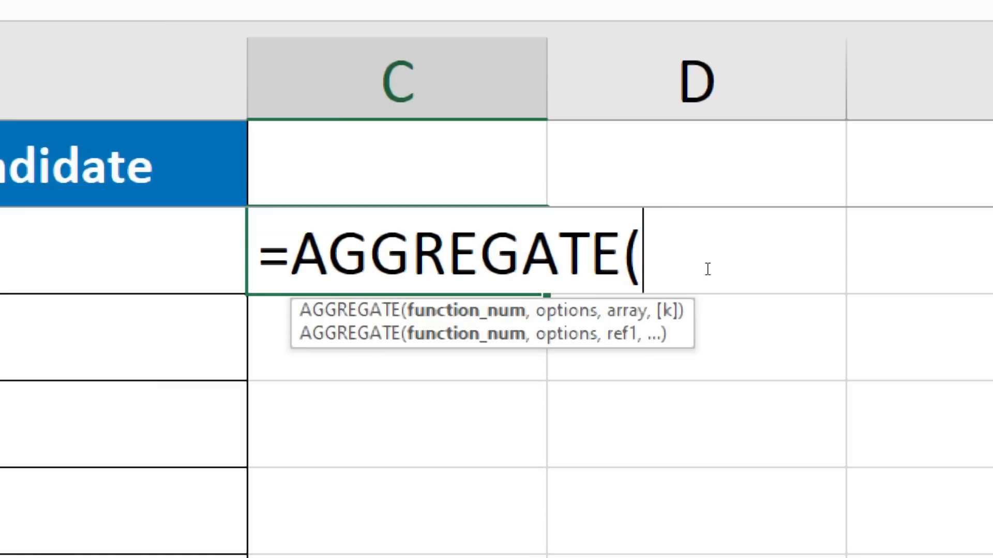
{"action": "type", "text": "1"}
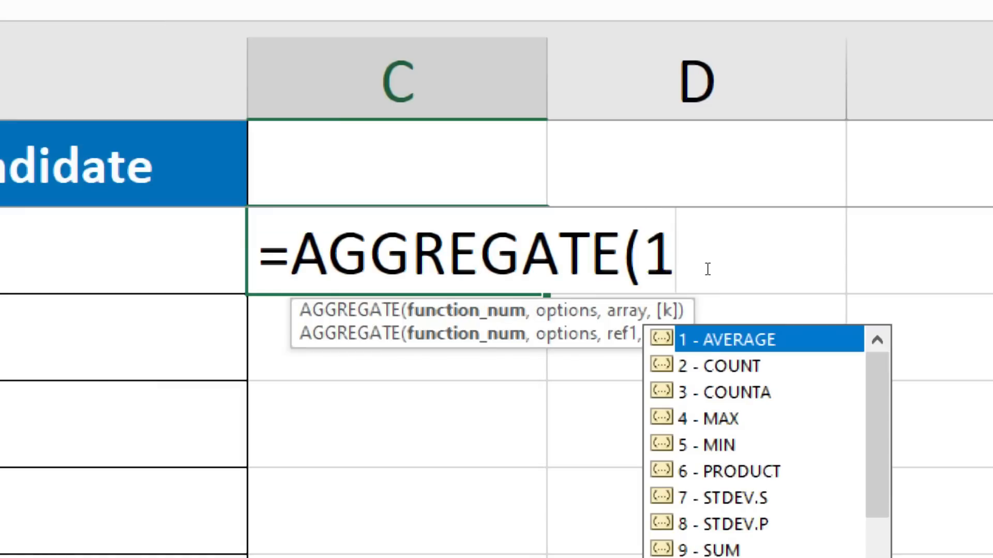
{"action": "key", "text": "BackSpace"}
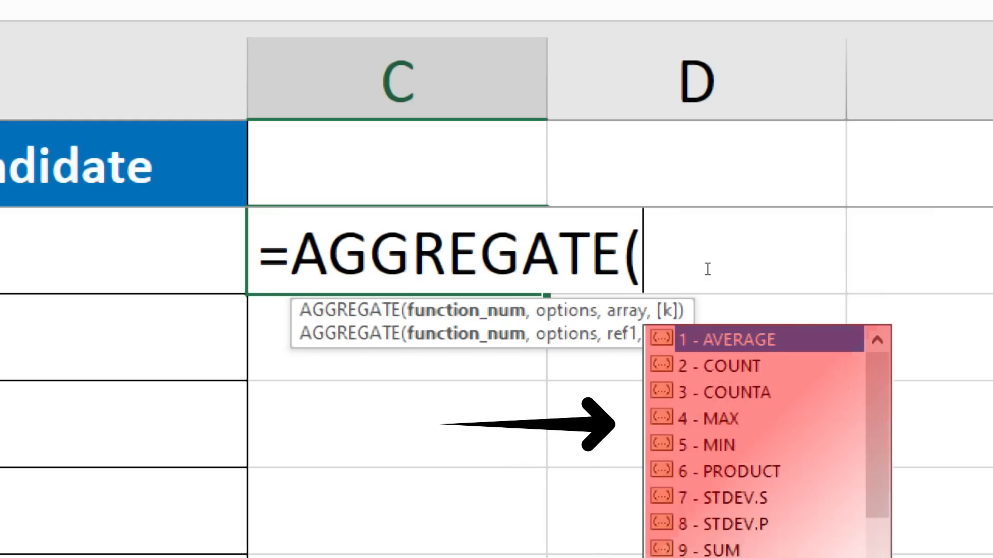
Set the AGGREGATE function number to 2 (COUNT) and continue to the options argument
{"action": "type", "text": "2"}
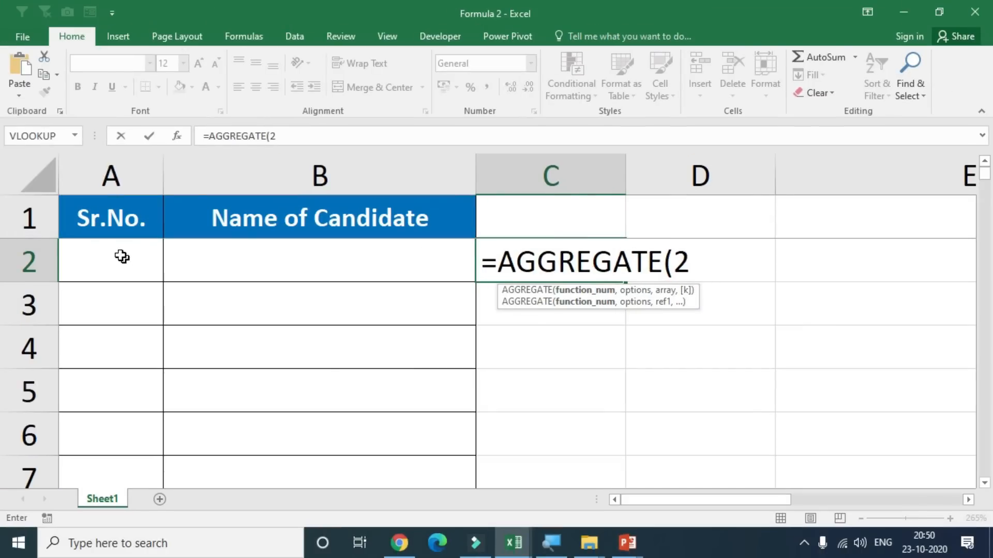
{"action": "left_click", "coordinate": [698, 264]}
{"action": "key", "text": "BackSpace"}
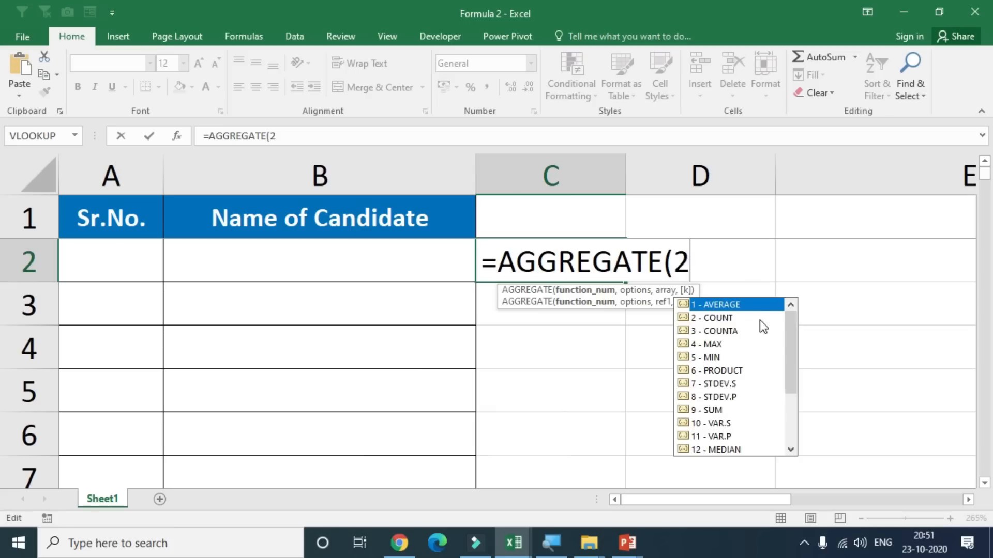
{"action": "key", "text": "Escape"}
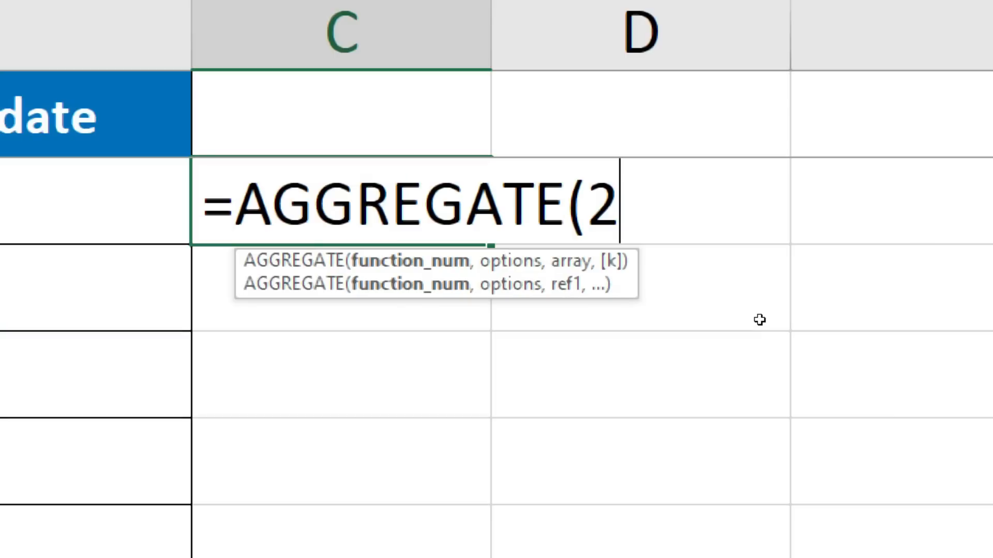
{"action": "key", "text": "BackSpace"}
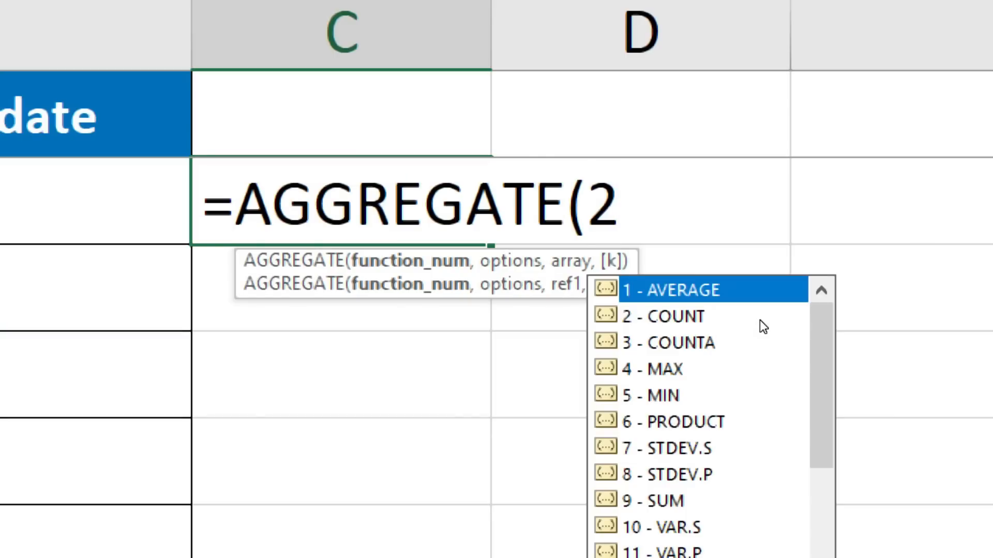
{"action": "type", "text": "2"}
{"action": "key", "text": "Escape"}
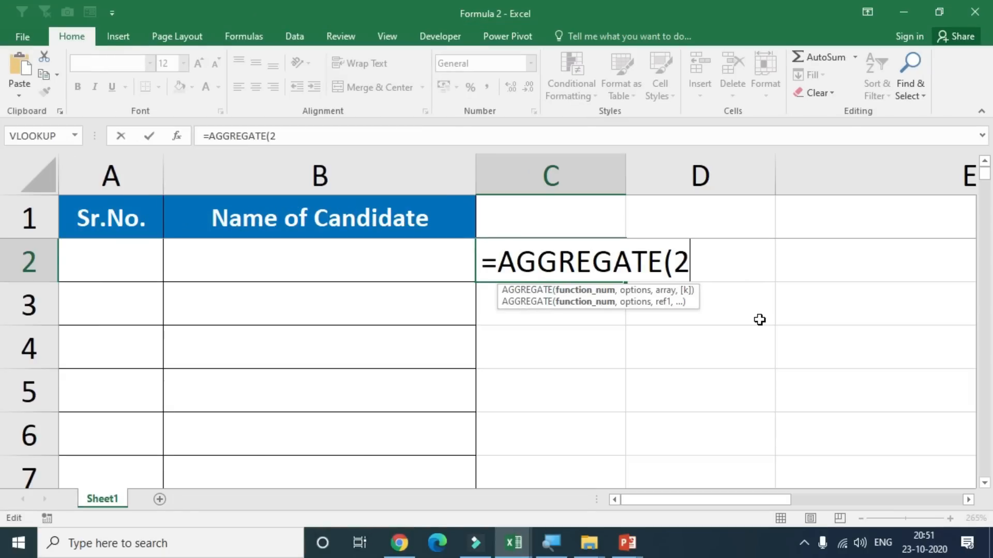
{"action": "type", "text": ","}
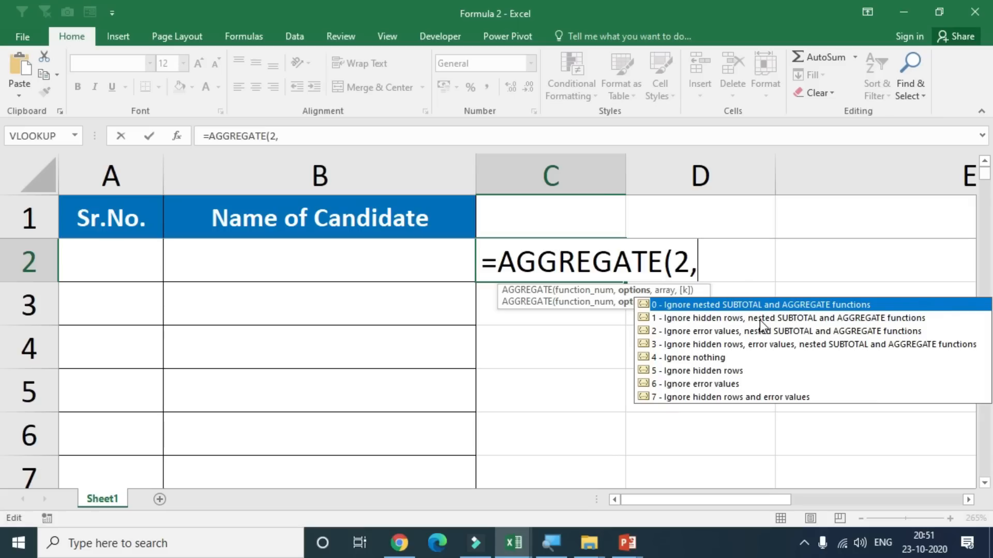
Try option 5 (Ignore hidden rows) as the AGGREGATE options argument and remove it
{"action": "key", "text": "Down"}
{"action": "key", "text": "Down"}
{"action": "key", "text": "Down"}
{"action": "key", "text": "Down"}
{"action": "key", "text": "Down"}
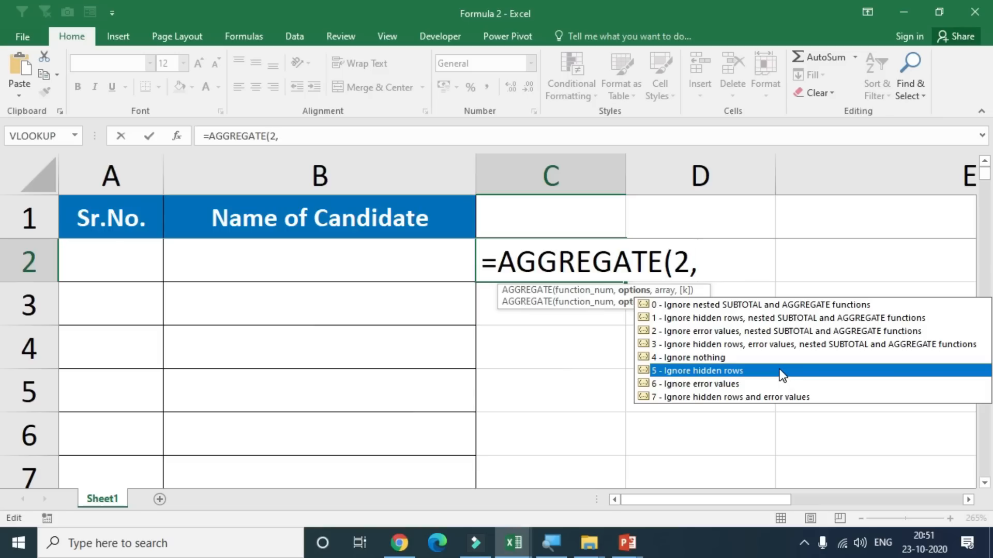
{"action": "type", "text": "5"}
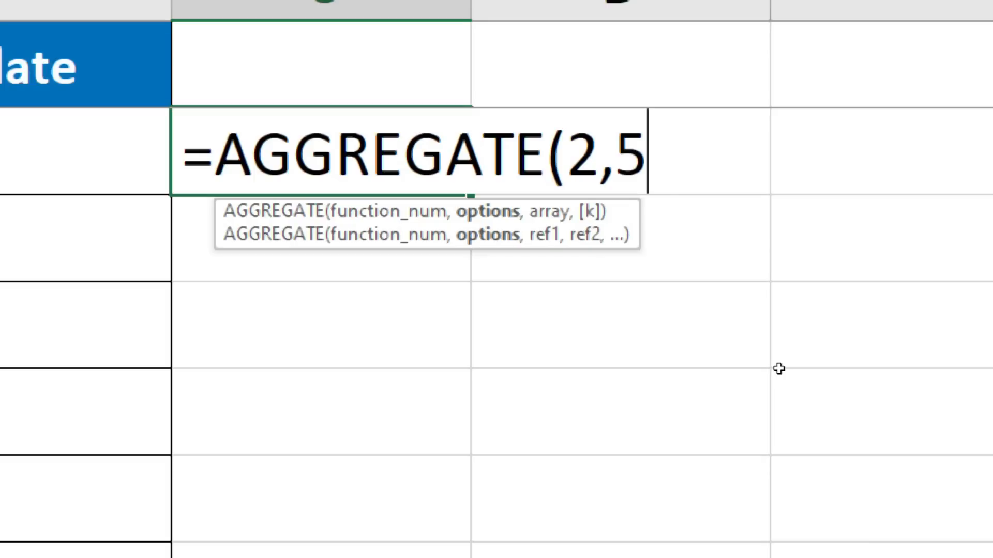
{"action": "key", "text": "BackSpace"}
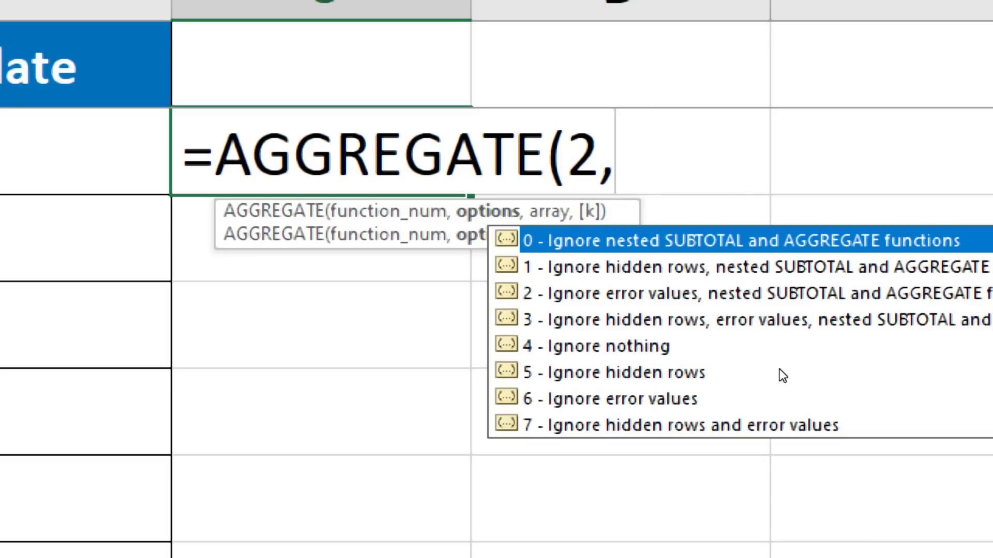
Set the AGGREGATE options argument to 5 so that hidden rows are ignored
{"action": "key", "text": "Down"}
{"action": "key", "text": "Down"}
{"action": "key", "text": "Down"}
{"action": "key", "text": "Down"}
{"action": "key", "text": "Down"}
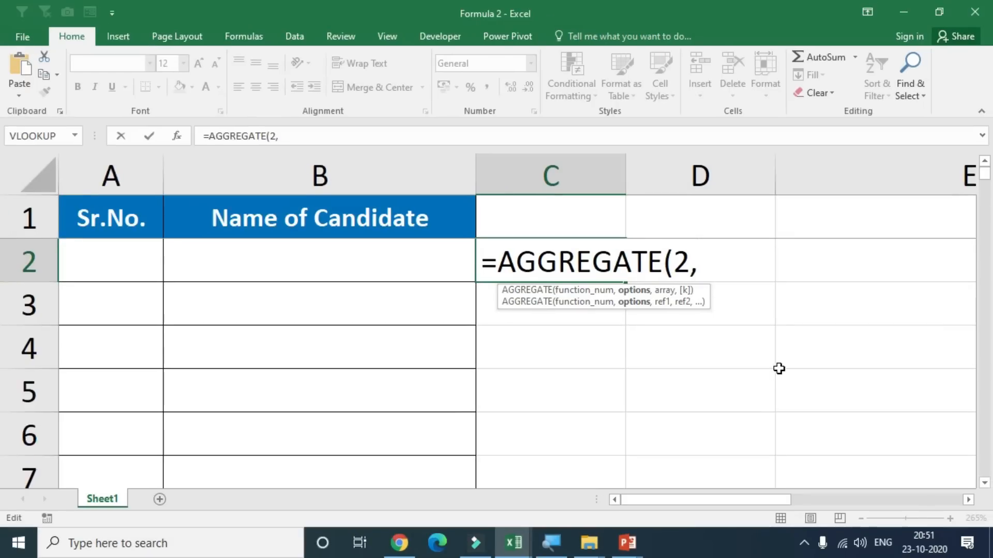
{"action": "type", "text": "5"}
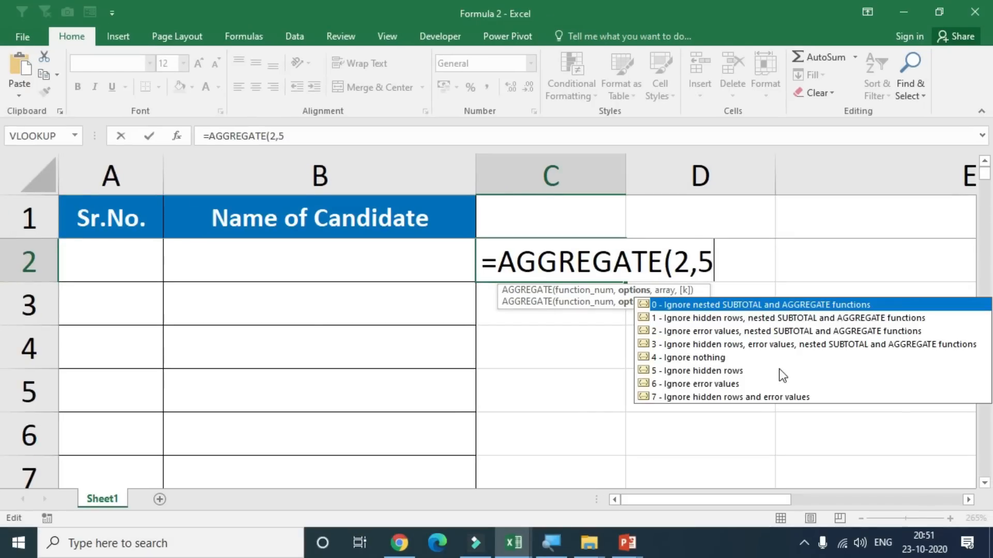
Add the range C1:C1 as the array argument of the AGGREGATE formula in C2
{"action": "type", "text": ","}
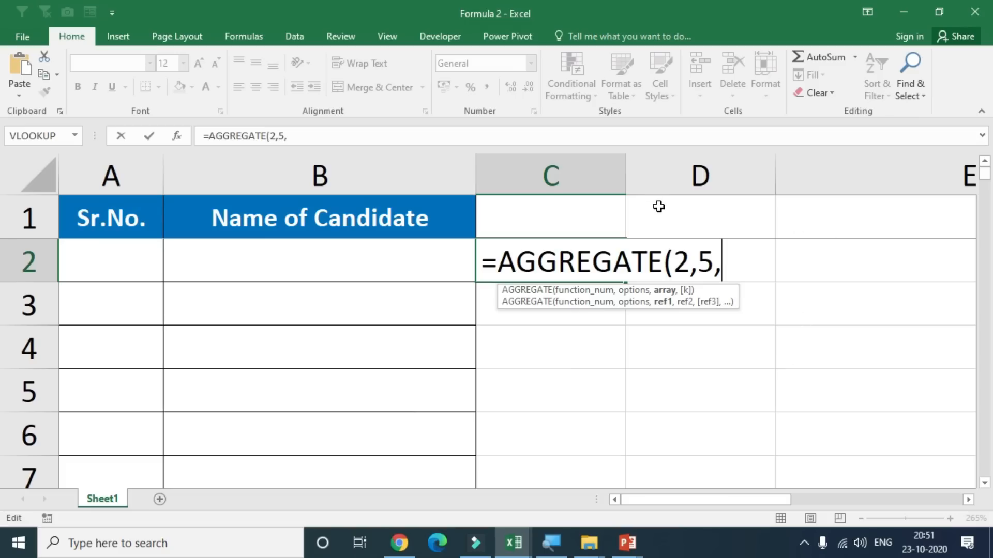
{"action": "left_click", "coordinate": [561, 215]}
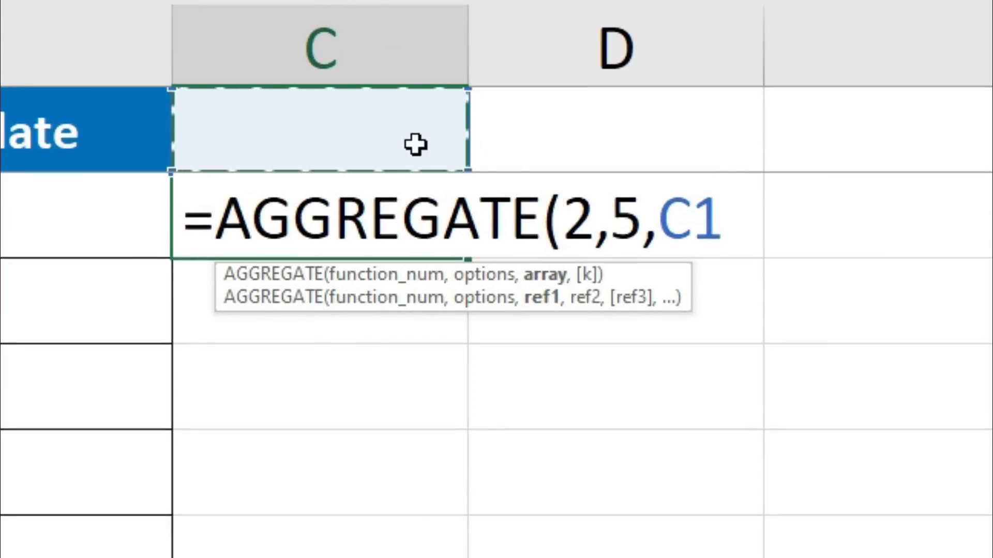
{"action": "left_click", "coordinate": [700, 213]}
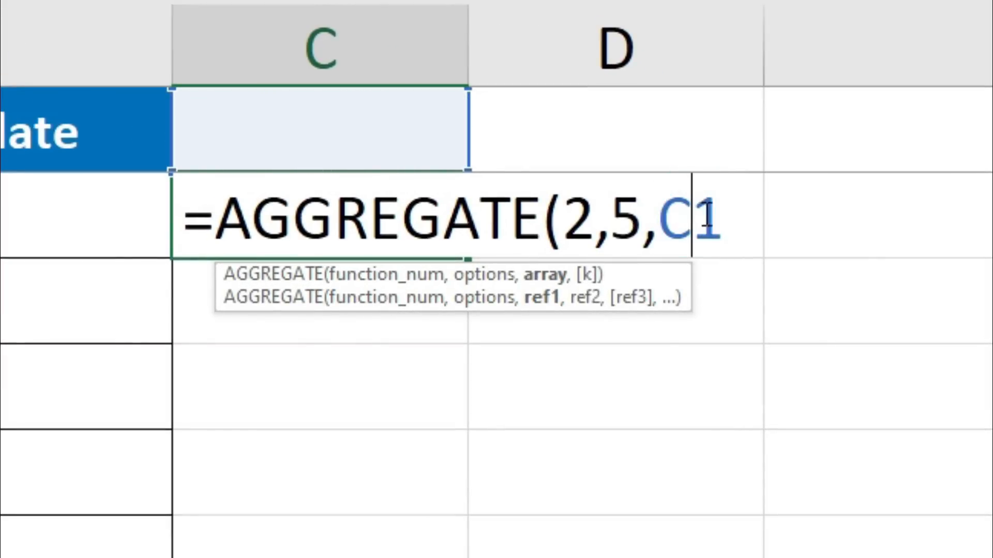
{"action": "left_click", "coordinate": [723, 217]}
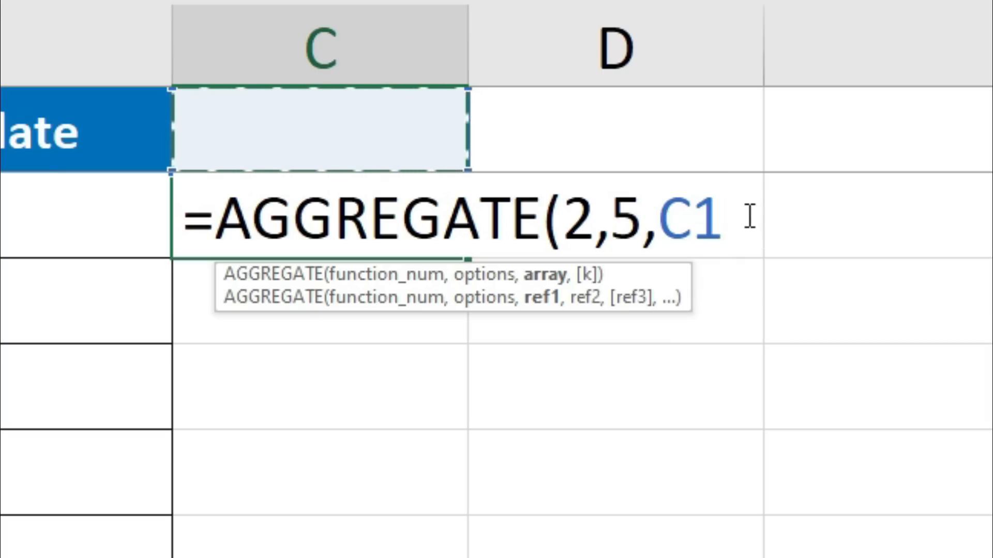
{"action": "type", "text": ":C1"}
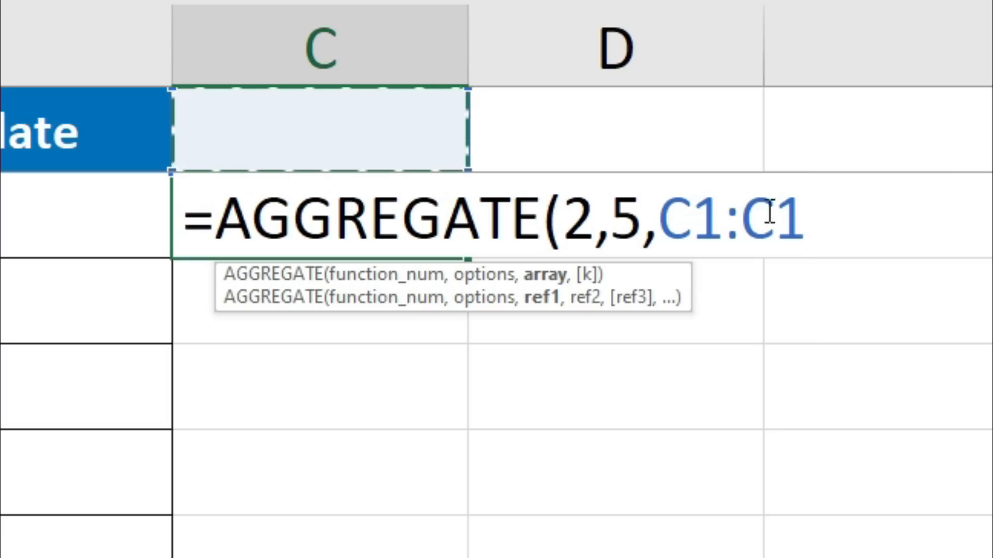
Make the range's first reference absolute so it reads $C$1:C1, and close the AGGREGATE formula's parenthesis
{"action": "left_click", "coordinate": [690, 222], "text": "shift"}
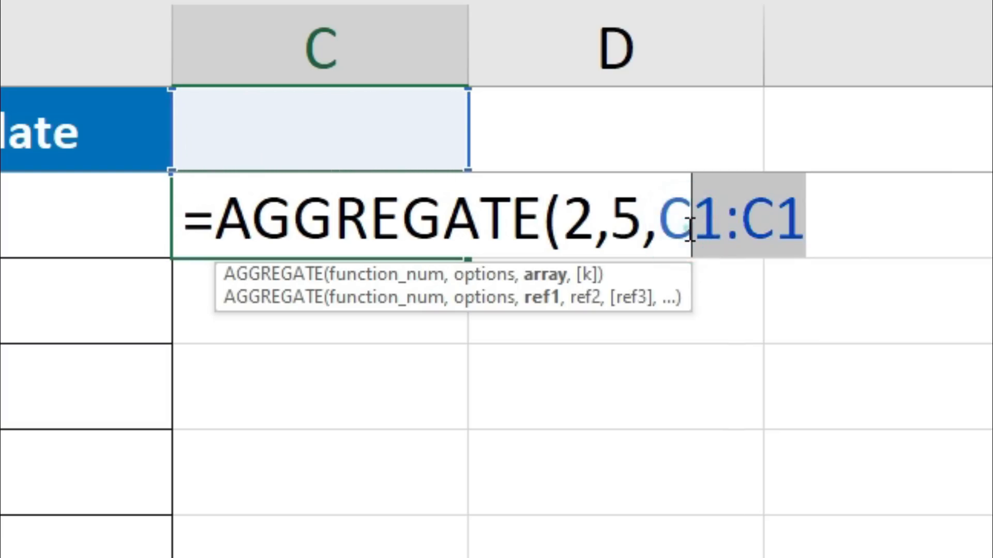
{"action": "left_click", "coordinate": [691, 224]}
{"action": "key", "text": "F4"}
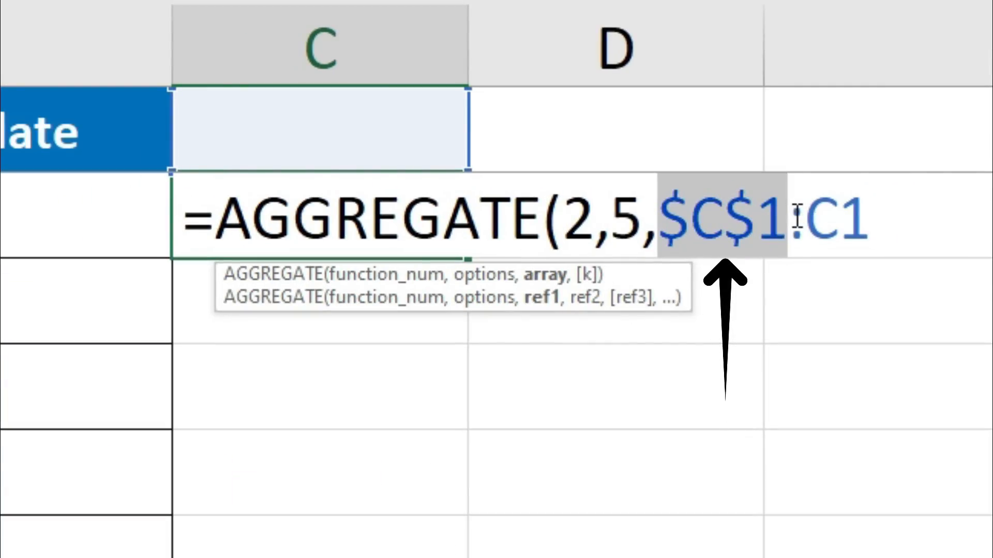
{"action": "left_click", "coordinate": [872, 219]}
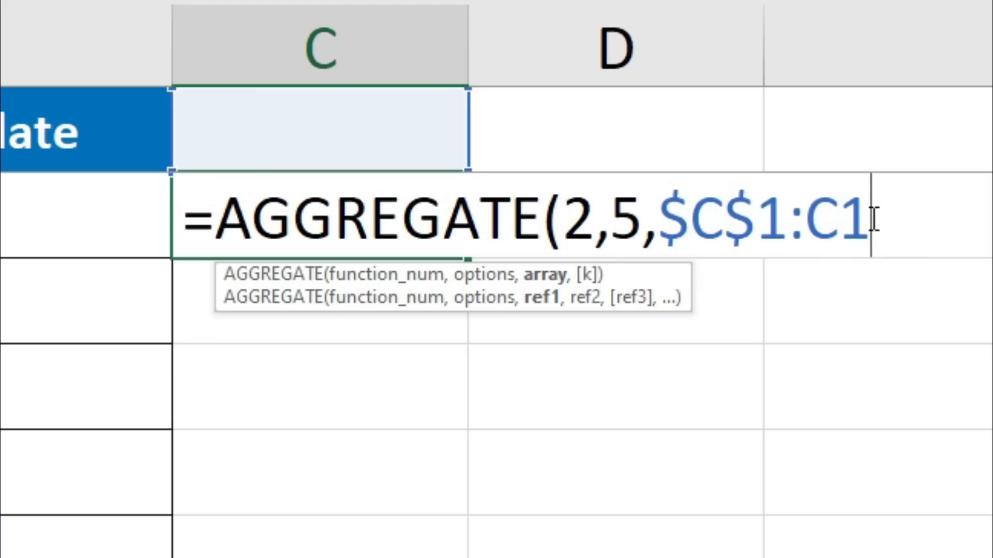
{"action": "type", "text": ")"}
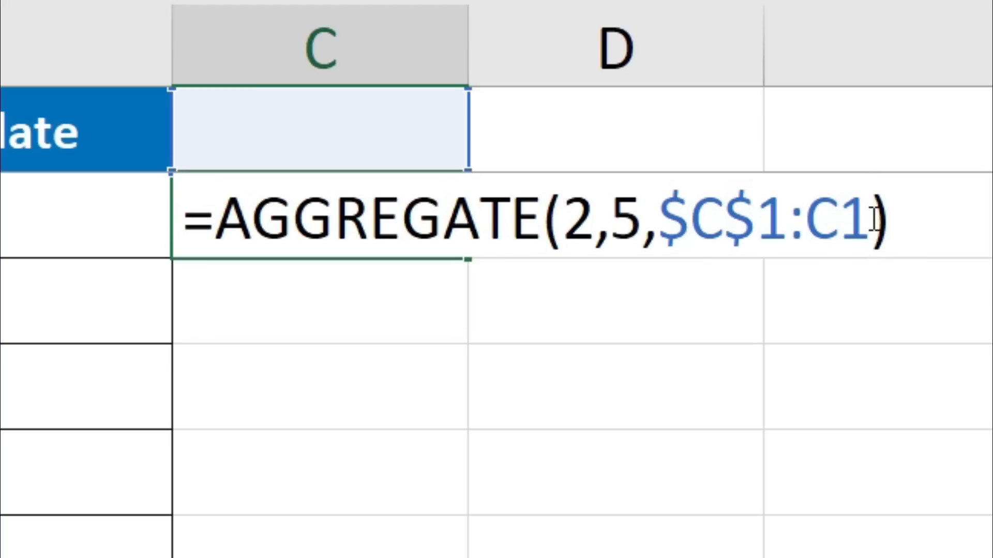
Review the function number, option and range arguments of the AGGREGATE formula, and commit it in C2
{"action": "left_click_drag", "start_coordinate": [595, 217], "coordinate": [566, 217]}
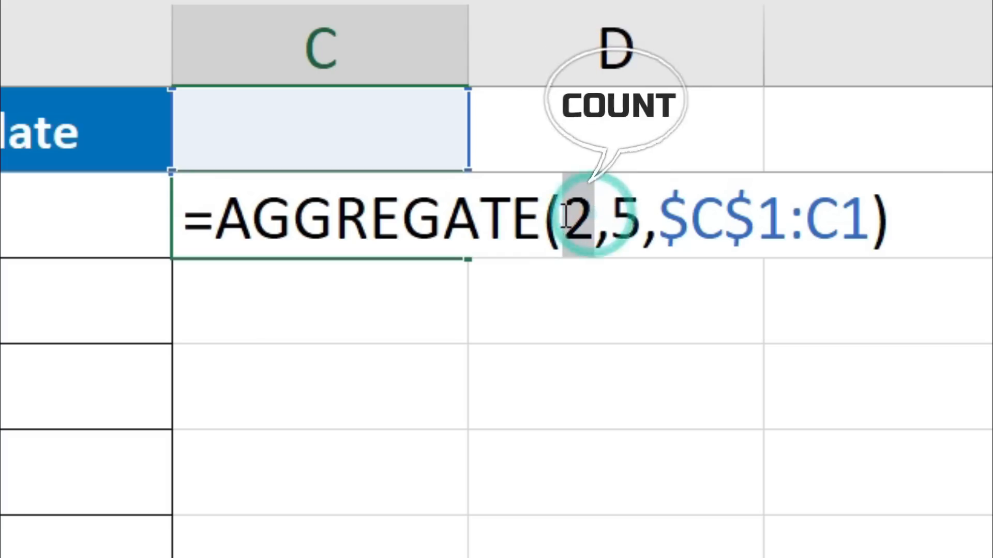
{"action": "double_click", "coordinate": [640, 216]}
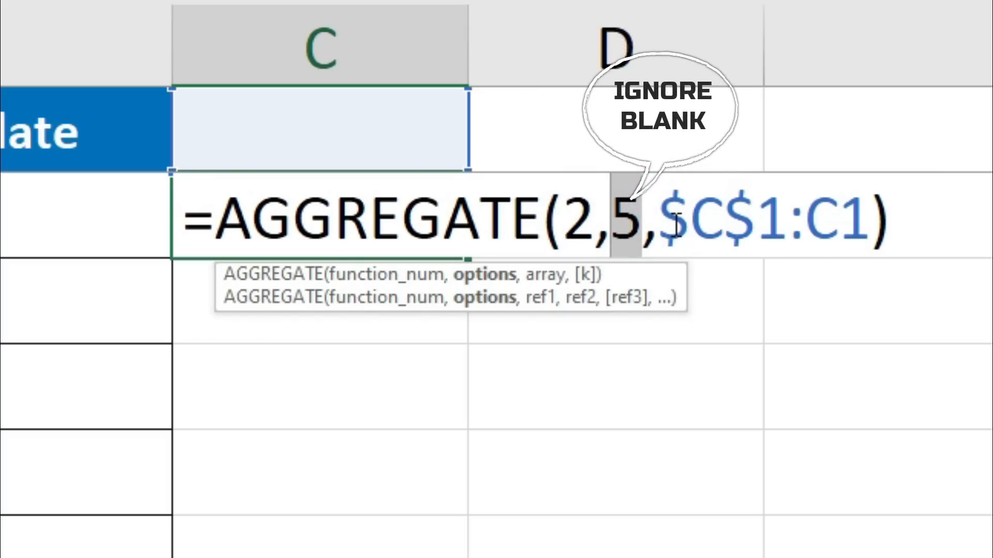
{"action": "left_click_drag", "start_coordinate": [661, 210], "coordinate": [871, 204]}
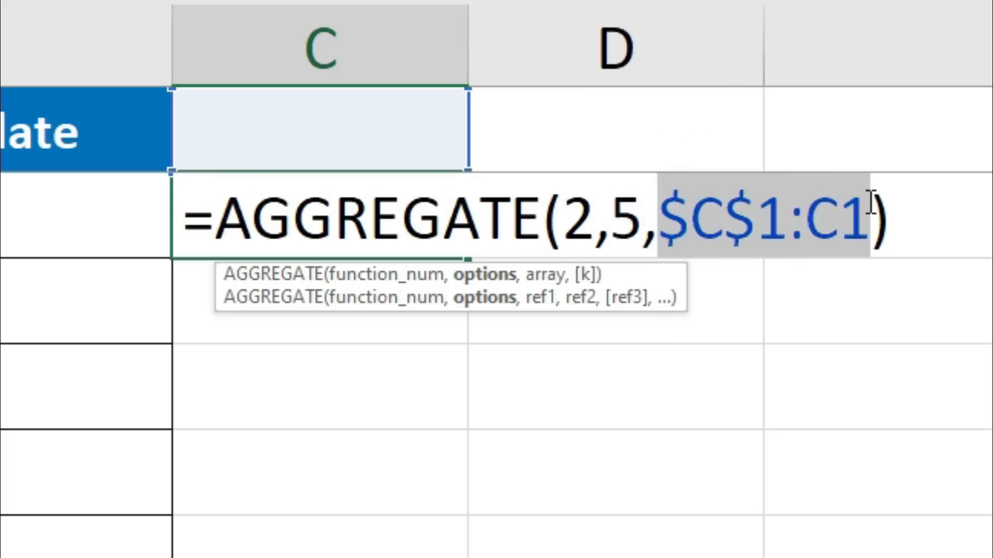
{"action": "double_click", "coordinate": [760, 213]}
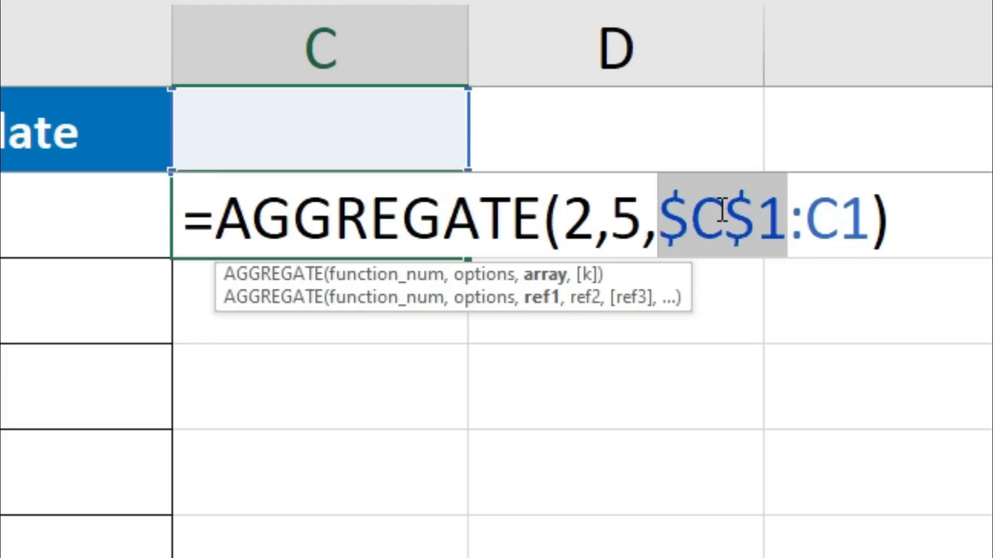
{"action": "left_click_drag", "start_coordinate": [806, 215], "coordinate": [872, 217]}
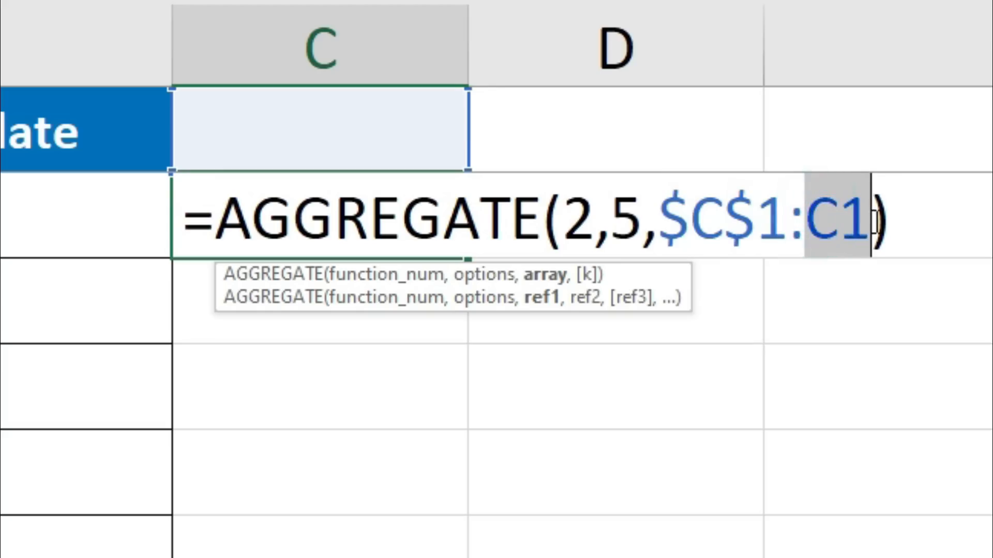
{"action": "left_click", "coordinate": [875, 221]}
{"action": "left_click_drag", "start_coordinate": [772, 215], "coordinate": [695, 211]}
{"action": "left_click_drag", "start_coordinate": [778, 217], "coordinate": [667, 213]}
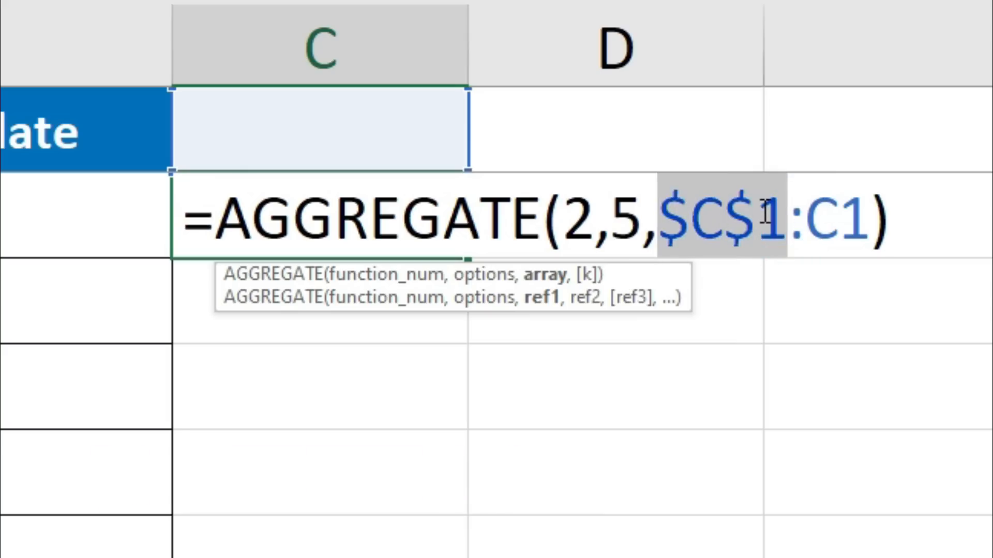
{"action": "left_click", "coordinate": [885, 219]}
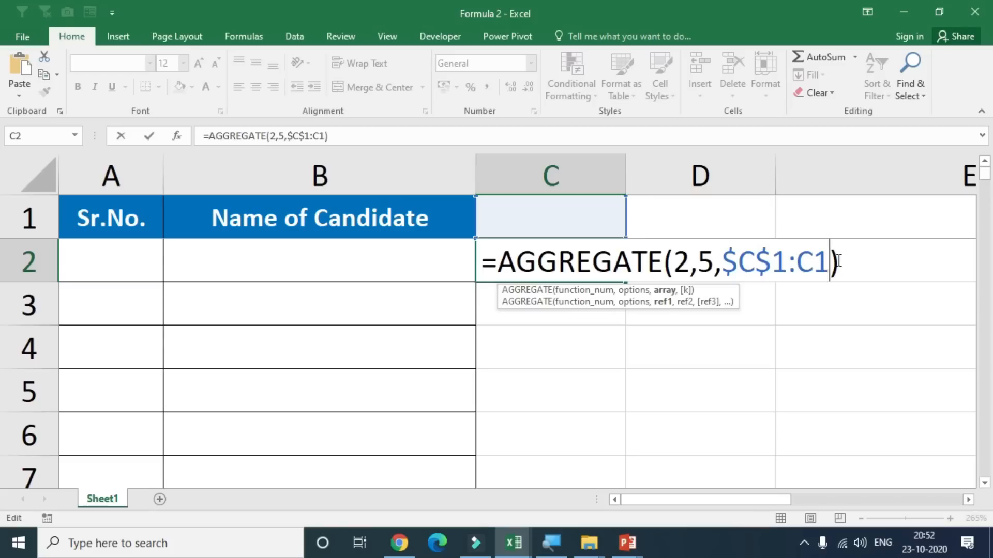
{"action": "key", "text": "Return"}
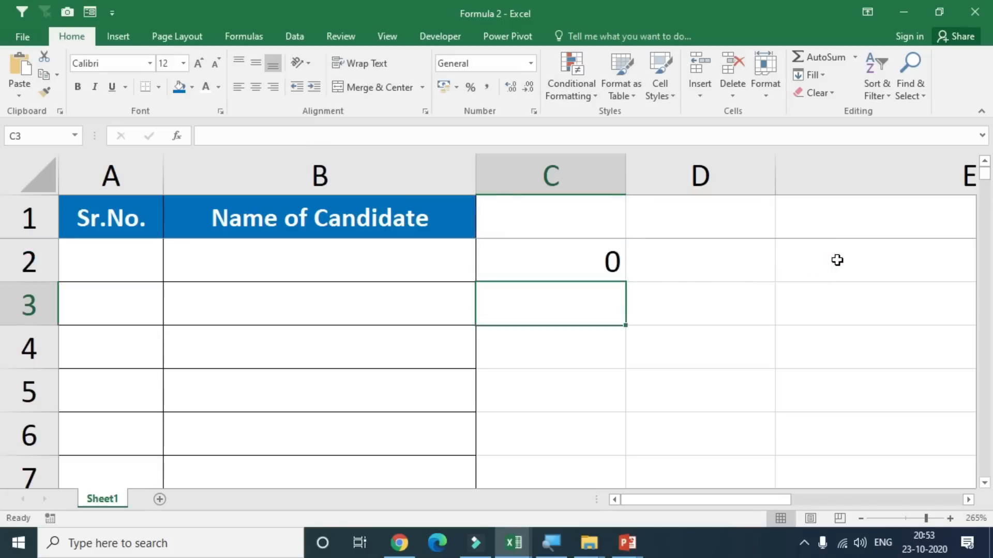
Enter the text HELLO in cell C1 to test how the AGGREGATE formula treats text
{"action": "key", "text": "Up"}
{"action": "key", "text": "Up"}
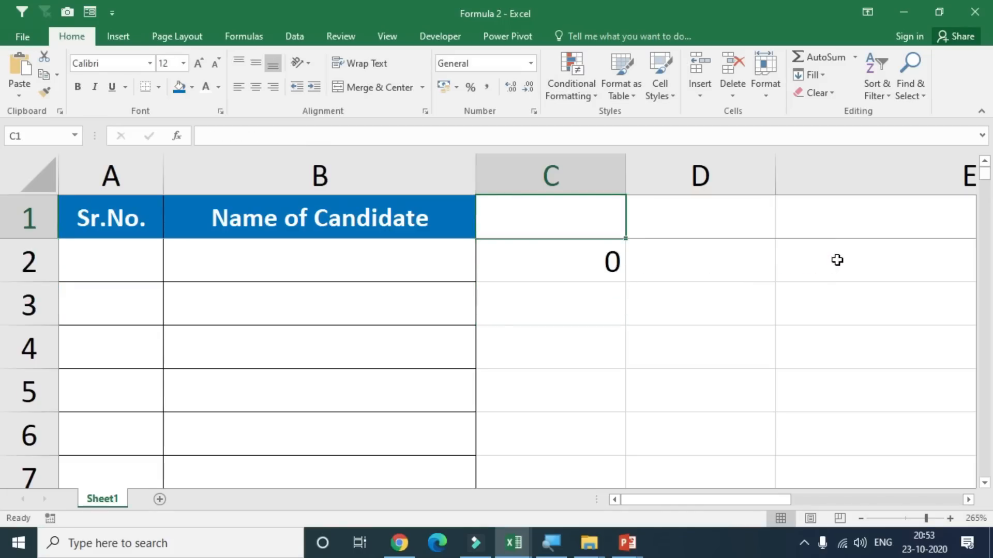
{"action": "type", "text": "HELLO"}
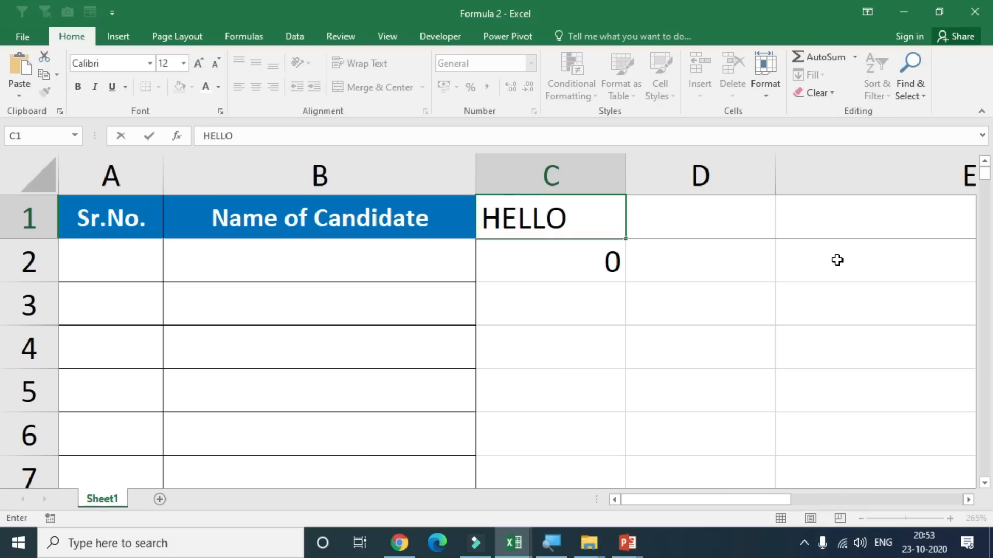
{"action": "key", "text": "Return"}
Replace the text in C1 with the number 45456 to test the AGGREGATE count
{"action": "key", "text": "Up"}
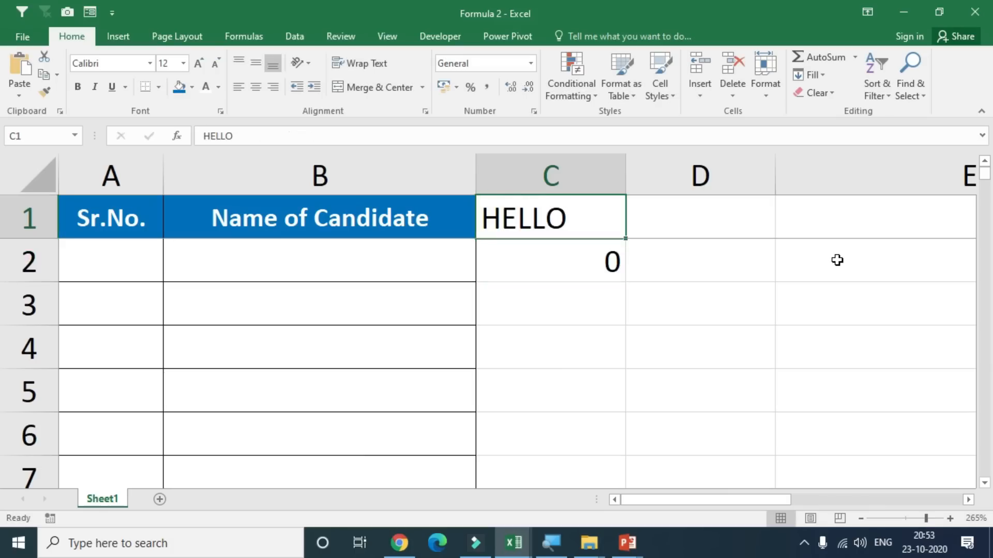
{"action": "type", "text": "45456"}
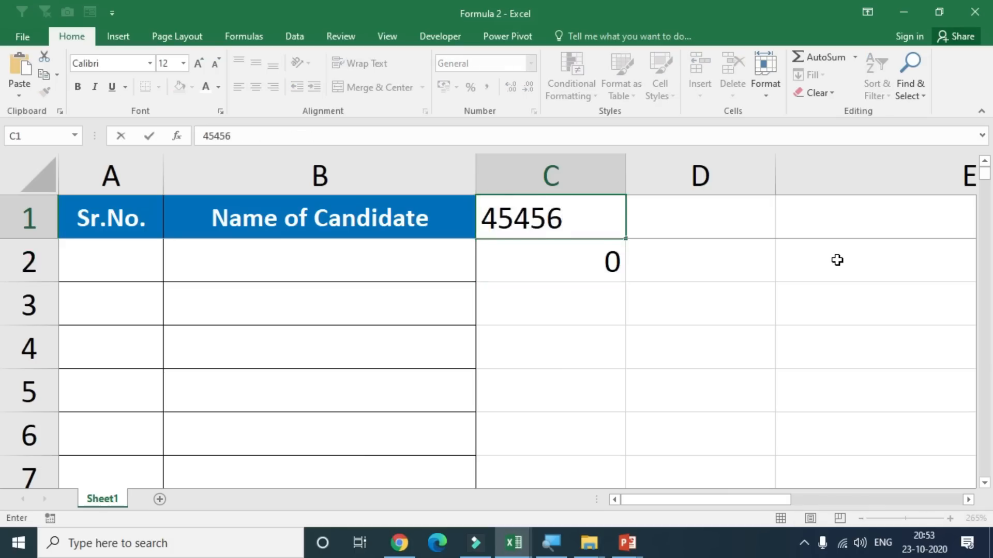
{"action": "key", "text": "Return"}
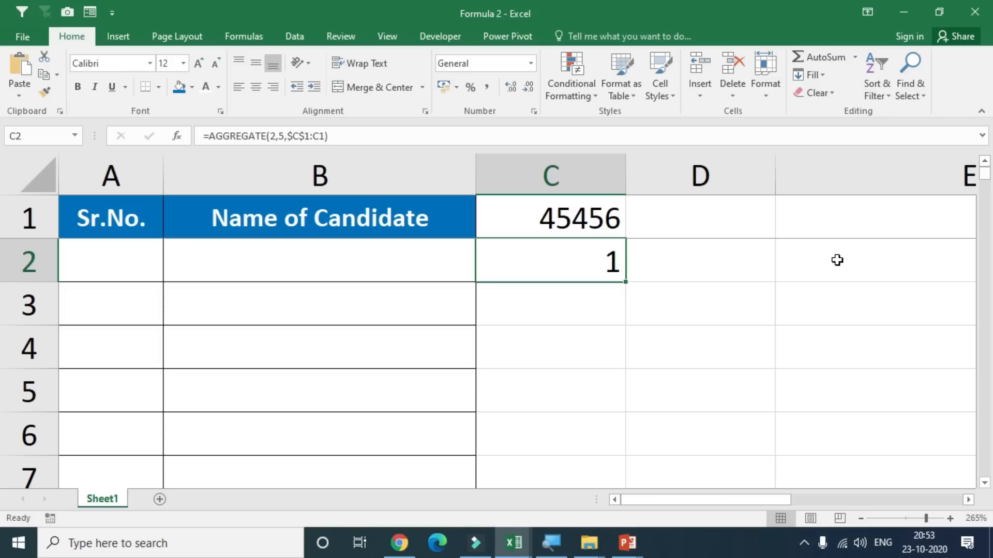
Enter the sample numbers 45, 21 and 45 in cells E3 to E5
{"action": "left_click", "coordinate": [853, 305]}
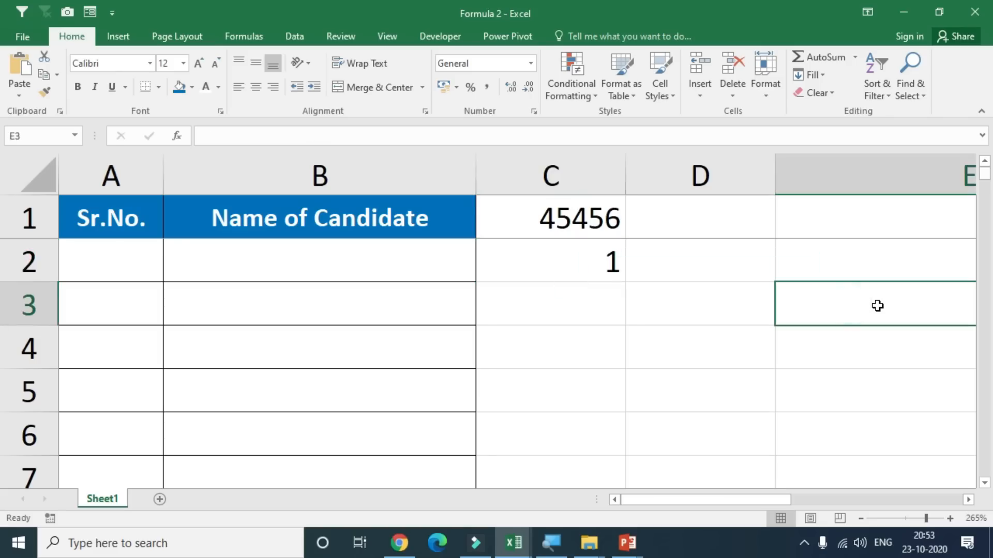
{"action": "key", "text": "Right"}
{"action": "key", "text": "Left"}
{"action": "type", "text": "45"}
{"action": "key", "text": "Return"}
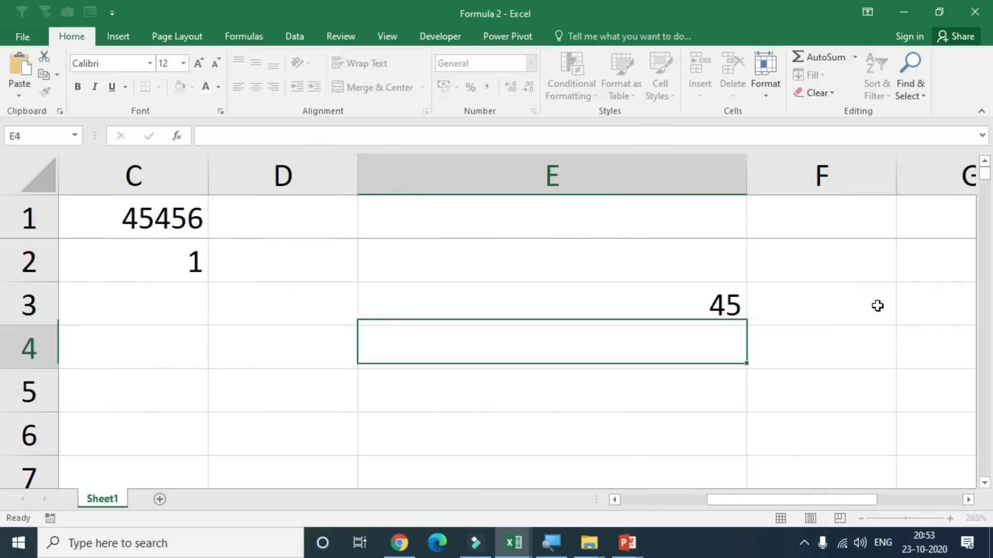
{"action": "type", "text": "21"}
{"action": "key", "text": "Return"}
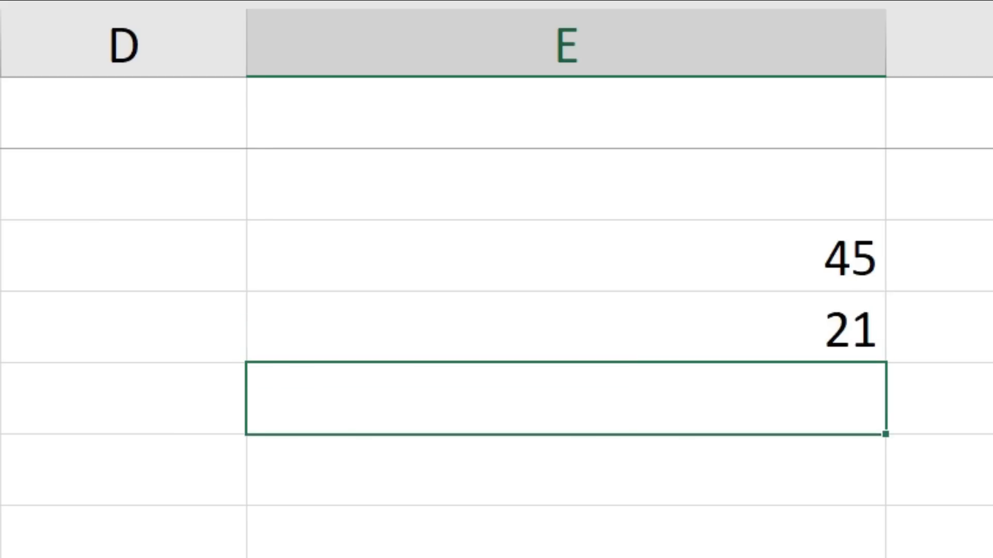
{"action": "type", "text": "45"}
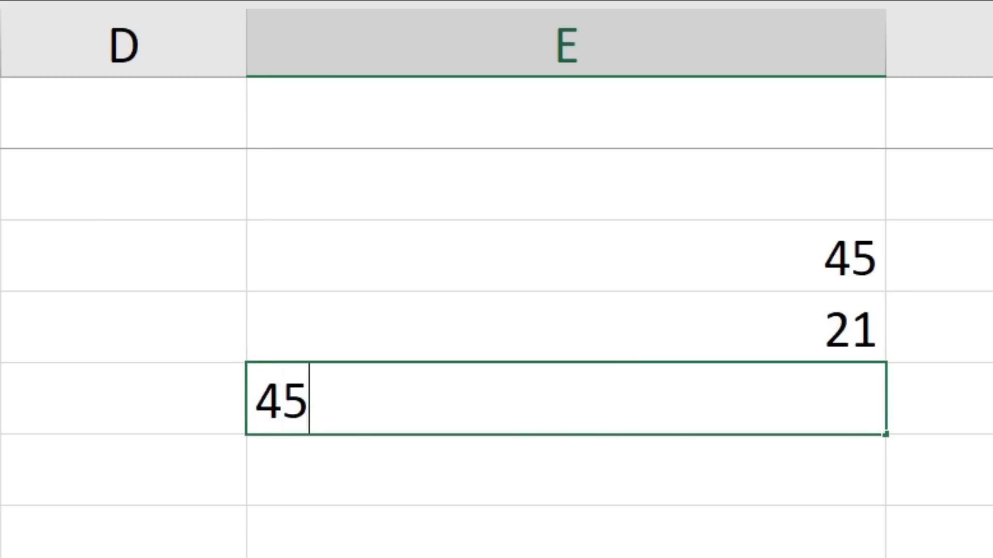
{"action": "key", "text": "Right"}
Enter the formula =COUNT(E3:E5) in cell E6 below the sample numbers
{"action": "key", "text": "Down"}
{"action": "key", "text": "Left"}
{"action": "type", "text": "="}
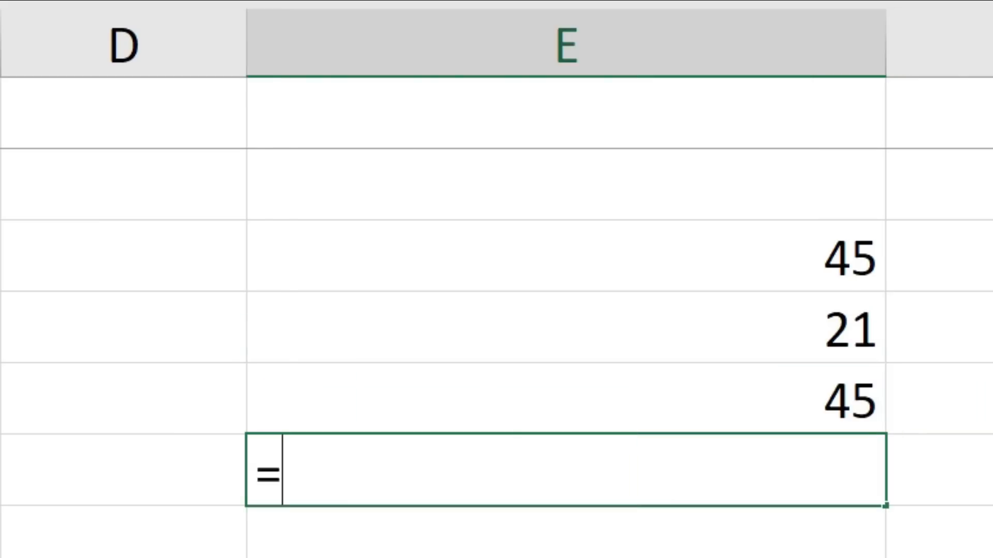
{"action": "type", "text": "COUNT("}
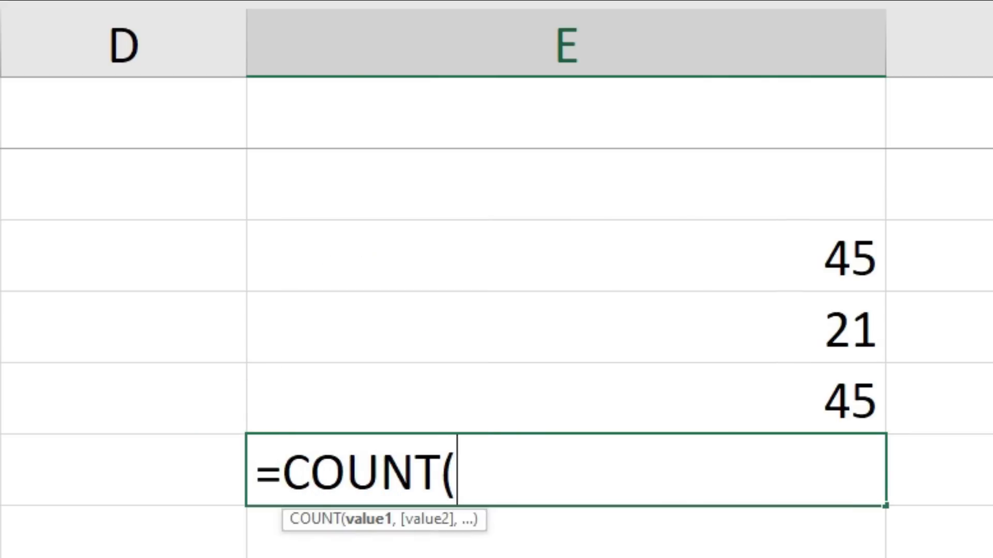
{"action": "left_click_drag", "start_coordinate": [842, 243], "coordinate": [861, 395]}
{"action": "type", "text": ")"}
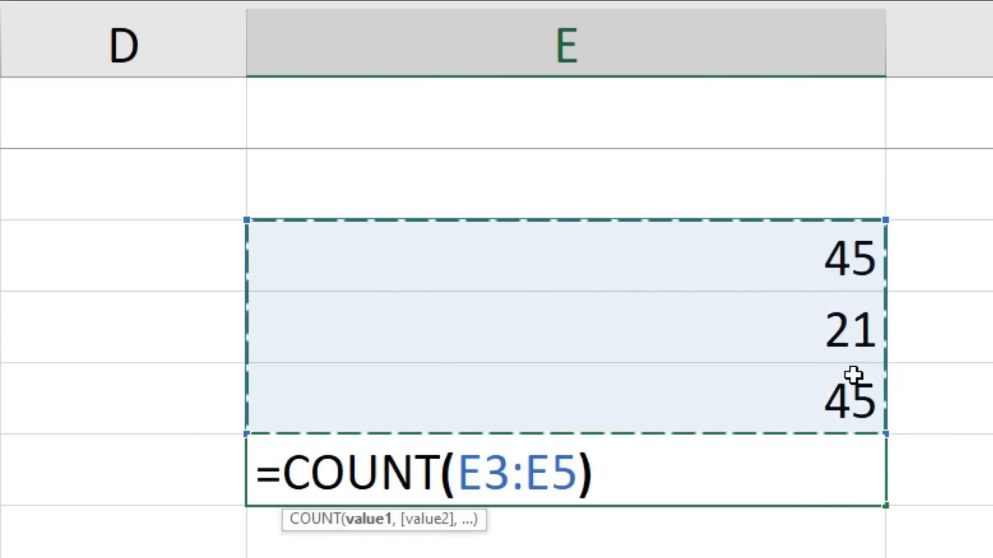
{"action": "key", "text": "Return"}
Replace the number in E4 with the text FDSFD to test the COUNT formula
{"action": "key", "text": "Up"}
{"action": "key", "text": "Up"}
{"action": "key", "text": "Up"}
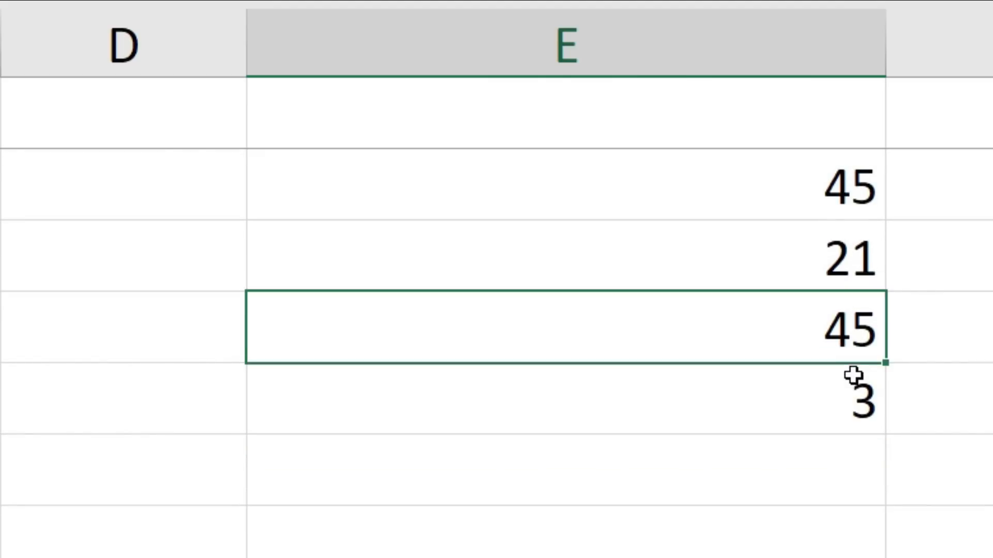
{"action": "type", "text": "FDSFD"}
{"action": "key", "text": "Return"}
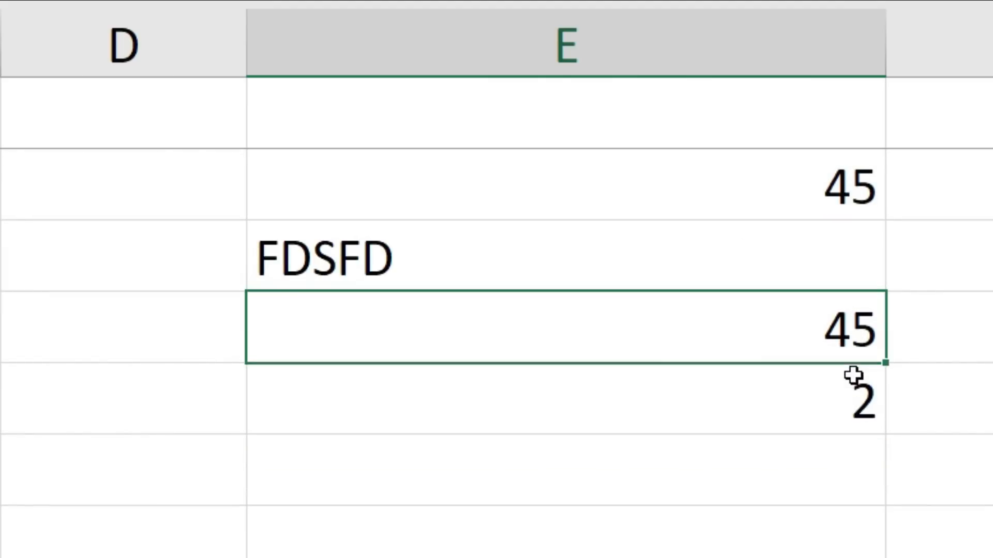
Check the range referenced by the COUNT formula in E6 without changing it
{"action": "key", "text": "Down"}
{"action": "double_click", "coordinate": [854, 376]}
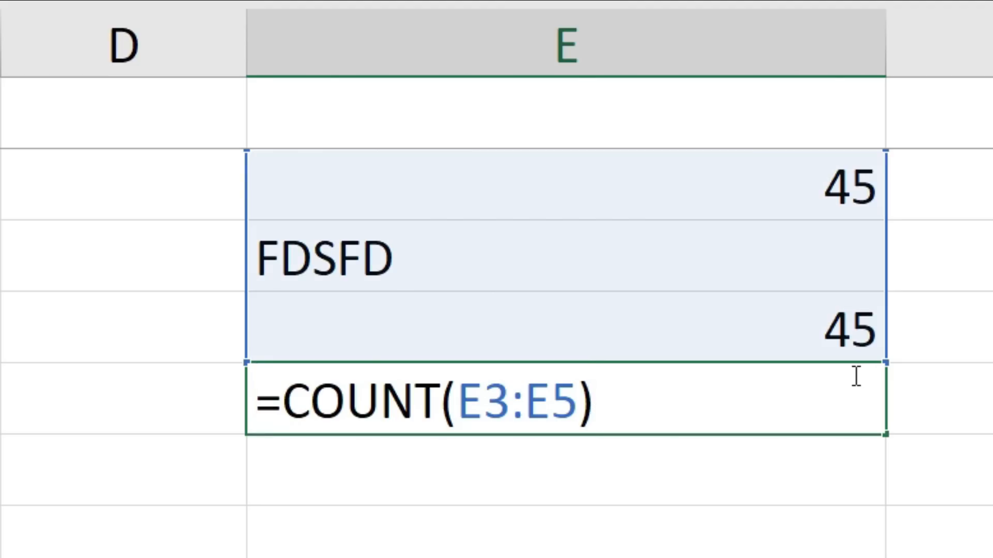
{"action": "key", "text": "Escape"}
Try the text DFDS in E5 to test the COUNT formula, and set the cell back to 45
{"action": "key", "text": "Up"}
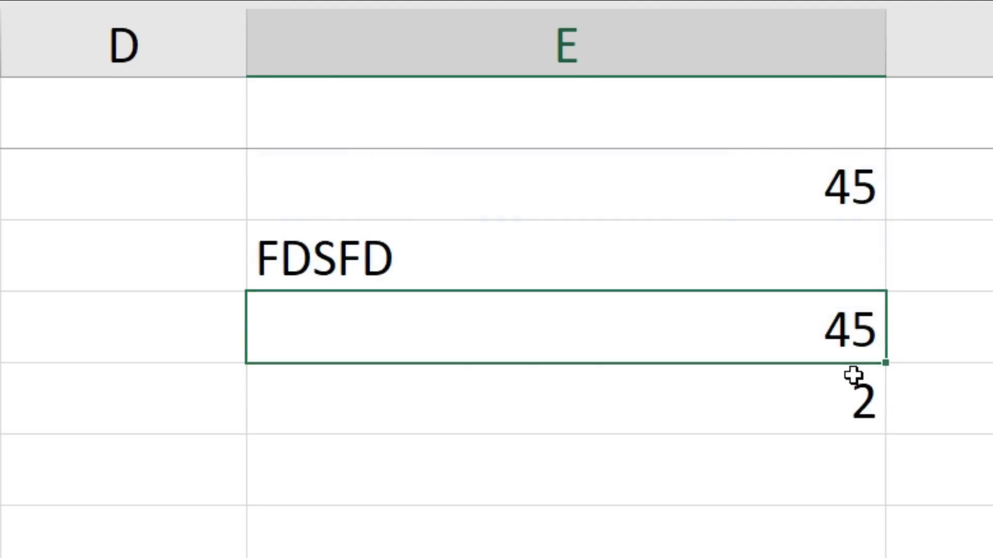
{"action": "type", "text": "DFDS"}
{"action": "key", "text": "Return"}
{"action": "key", "text": "Up"}
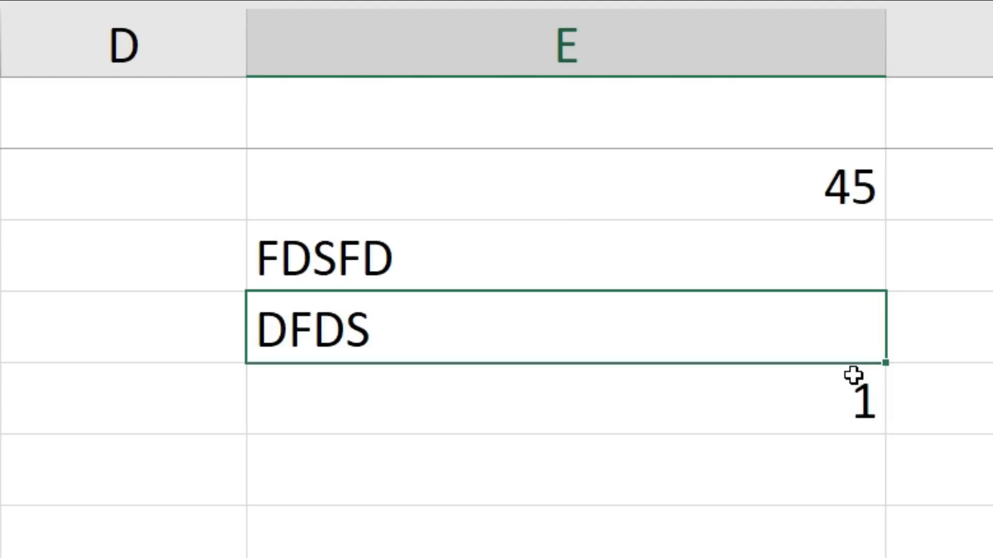
{"action": "type", "text": "45"}
{"action": "key", "text": "Up"}
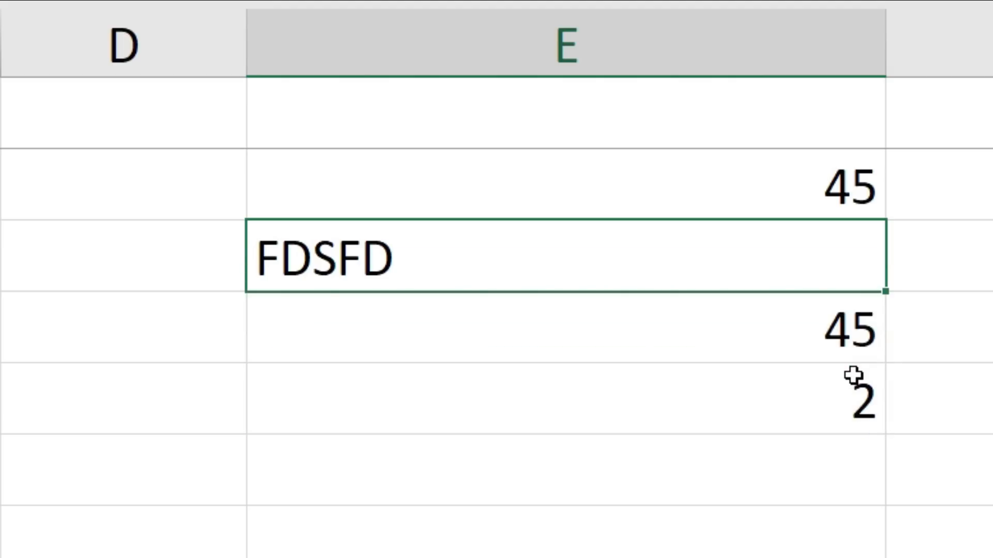
Replace the text in E4 with the number 656 to retest the COUNT formula
{"action": "type", "text": "656"}
{"action": "key", "text": "Return"}
{"action": "key", "text": "Down"}
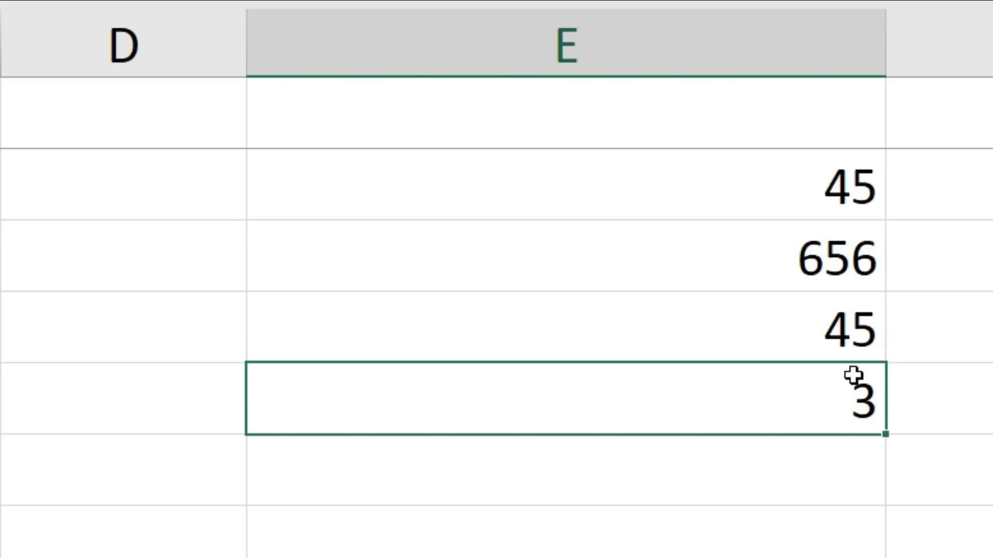
{"action": "key", "text": "Up"}
Return to the candidate columns and examine the arguments of the AGGREGATE formula in C2
{"action": "scroll", "coordinate": [461, 272], "scroll_direction": "up", "scroll_amount": 1}
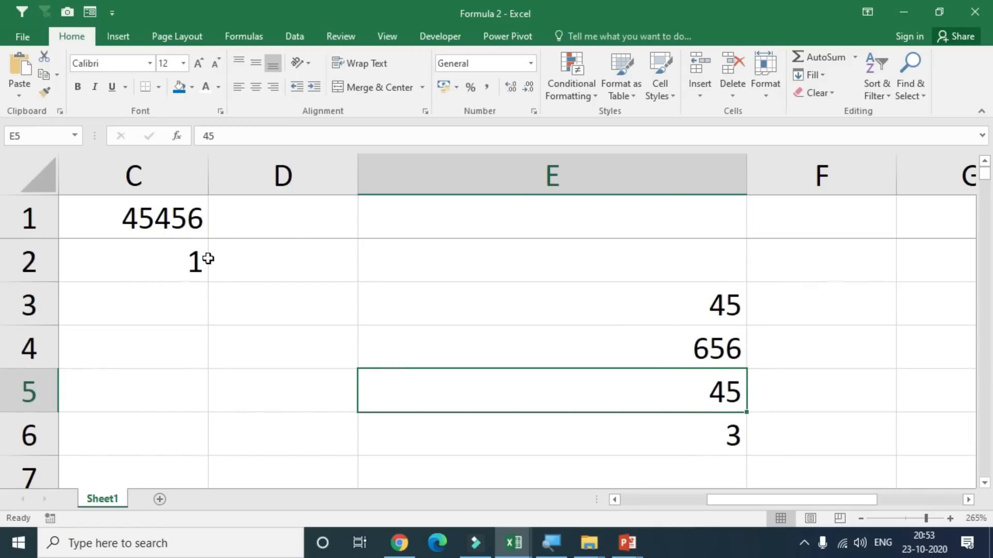
{"action": "left_click_drag", "start_coordinate": [207, 259], "coordinate": [104, 261]}
{"action": "double_click", "coordinate": [513, 260]}
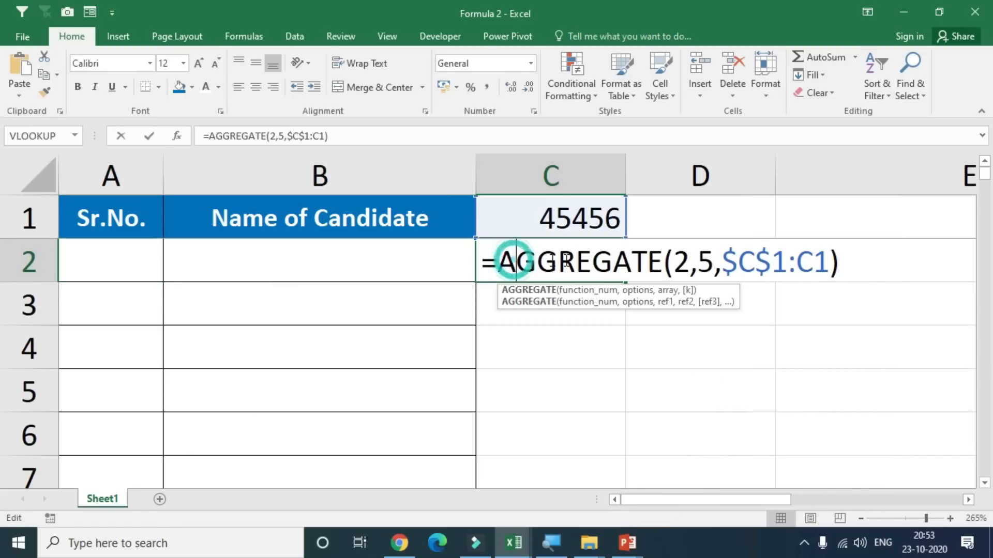
{"action": "left_click_drag", "start_coordinate": [668, 254], "coordinate": [848, 266]}
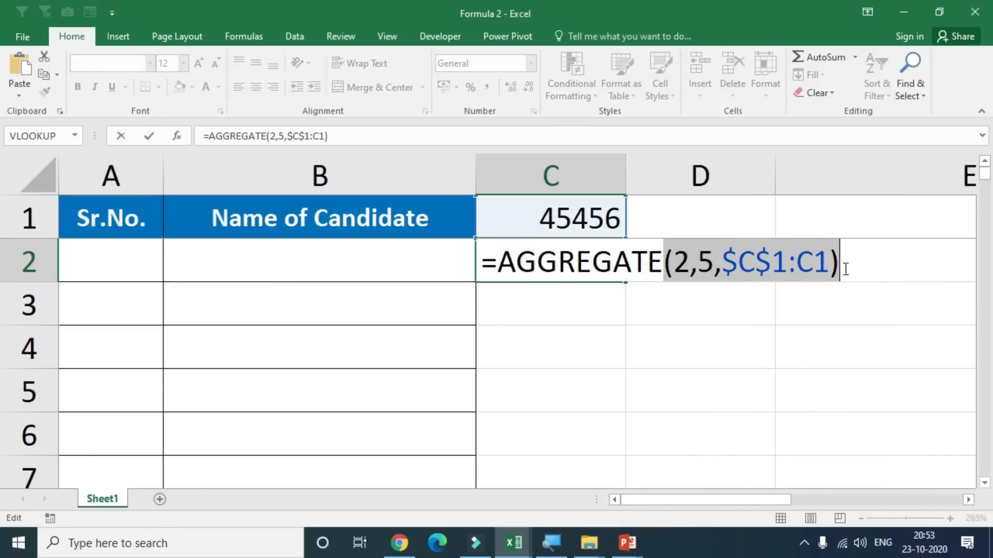
Replace the number in C1 with the column heading Sr. No
{"action": "left_click", "coordinate": [590, 225]}
{"action": "key", "text": "Delete"}
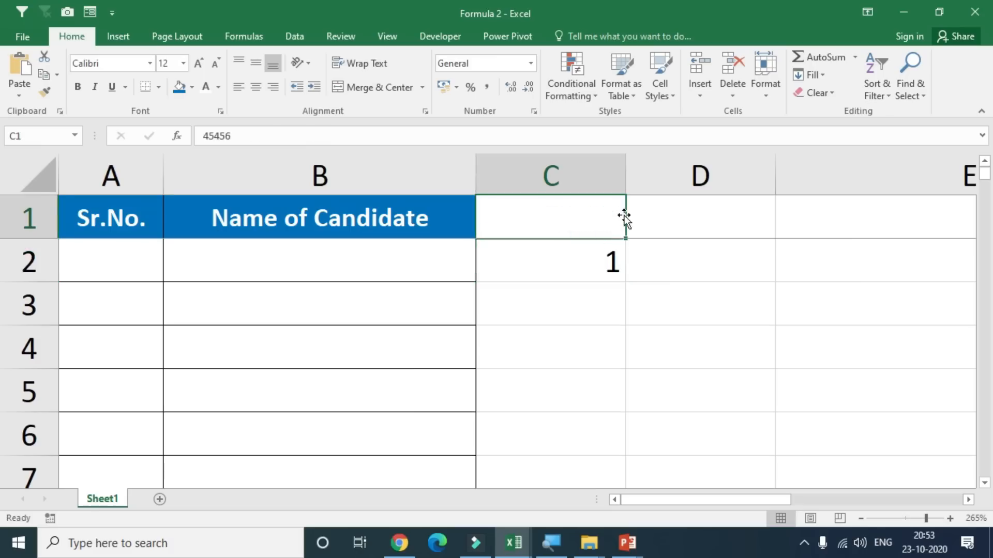
{"action": "type", "text": "s"}
{"action": "key", "text": "BackSpace"}
{"action": "type", "text": "sR"}
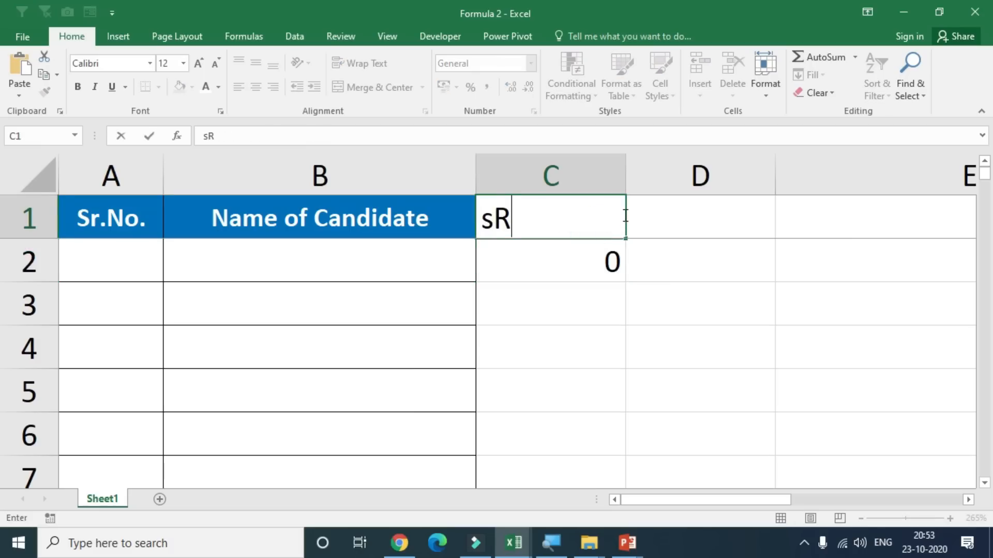
{"action": "key", "text": "BackSpace"}
{"action": "key", "text": "BackSpace"}
{"action": "type", "text": "S"}
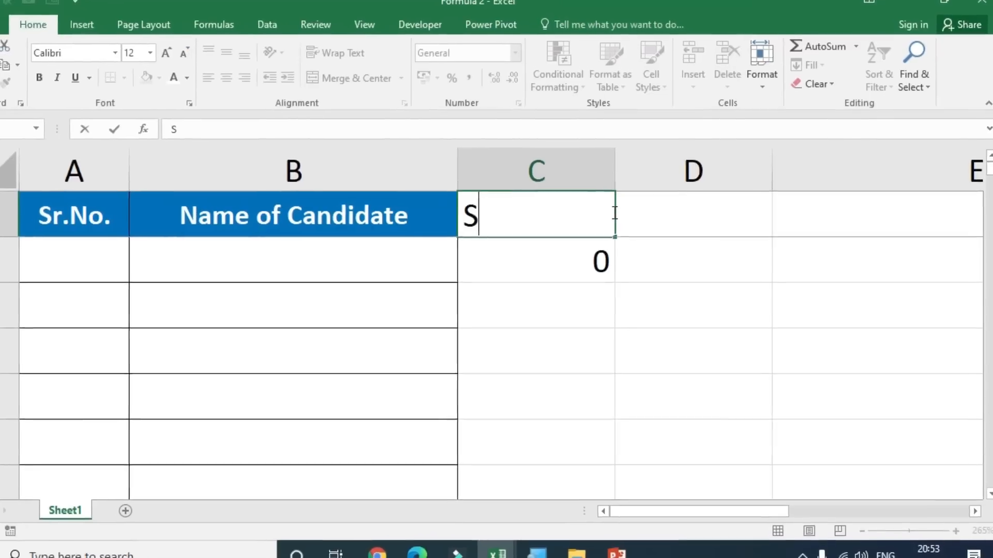
{"action": "type", "text": "r. No"}
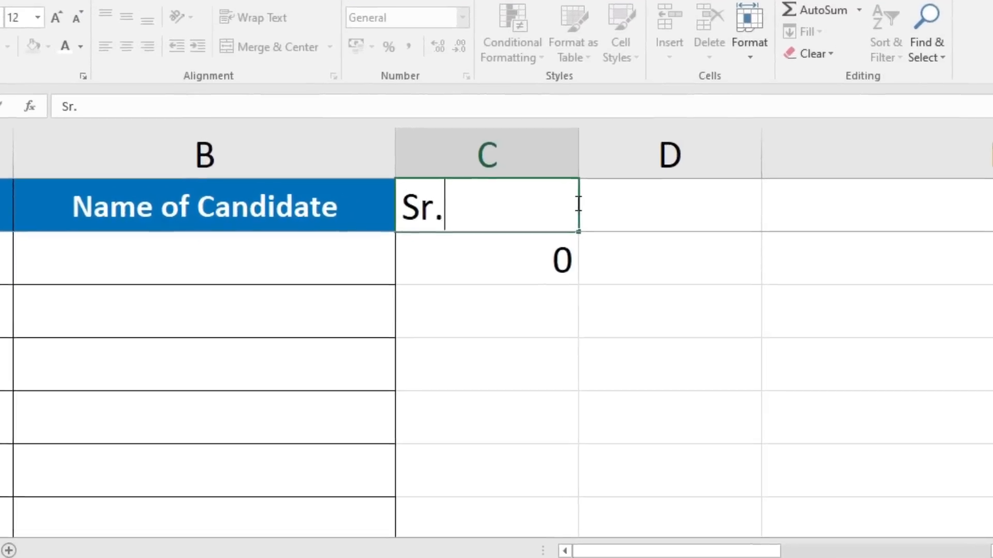
{"action": "key", "text": "Return"}
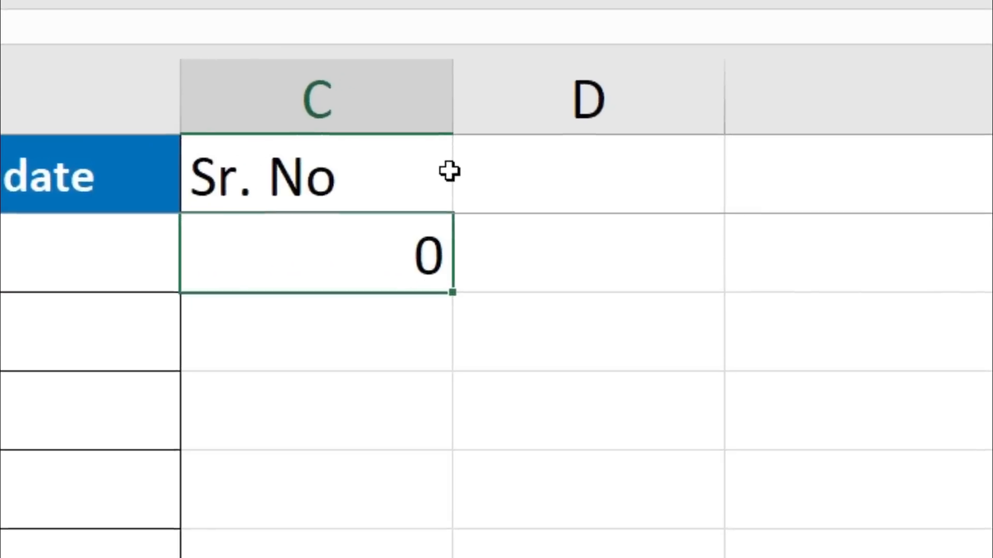
Append +1 to the AGGREGATE formula in C2, making it =AGGREGATE(2,5,$C$1:C1)+1
{"action": "key", "text": "F2"}
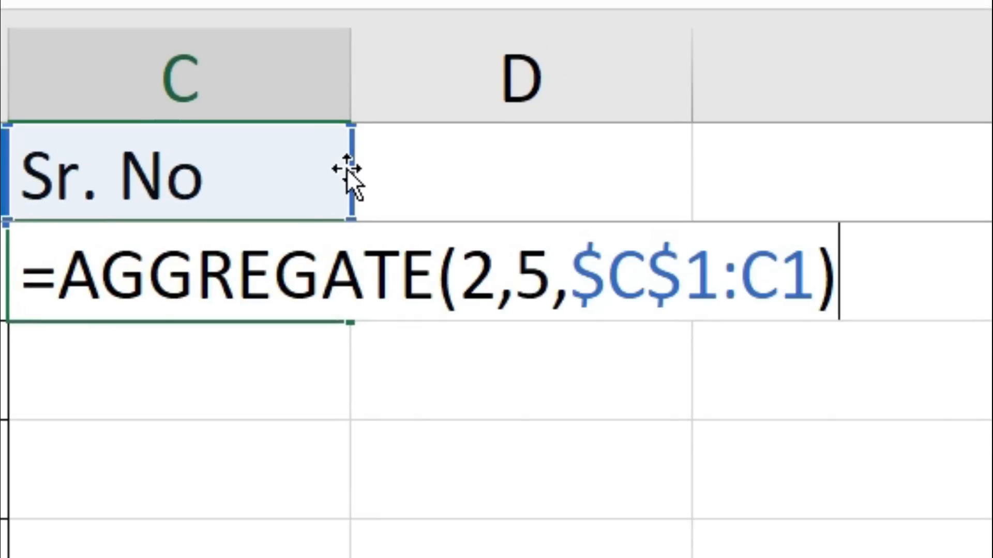
{"action": "type", "text": "+1"}
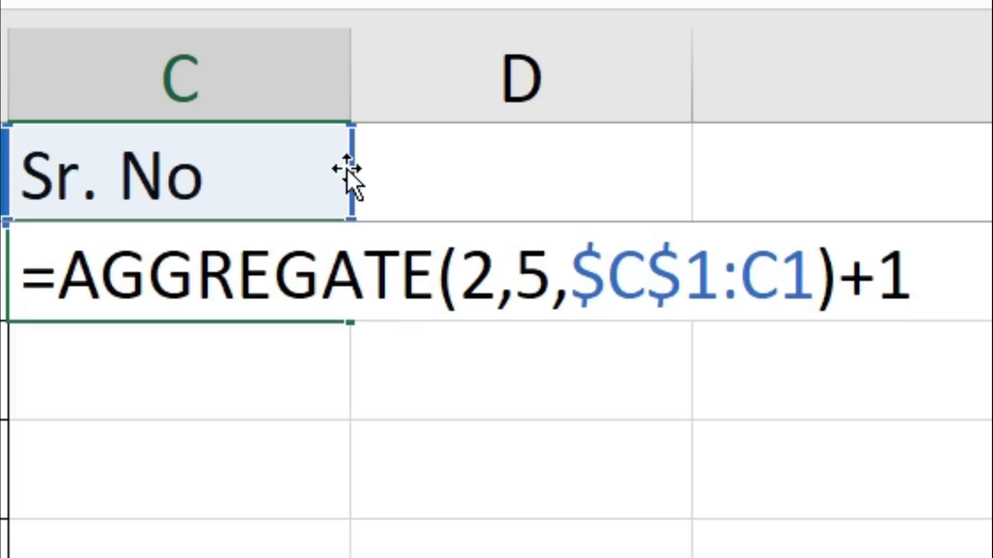
{"action": "left_click_drag", "start_coordinate": [843, 279], "coordinate": [939, 281]}
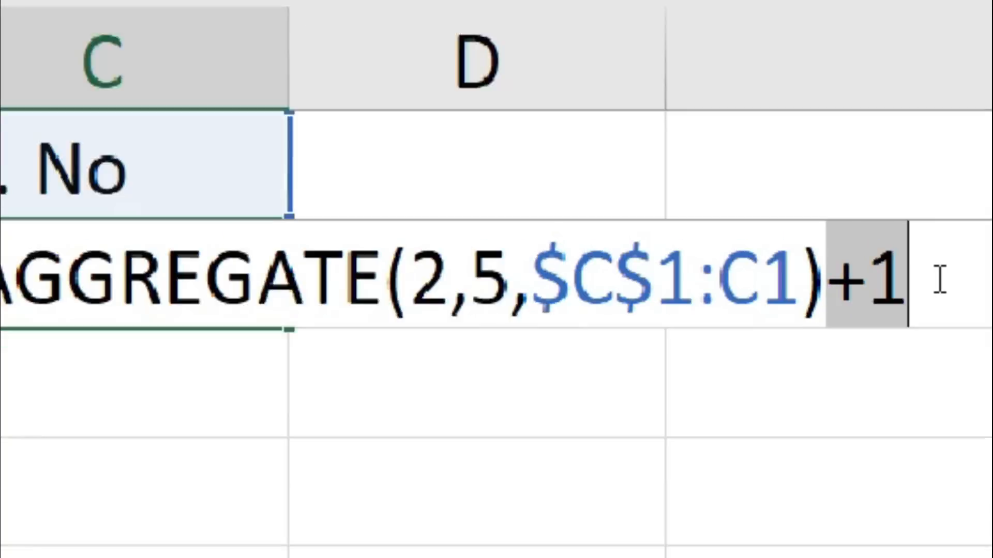
{"action": "key", "text": "Return"}
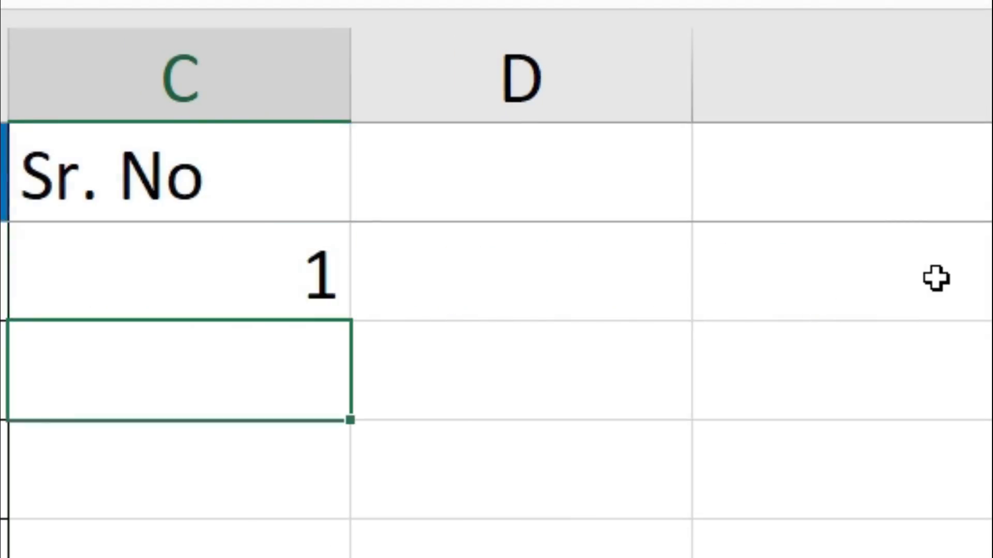
{"action": "key", "text": "Up"}
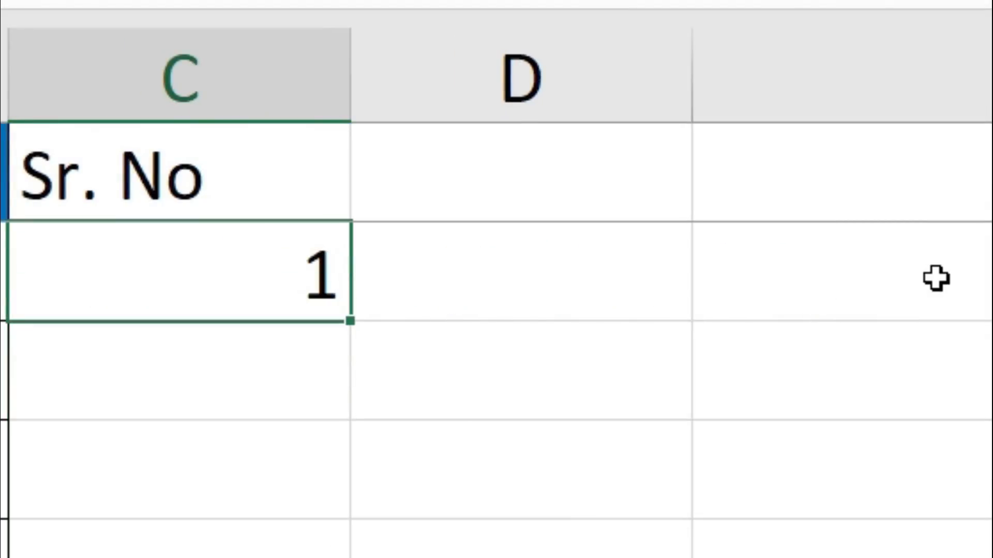
Remove the +1 from the end of the formula in C2, leaving =AGGREGATE(2,5,$C$1:C1)
{"action": "left_click", "coordinate": [244, 290]}
{"action": "double_click", "coordinate": [310, 281]}
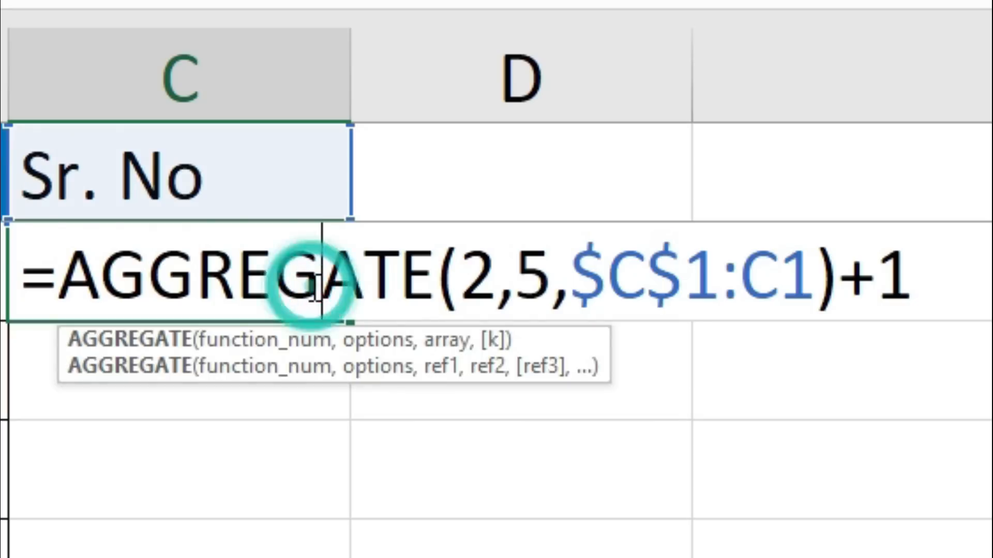
{"action": "key", "text": "Escape"}
{"action": "double_click", "coordinate": [310, 284]}
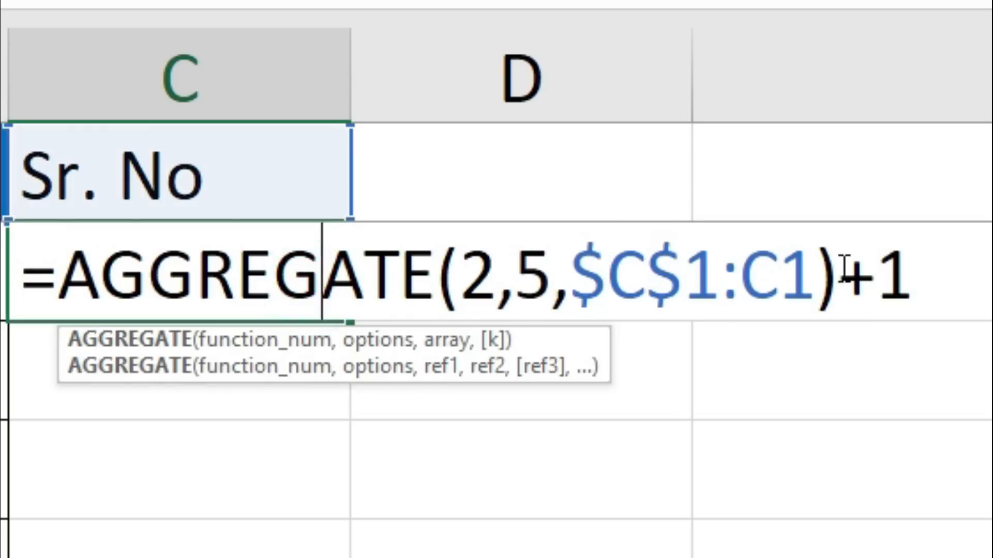
{"action": "left_click", "coordinate": [854, 277]}
{"action": "left_click_drag", "start_coordinate": [853, 277], "coordinate": [956, 277]}
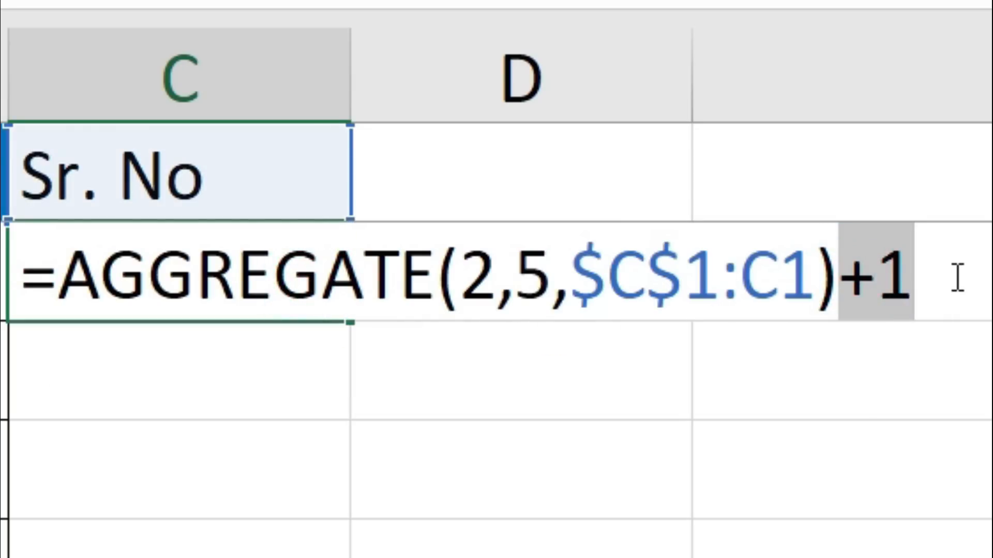
{"action": "left_click", "coordinate": [944, 278]}
{"action": "left_click_drag", "start_coordinate": [840, 267], "coordinate": [979, 288]}
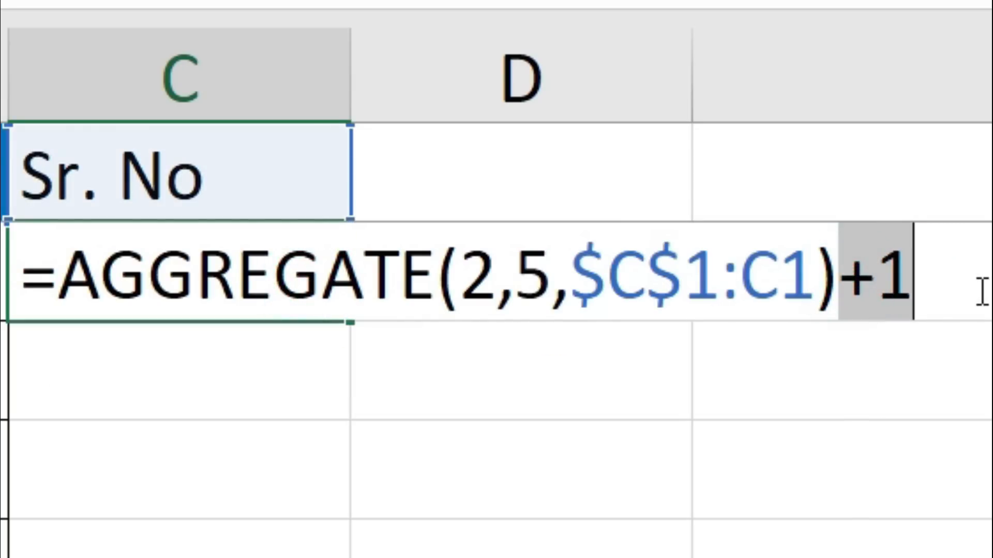
{"action": "key", "text": "BackSpace"}
{"action": "key", "text": "Return"}
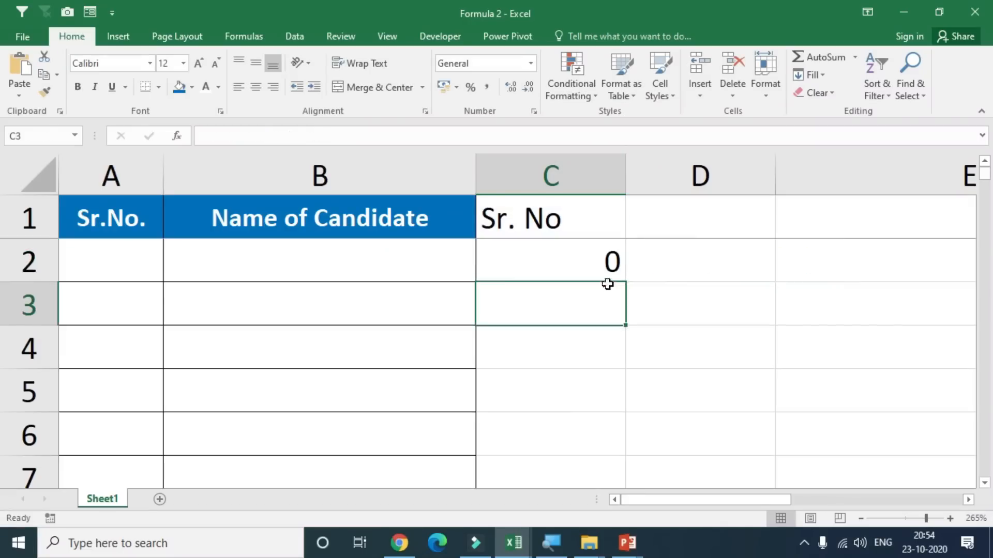
Fill the AGGREGATE formula from C2 into C3 and compare the ranges the two formulas reference
{"action": "left_click", "coordinate": [600, 261]}
{"action": "left_click_drag", "start_coordinate": [626, 281], "coordinate": [612, 308]}
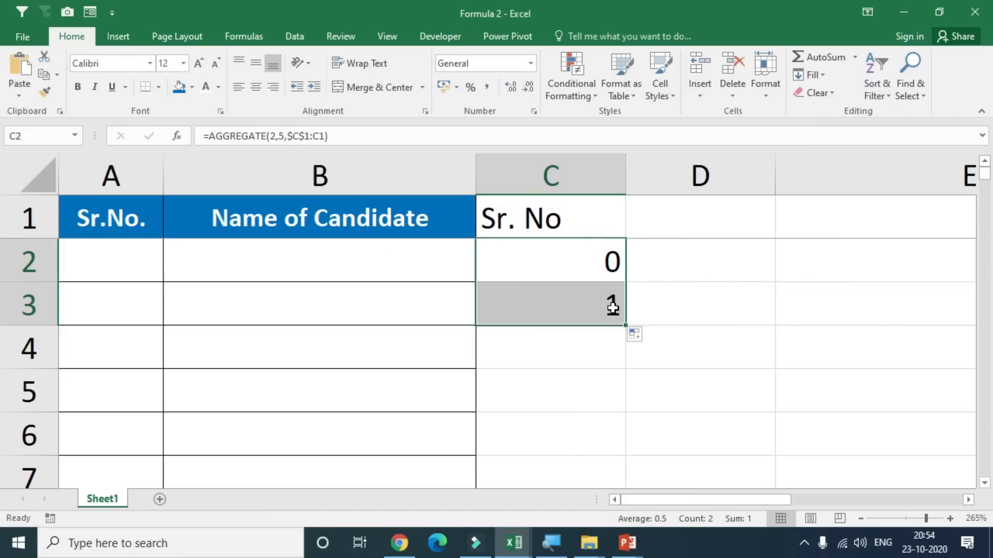
{"action": "left_click", "coordinate": [600, 265]}
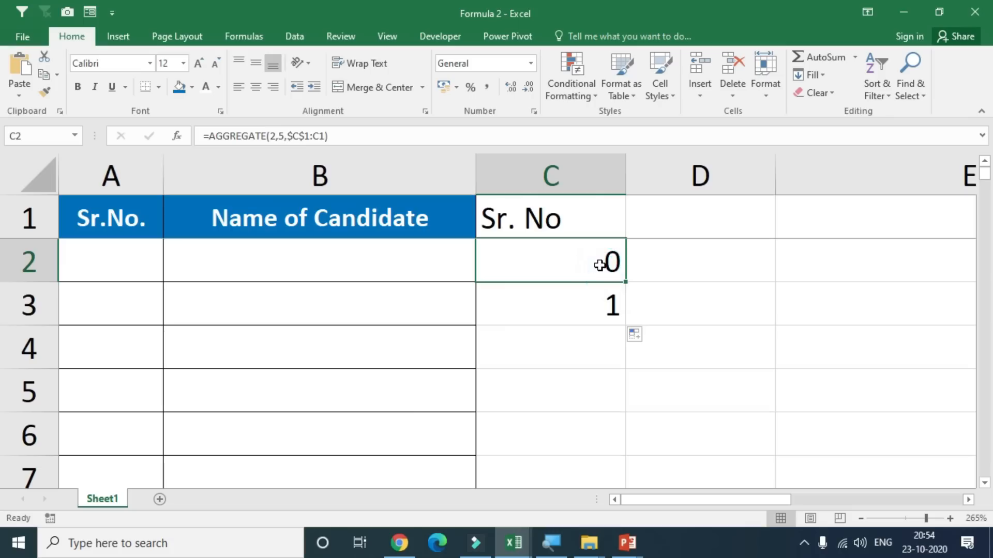
{"action": "double_click", "coordinate": [600, 265]}
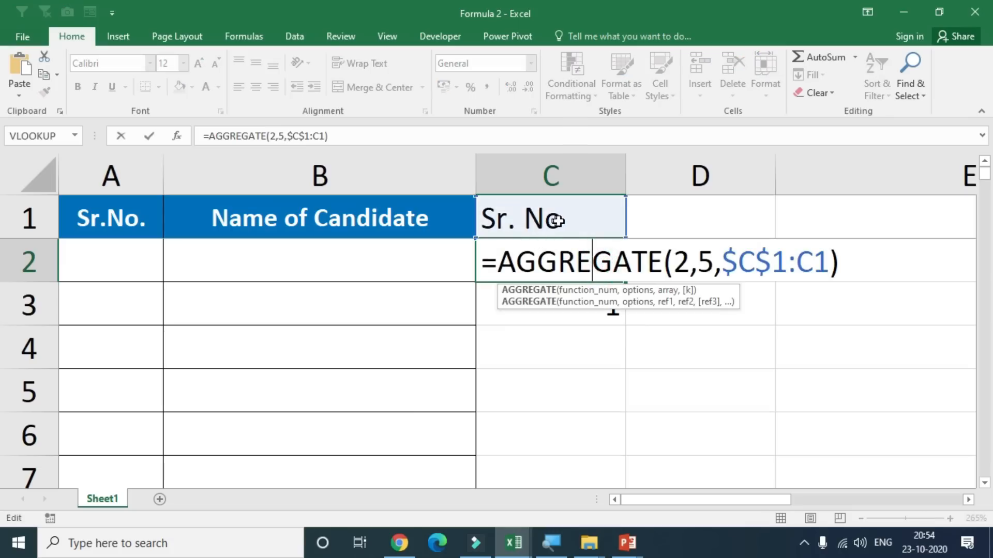
{"action": "key", "text": "Escape"}
{"action": "double_click", "coordinate": [577, 303]}
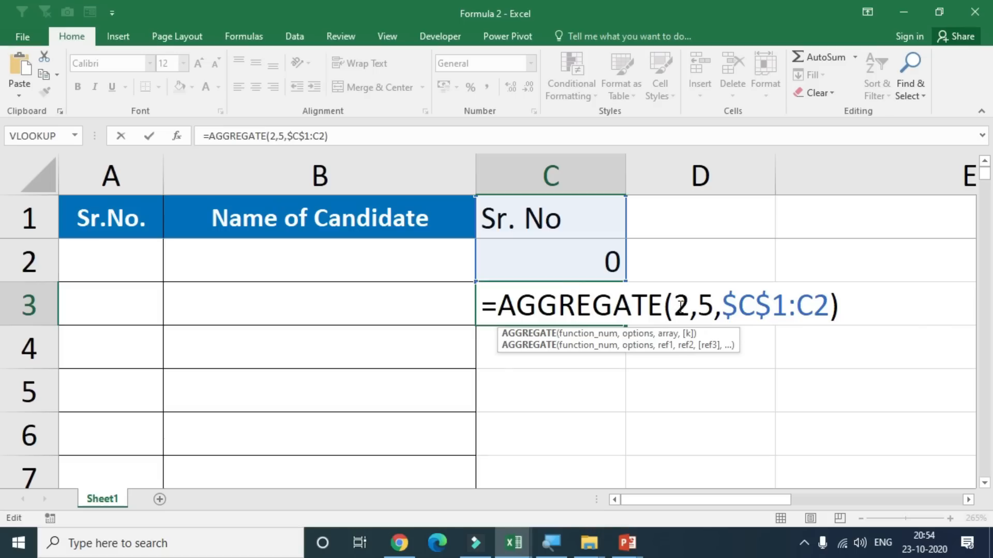
{"action": "left_click_drag", "start_coordinate": [674, 305], "coordinate": [829, 305]}
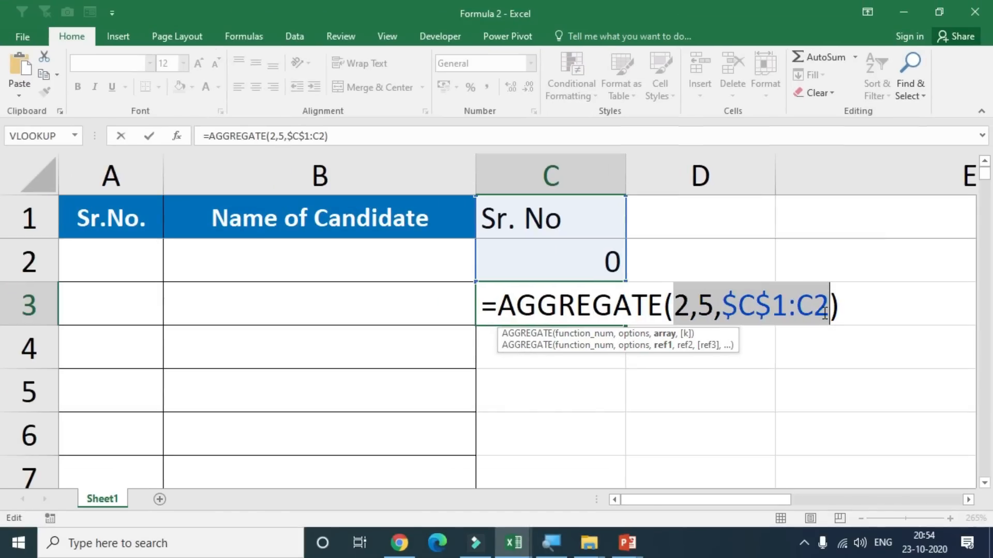
{"action": "key", "text": "Return"}
Extend the AGGREGATE formula from C3 into C4 and check its referenced range without changing it
{"action": "left_click", "coordinate": [610, 305]}
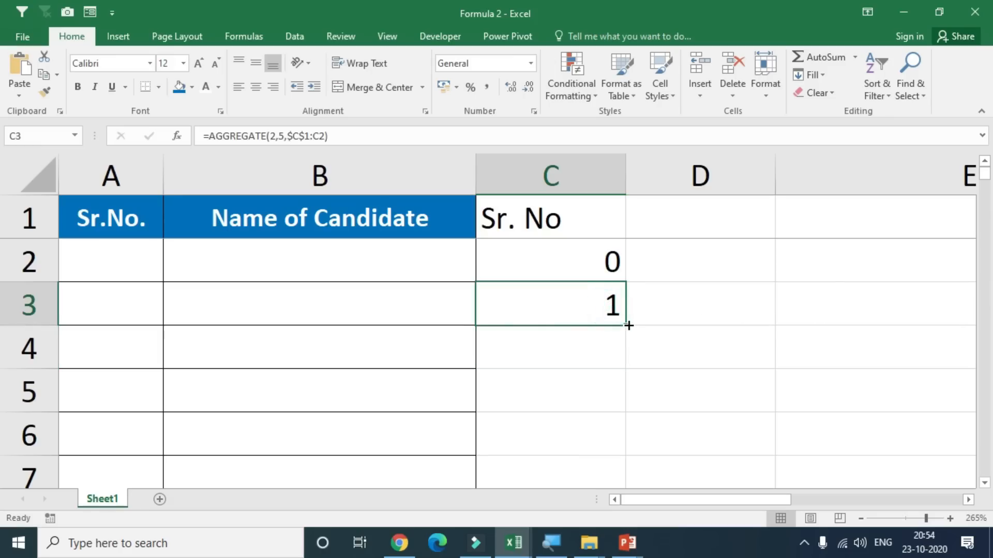
{"action": "left_click_drag", "start_coordinate": [626, 324], "coordinate": [634, 380]}
{"action": "double_click", "coordinate": [588, 348]}
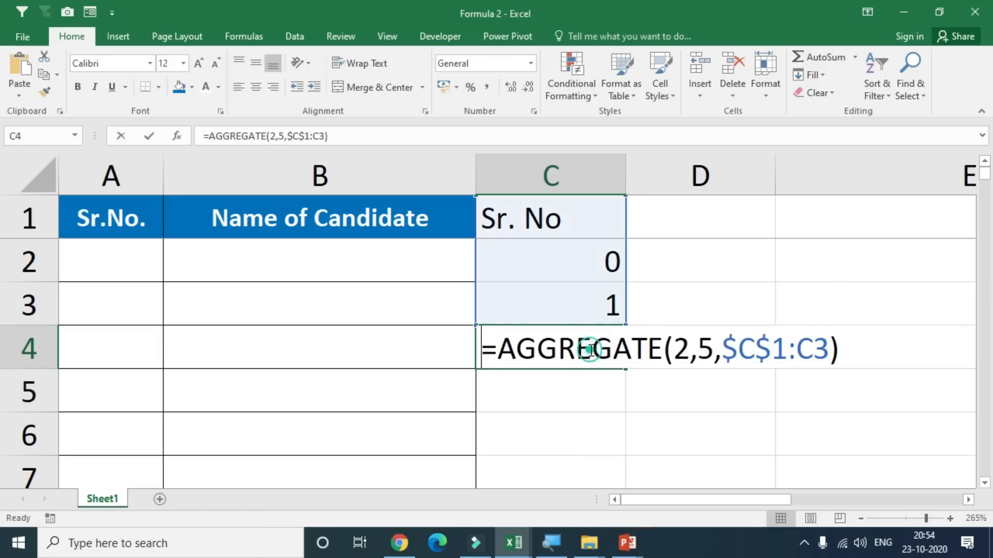
{"action": "left_click_drag", "start_coordinate": [742, 348], "coordinate": [828, 348]}
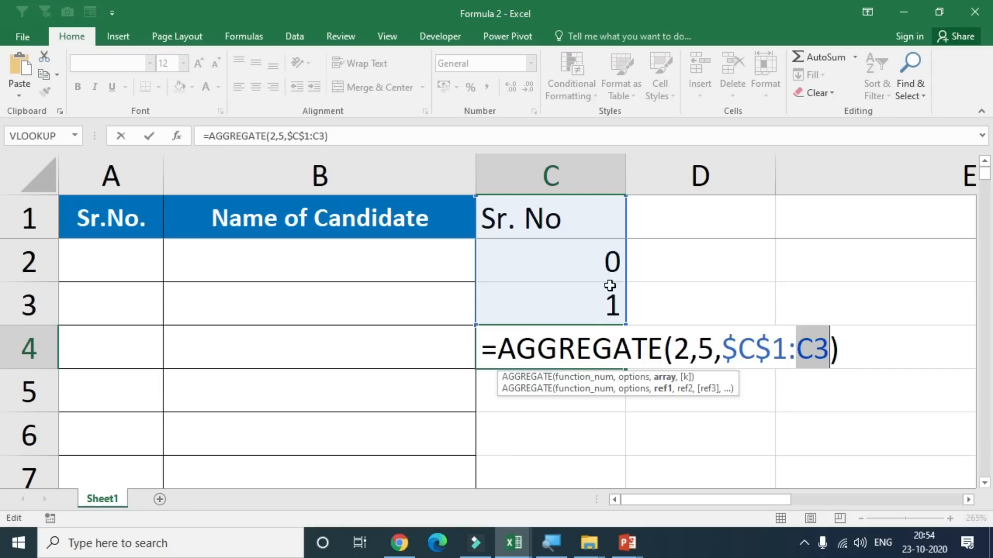
{"action": "key", "text": "Escape"}
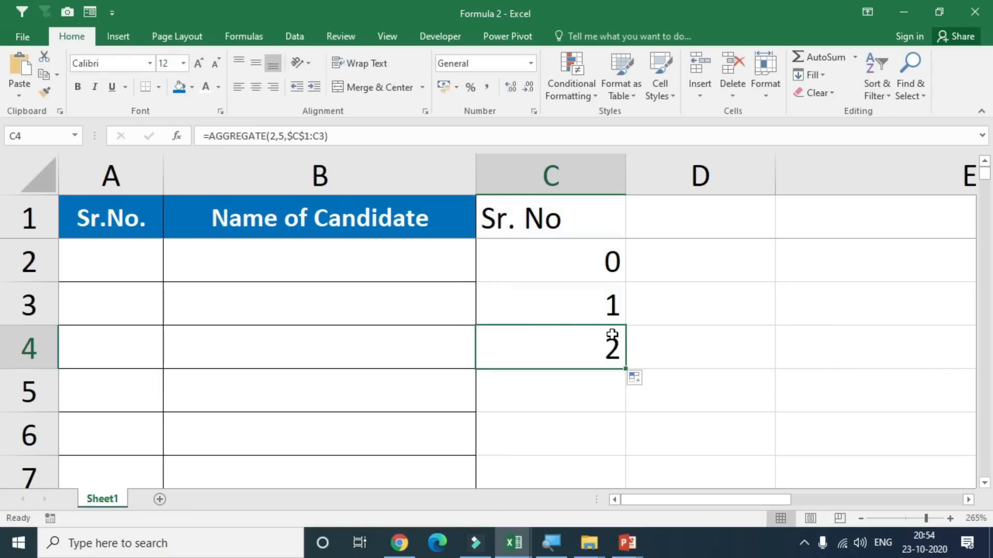
Change the formula in C2 to =AGGREGATE(2,5,$C$1:C1)+1 and fill it down through C6
{"action": "left_click", "coordinate": [597, 263]}
{"action": "double_click", "coordinate": [595, 263]}
{"action": "left_click", "coordinate": [862, 259]}
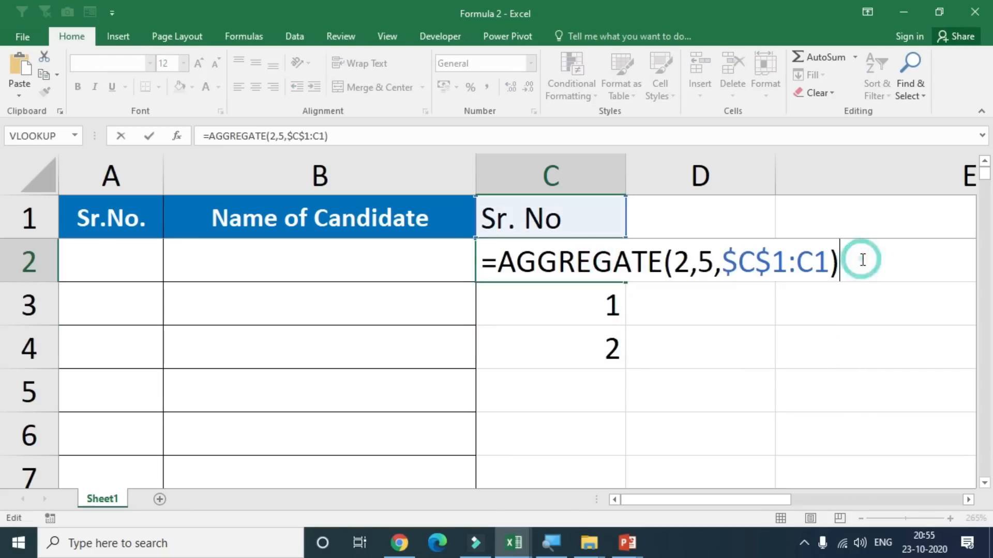
{"action": "type", "text": "+1"}
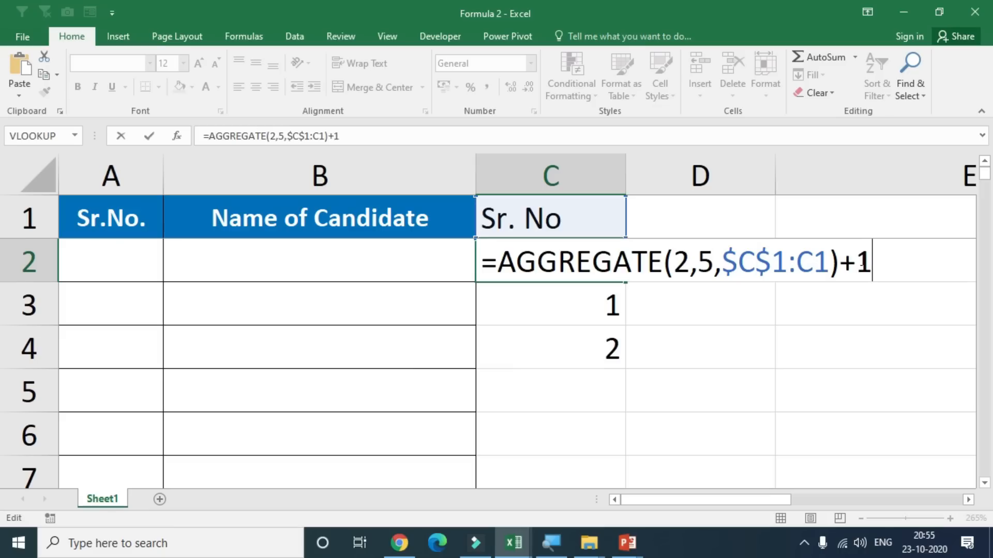
{"action": "key", "text": "Return"}
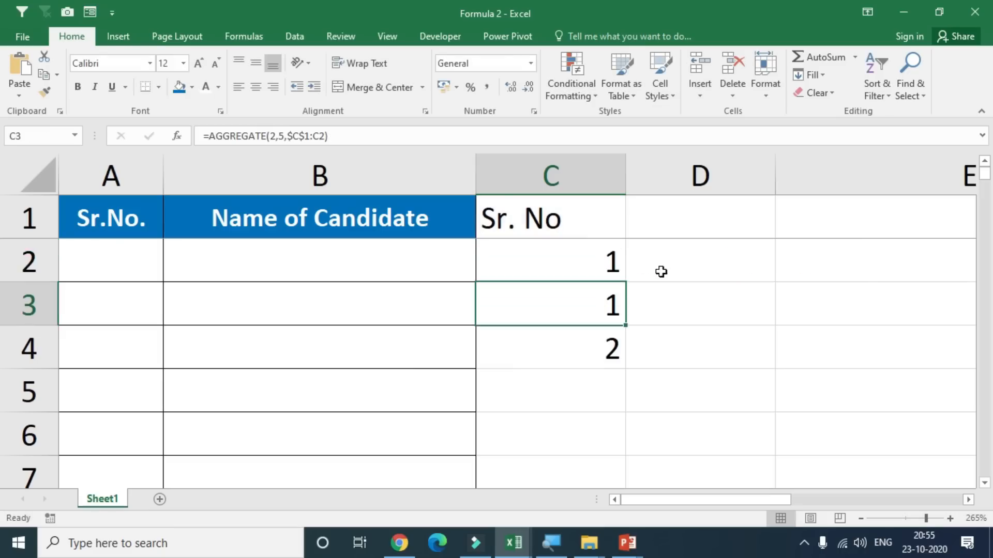
{"action": "left_click", "coordinate": [601, 261]}
{"action": "left_click_drag", "start_coordinate": [627, 283], "coordinate": [635, 454]}
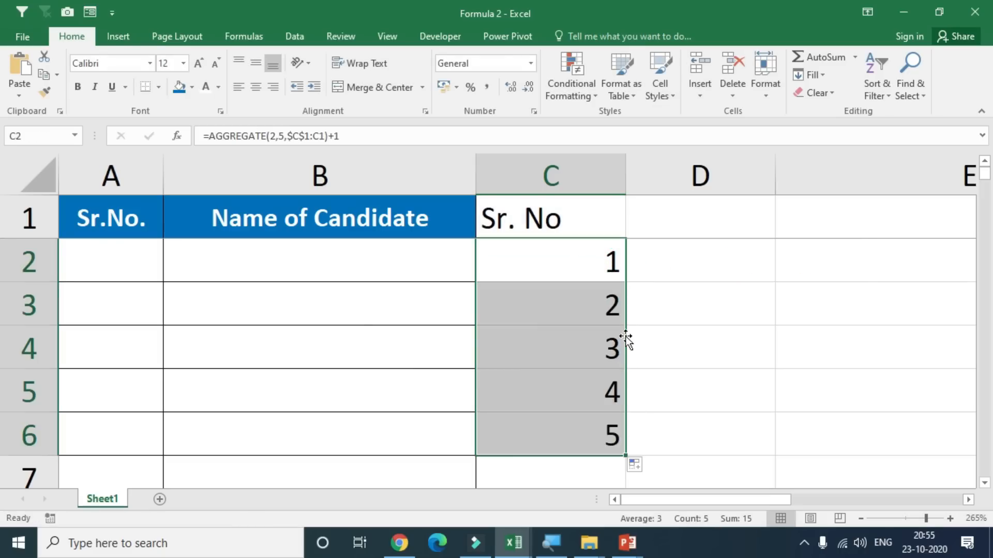
Evaluate the AGGREGATE part of the formula in C2, then restore the original formula
{"action": "double_click", "coordinate": [585, 263]}
{"action": "left_click_drag", "start_coordinate": [690, 263], "coordinate": [839, 268]}
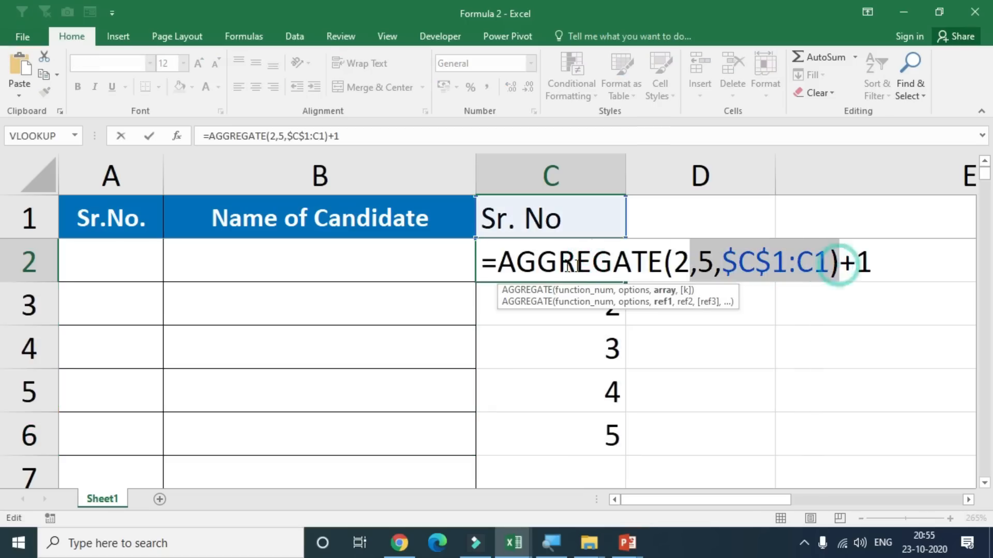
{"action": "left_click_drag", "start_coordinate": [574, 265], "coordinate": [497, 265]}
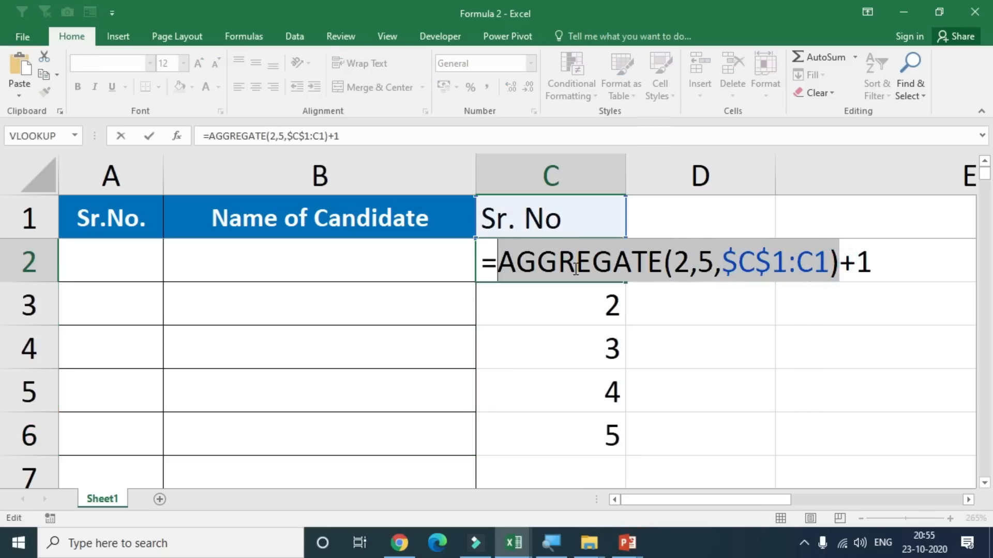
{"action": "key", "text": "F9"}
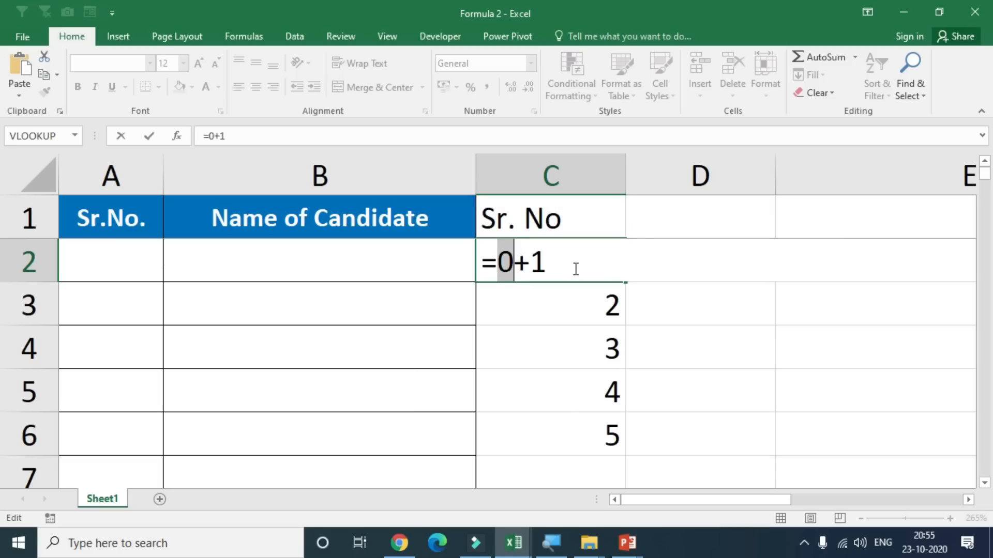
{"action": "key", "text": "ctrl+z"}
{"action": "key", "text": "Escape"}
Evaluate the AGGREGATE part of the formula in C3, restore it, and inspect its referenced range $C$1:C2
{"action": "left_click", "coordinate": [574, 302]}
{"action": "double_click", "coordinate": [590, 307]}
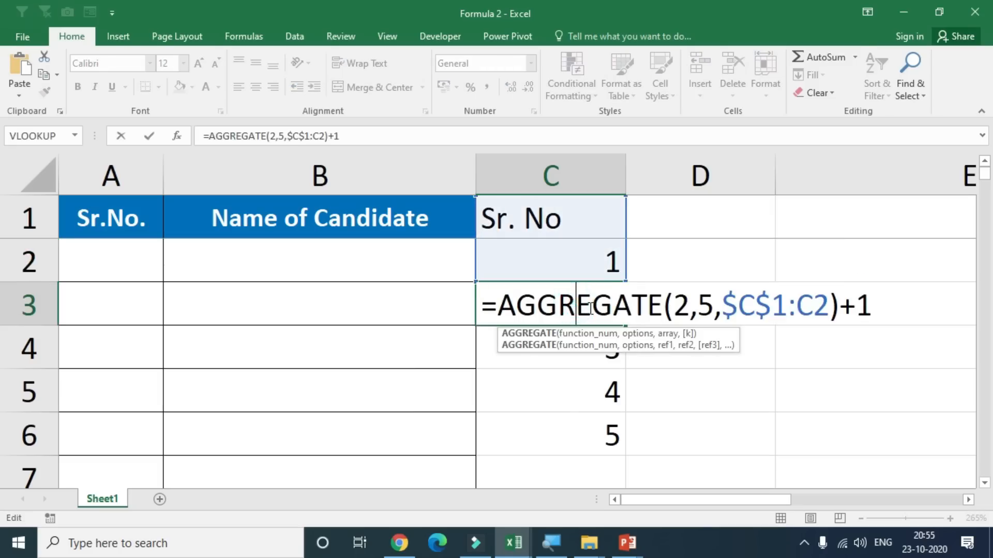
{"action": "left_click_drag", "start_coordinate": [504, 299], "coordinate": [840, 318]}
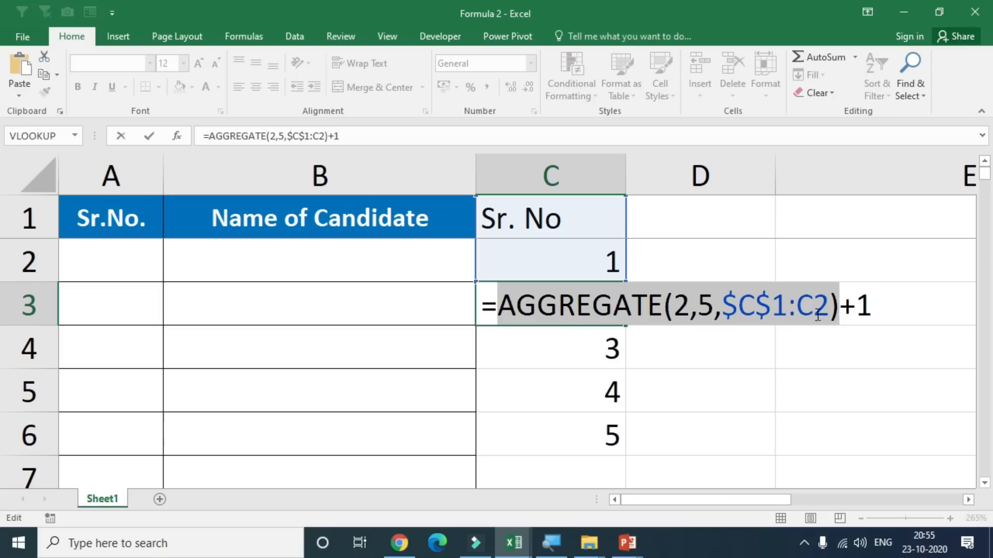
{"action": "key", "text": "F9"}
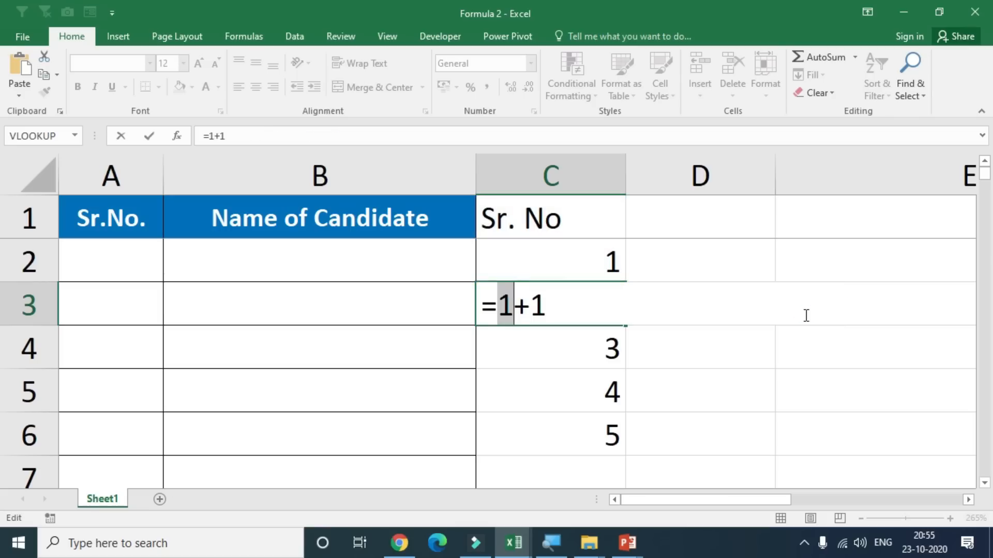
{"action": "key", "text": "ctrl+z"}
{"action": "key", "text": "Escape"}
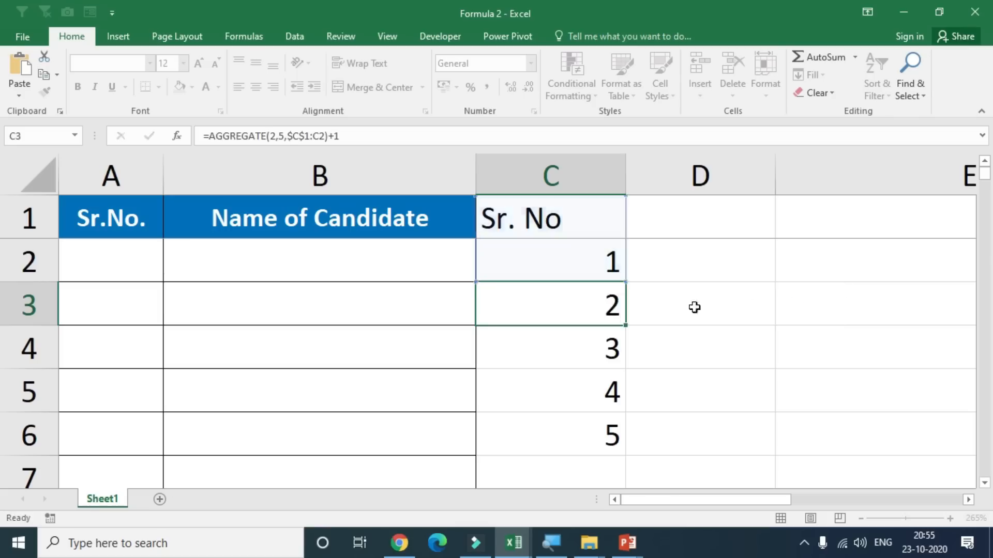
{"action": "double_click", "coordinate": [578, 305]}
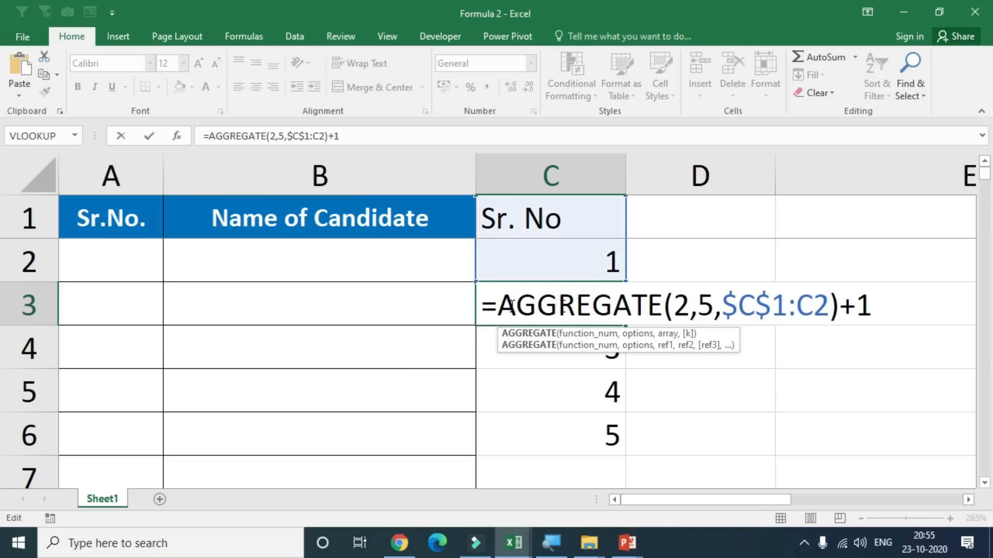
{"action": "left_click_drag", "start_coordinate": [728, 300], "coordinate": [830, 305]}
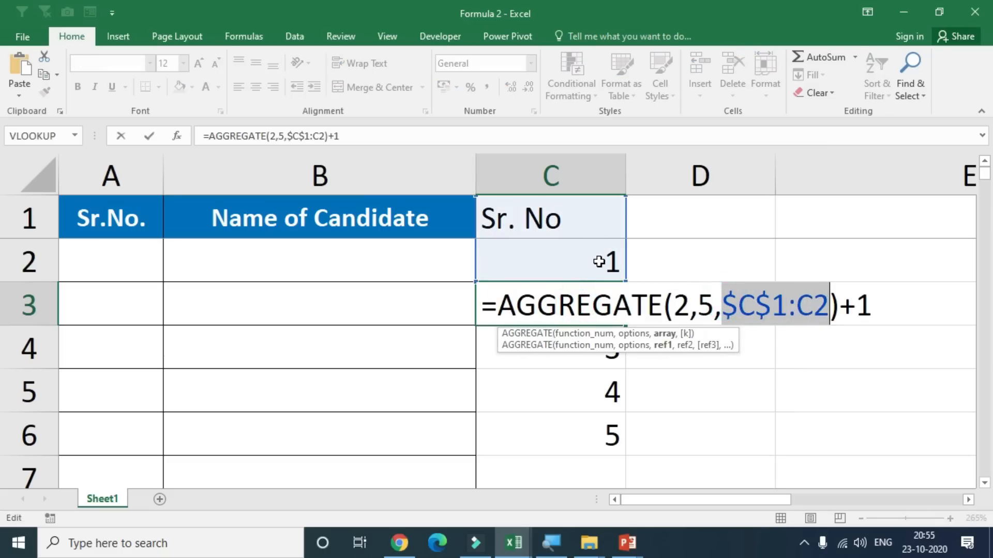
{"action": "key", "text": "Escape"}
Inspect the range $C$1:C3 in C4's formula, evaluate its AGGREGATE part, and restore the formula
{"action": "double_click", "coordinate": [591, 357]}
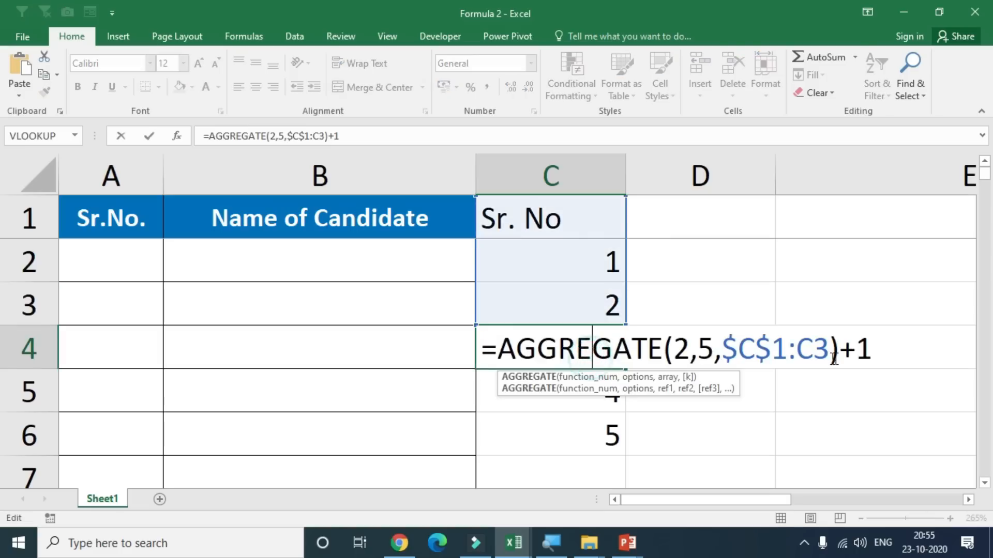
{"action": "left_click_drag", "start_coordinate": [724, 347], "coordinate": [828, 349]}
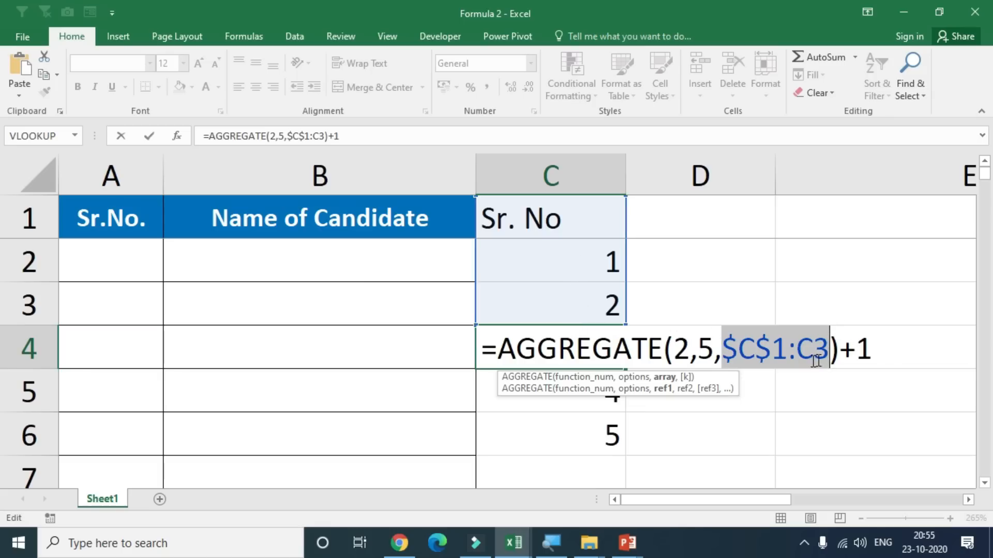
{"action": "left_click_drag", "start_coordinate": [848, 352], "coordinate": [518, 351]}
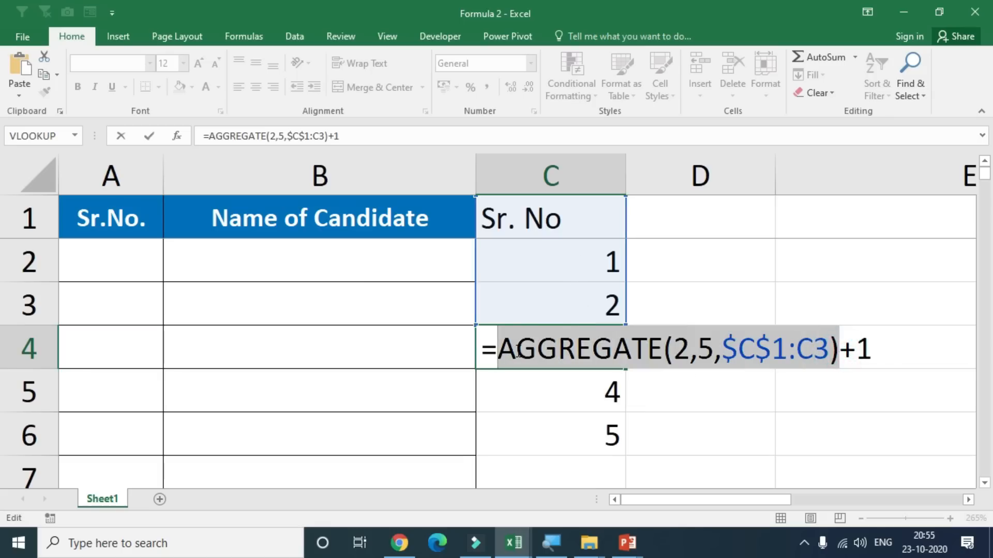
{"action": "key", "text": "F9"}
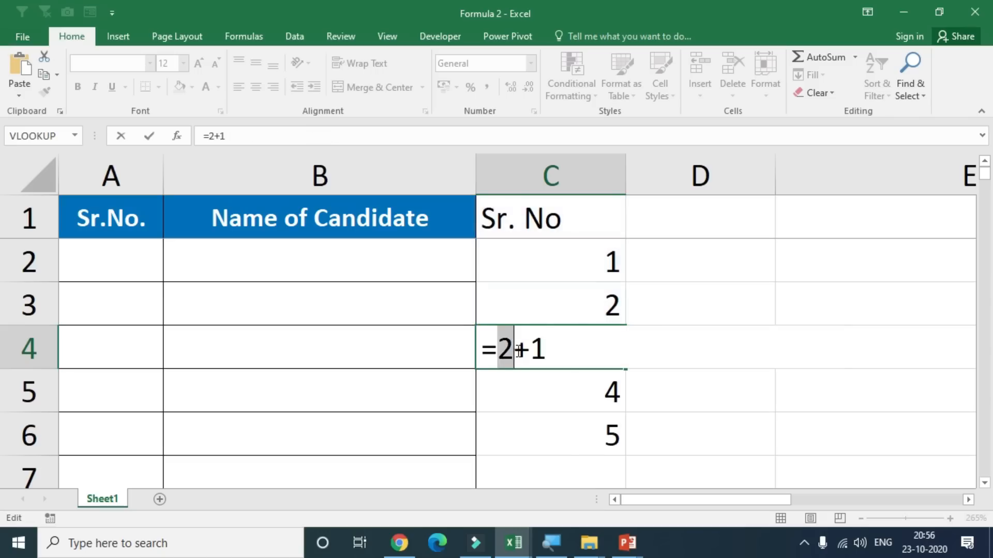
{"action": "key", "text": "ctrl+z"}
{"action": "key", "text": "Return"}
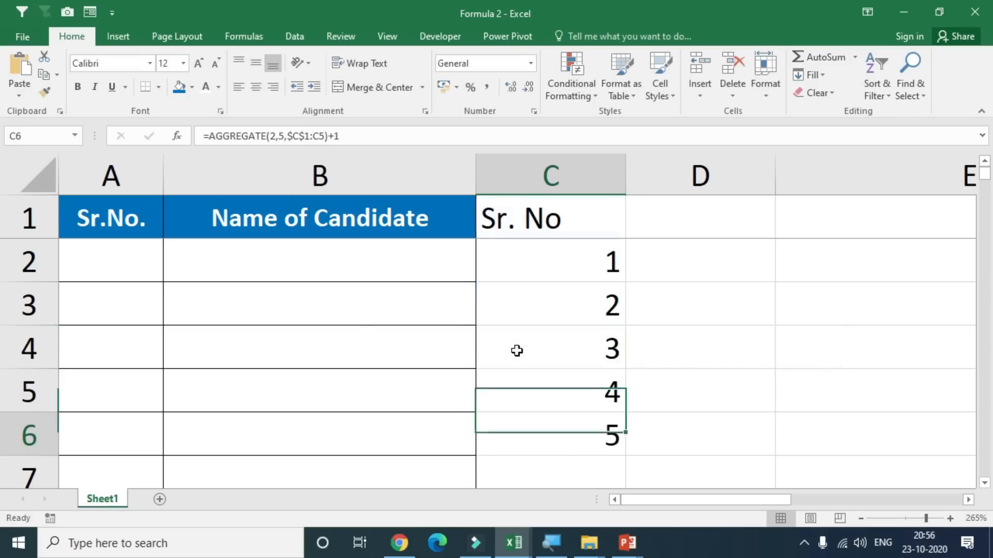
Inspect the range $C$1:C5 and the +1 in C6's formula without changing it
{"action": "key", "text": "Down"}
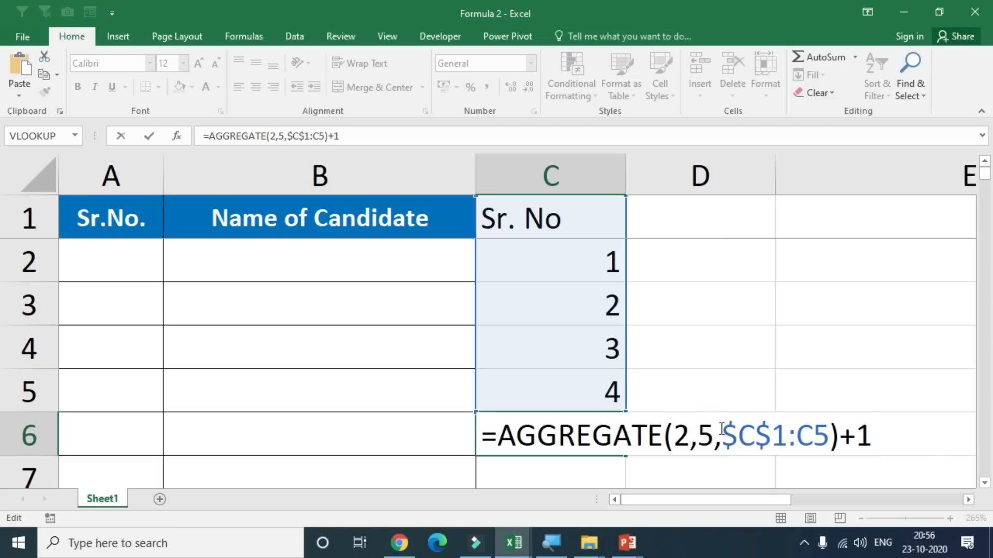
{"action": "left_click_drag", "start_coordinate": [722, 429], "coordinate": [830, 437]}
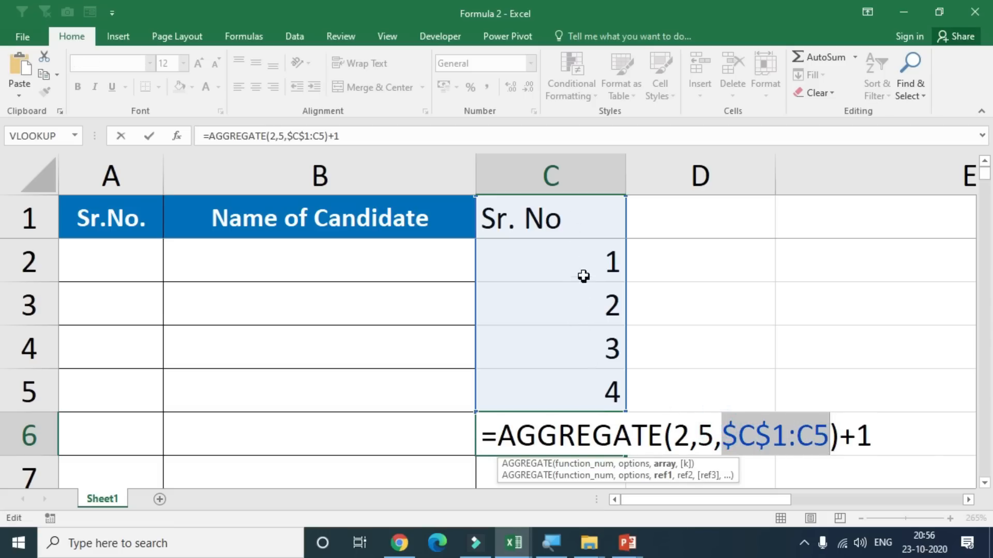
{"action": "left_click_drag", "start_coordinate": [844, 429], "coordinate": [882, 436]}
{"action": "key", "text": "Return"}
{"action": "scroll", "coordinate": [809, 424], "scroll_direction": "up", "scroll_amount": 1}
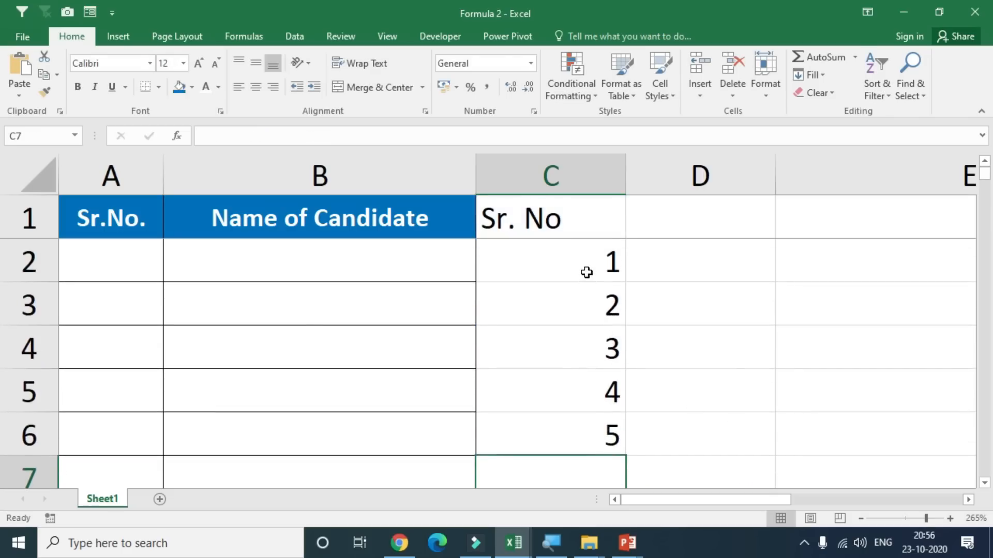
Clear the trial AGGREGATE formulas from C2:C6
{"action": "left_click_drag", "start_coordinate": [586, 267], "coordinate": [606, 439]}
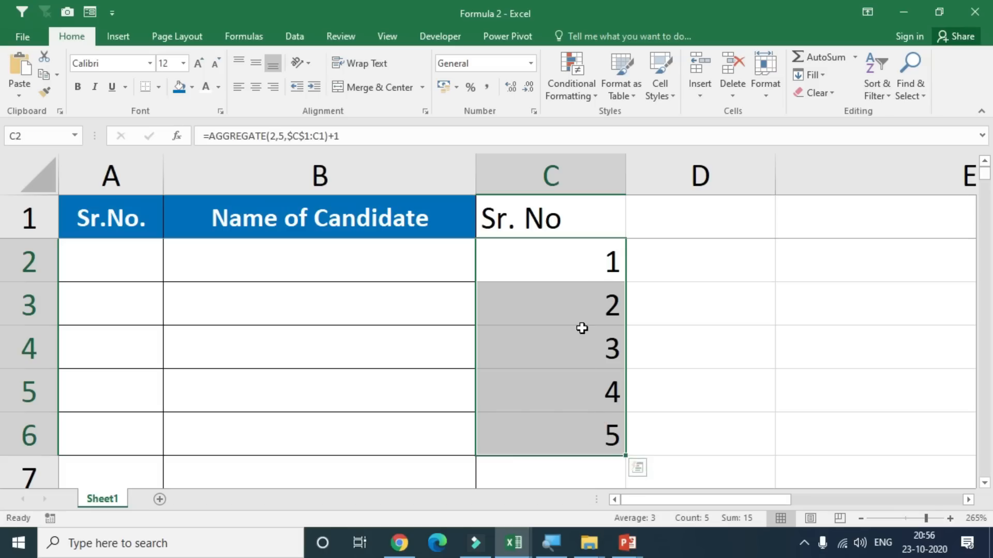
{"action": "key", "text": "Delete"}
{"action": "left_click_drag", "start_coordinate": [137, 262], "coordinate": [111, 473]}
{"action": "scroll", "coordinate": [113, 328], "scroll_direction": "up", "scroll_amount": 2}
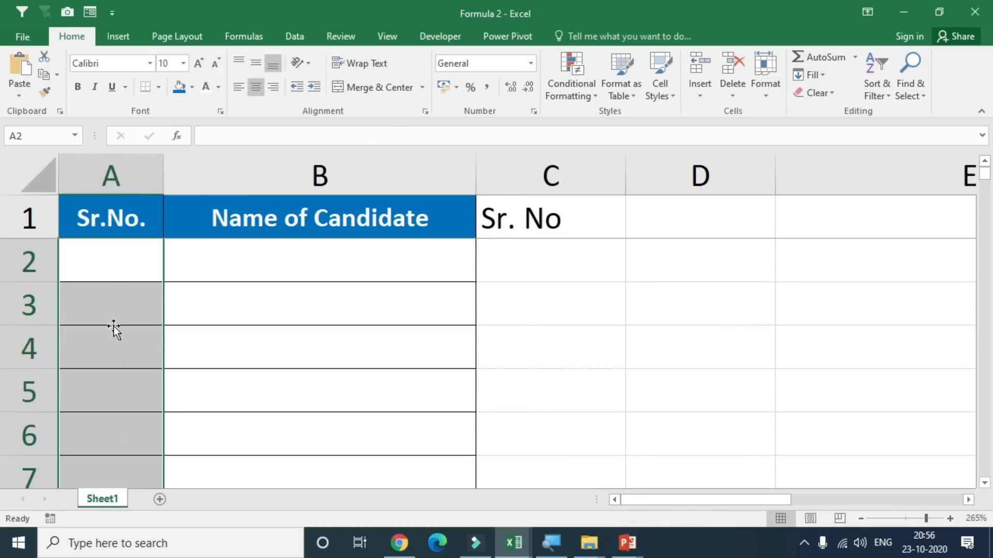
{"action": "left_click", "coordinate": [104, 273]}
{"action": "left_click", "coordinate": [218, 262]}
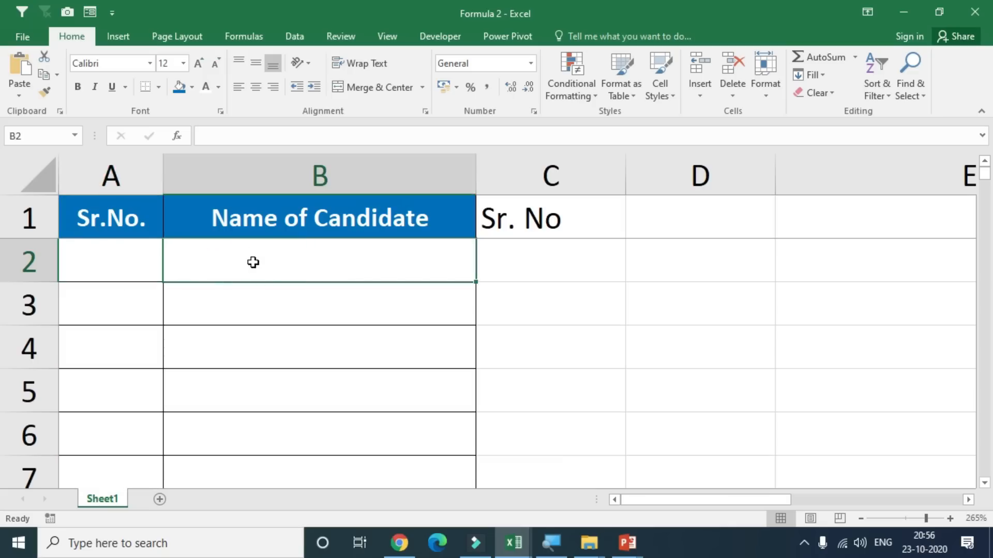
{"action": "left_click", "coordinate": [119, 258]}
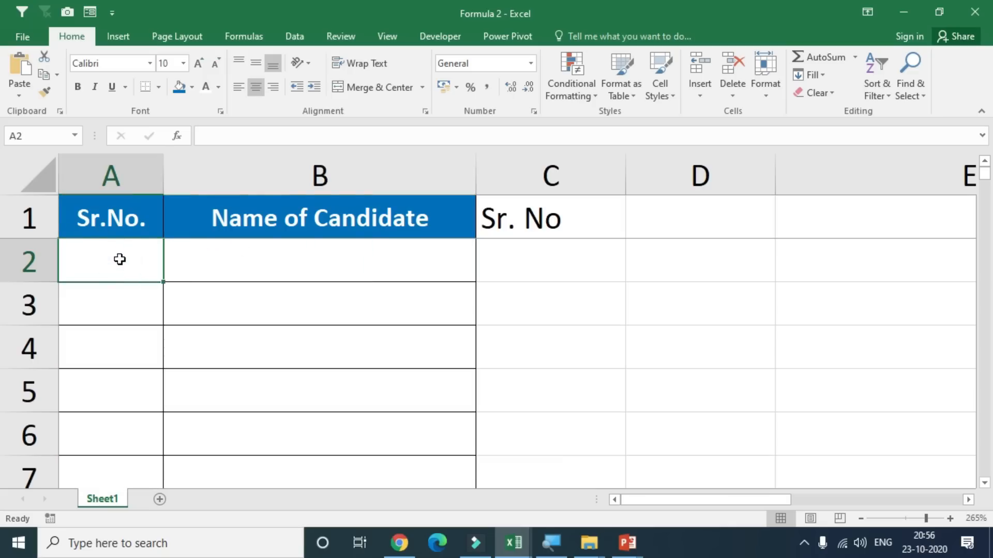
{"action": "type", "text": "="}
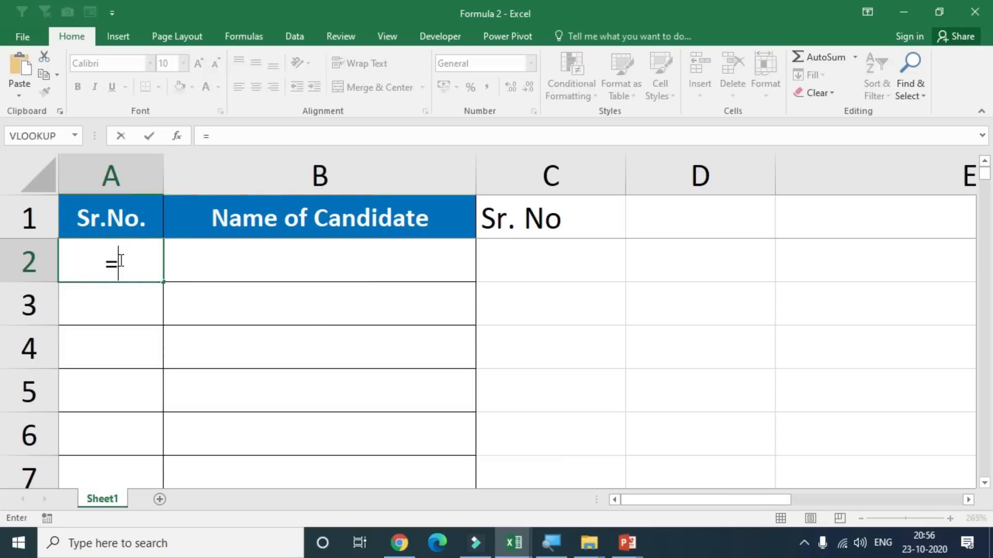
{"action": "type", "text": "i"}
{"action": "key", "text": "BackSpace"}
{"action": "type", "text": "IF"}
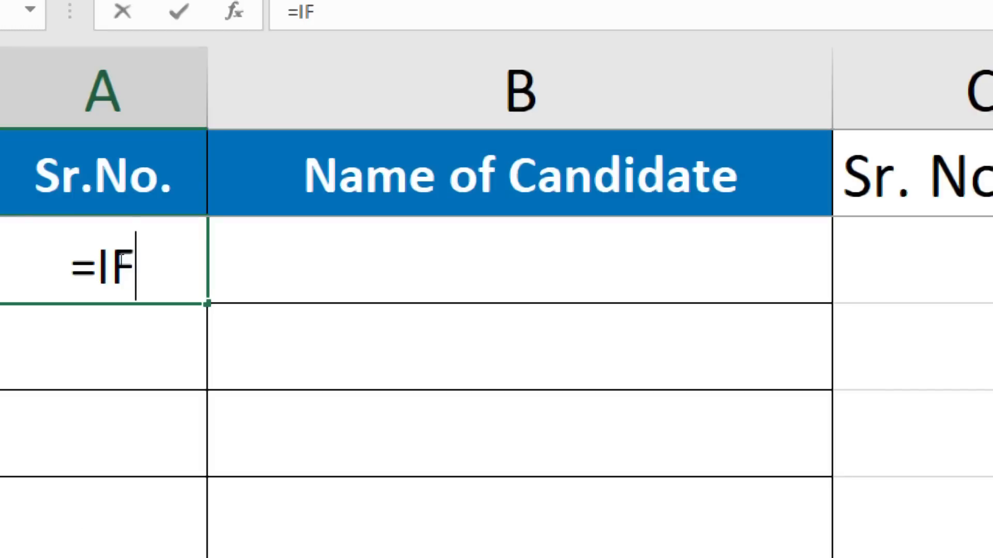
{"action": "type", "text": "("}
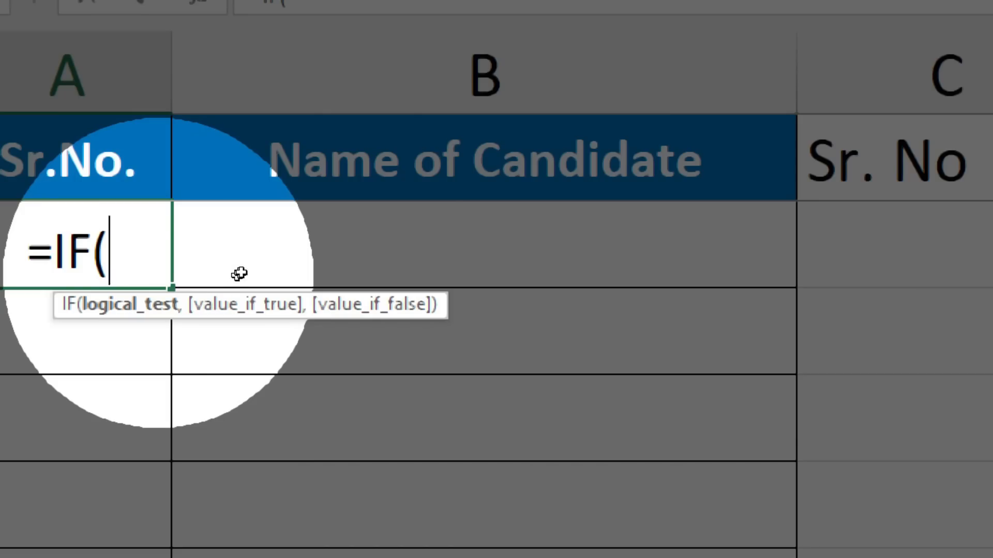
{"action": "left_click", "coordinate": [261, 273]}
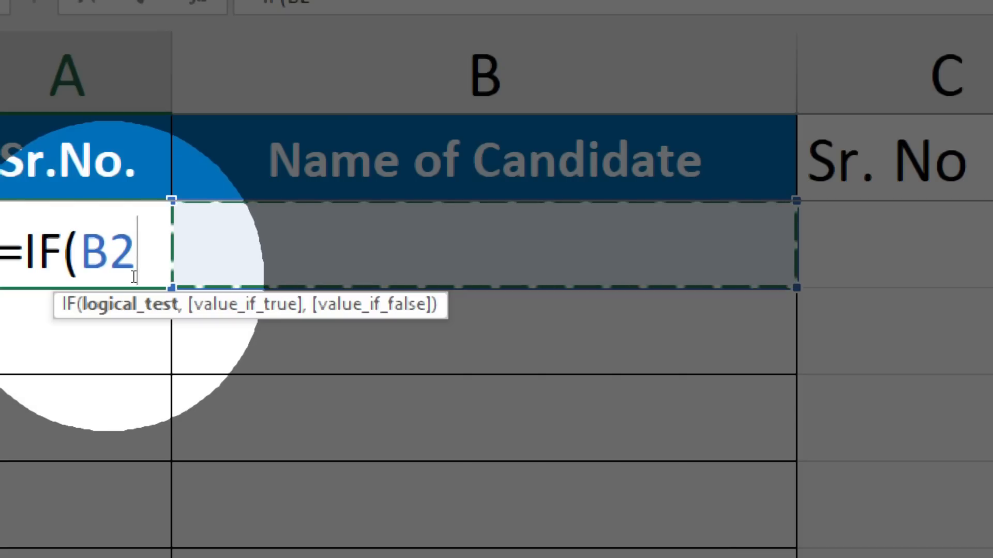
{"action": "type", "text": "="}
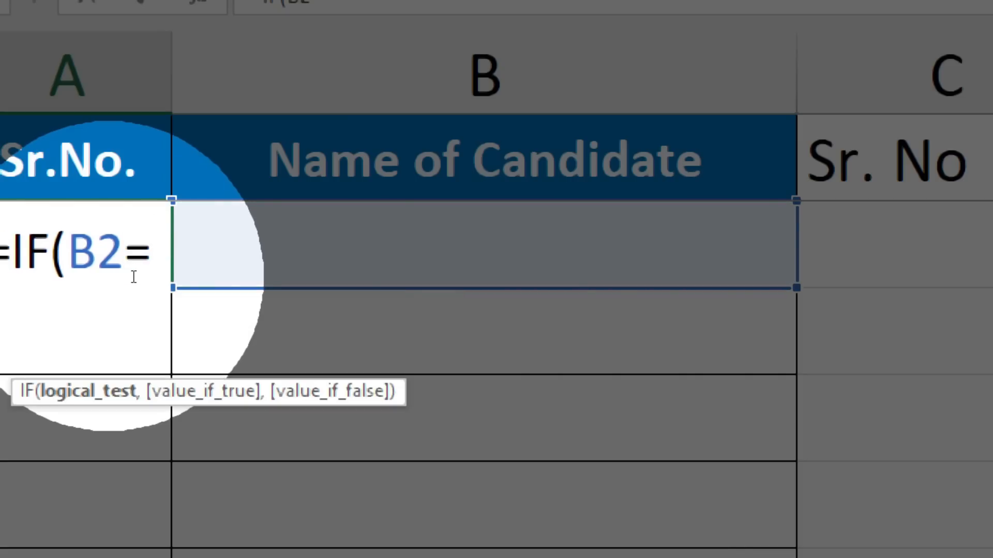
{"action": "type", "text": "\"\""}
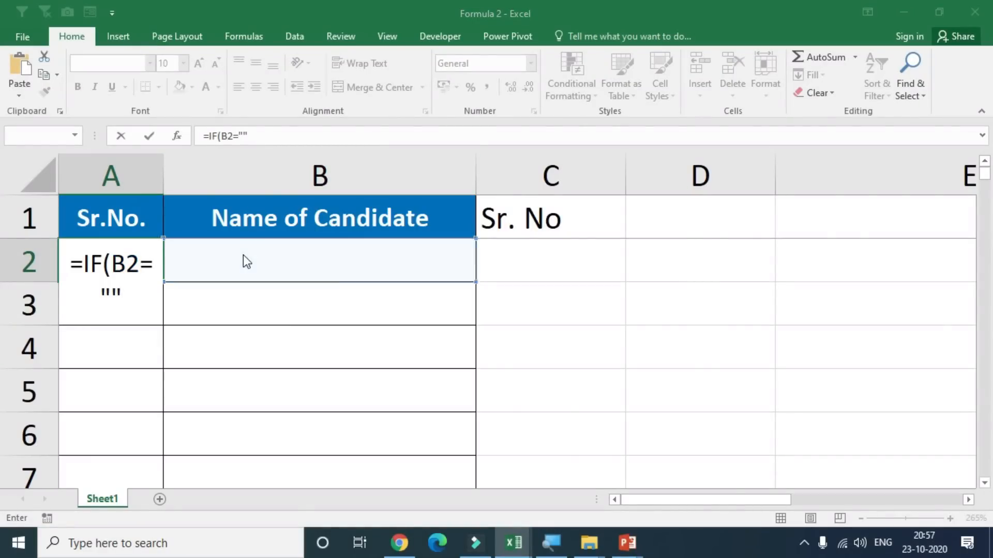
{"action": "left_click", "coordinate": [243, 255]}
{"action": "key", "text": "Return"}
{"action": "key", "text": "Escape"}
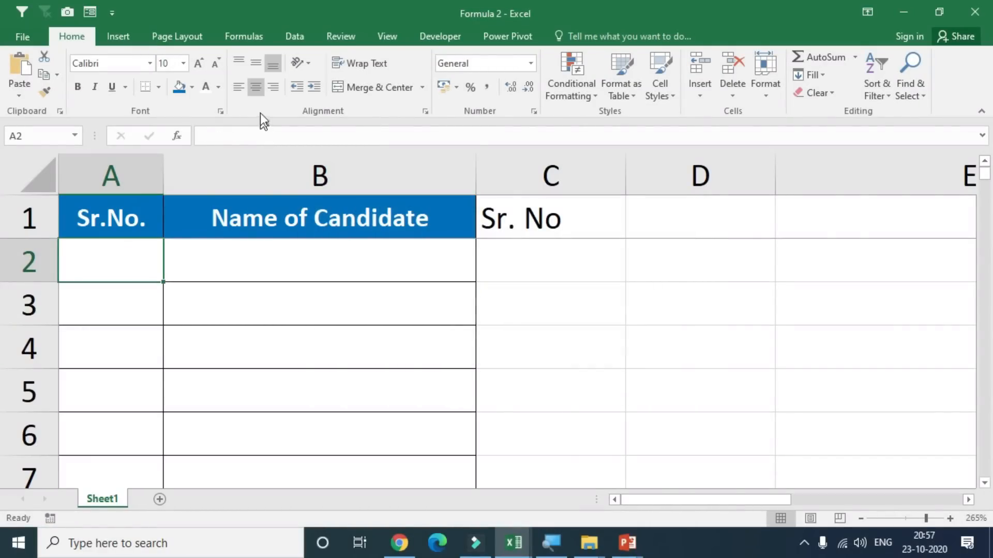
Left-align cell A2 and start an IF formula in it with the logical test B2=""
{"action": "left_click", "coordinate": [237, 87]}
{"action": "left_click", "coordinate": [120, 258]}
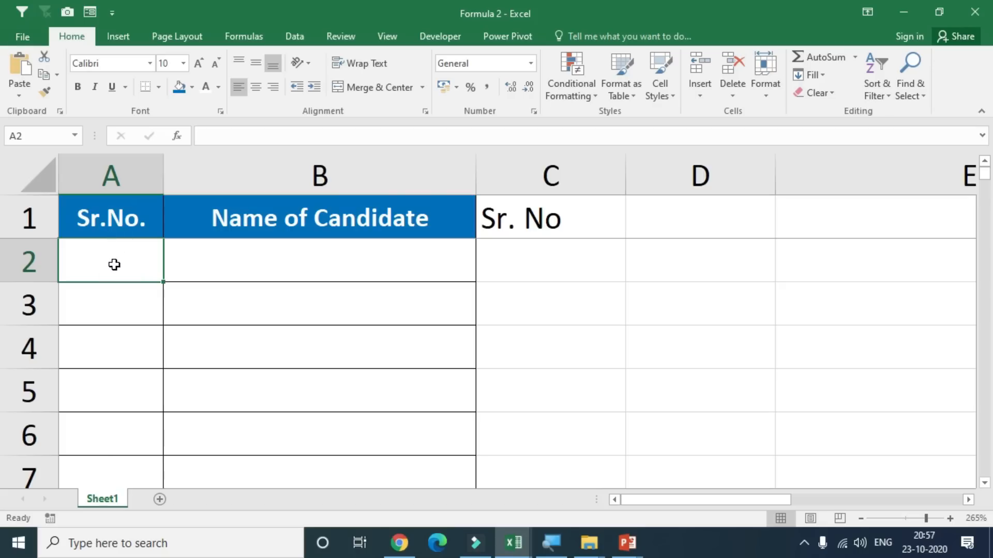
{"action": "type", "text": "=IF("}
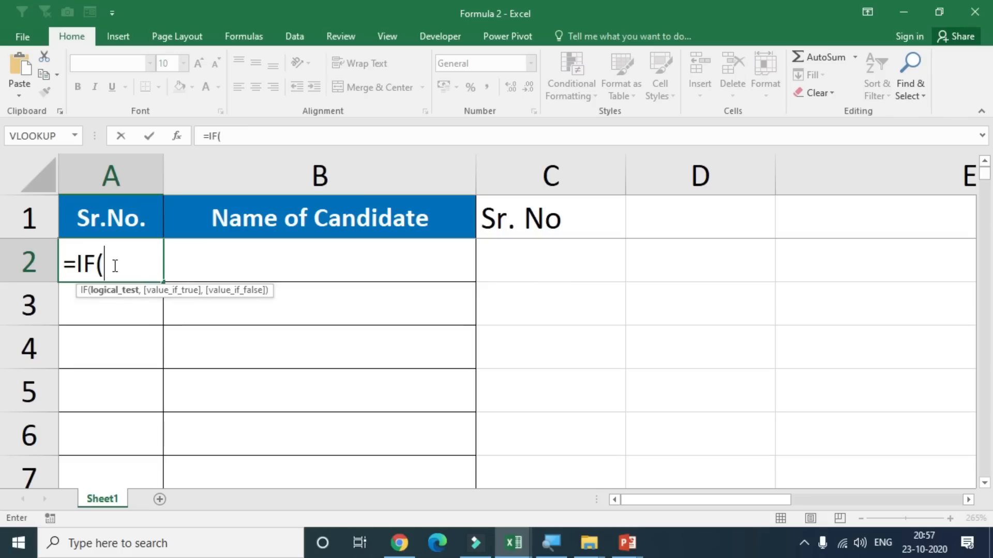
{"action": "left_click", "coordinate": [286, 272]}
{"action": "type", "text": "=\"\""}
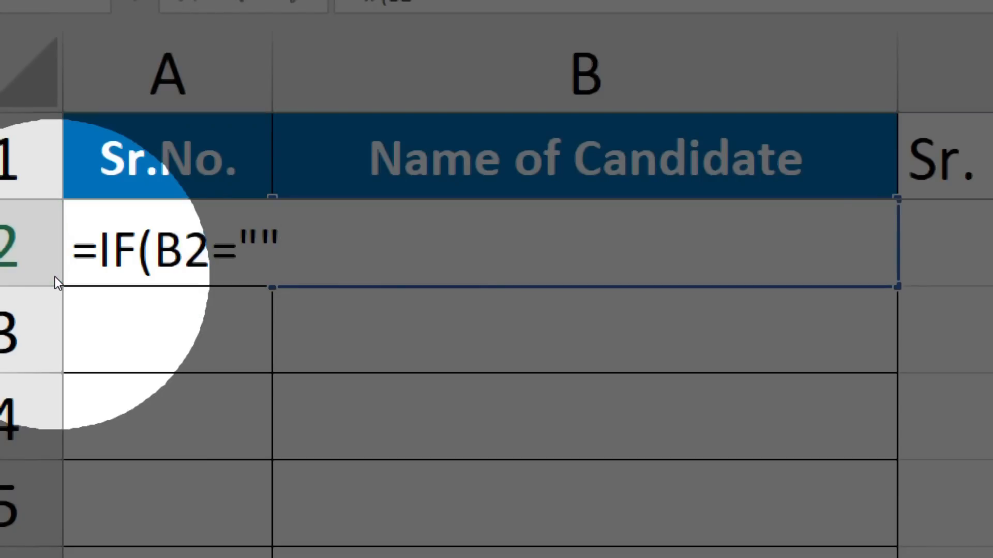
Add an empty string as the value if true, extending A2's formula to =IF(B2="",""
{"action": "left_click", "coordinate": [171, 260]}
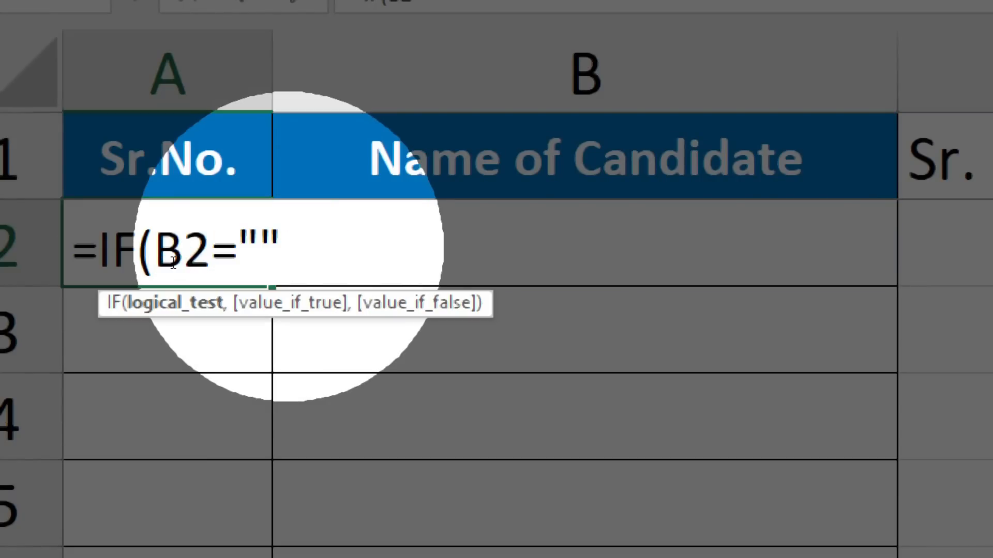
{"action": "type", "text": ",\""}
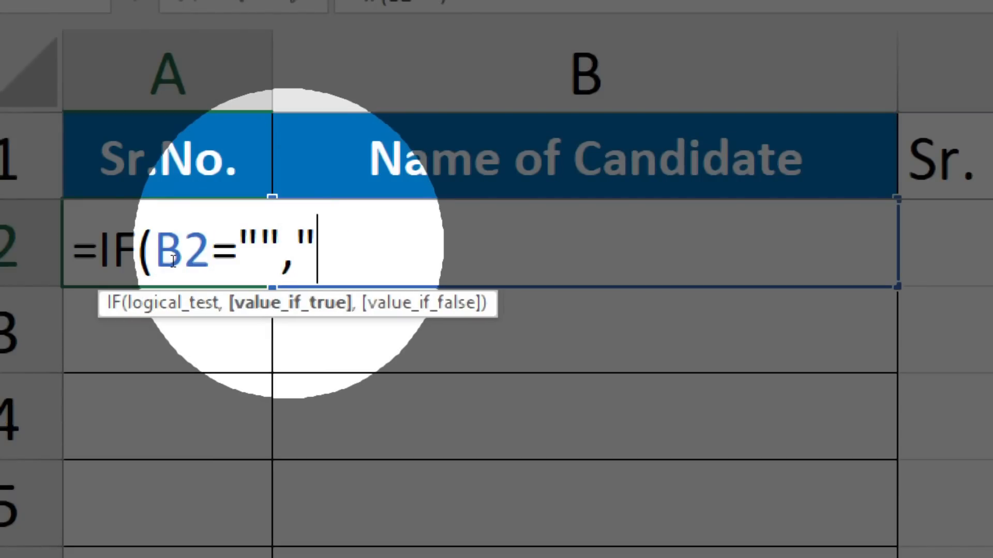
{"action": "type", "text": "\""}
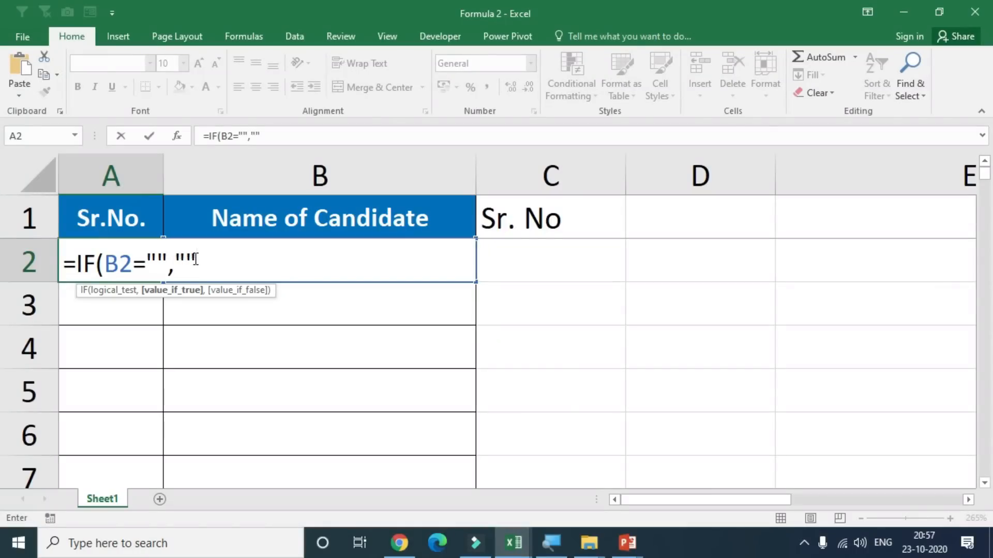
{"action": "left_click_drag", "start_coordinate": [195, 251], "coordinate": [177, 253]}
{"action": "left_click", "coordinate": [196, 256]}
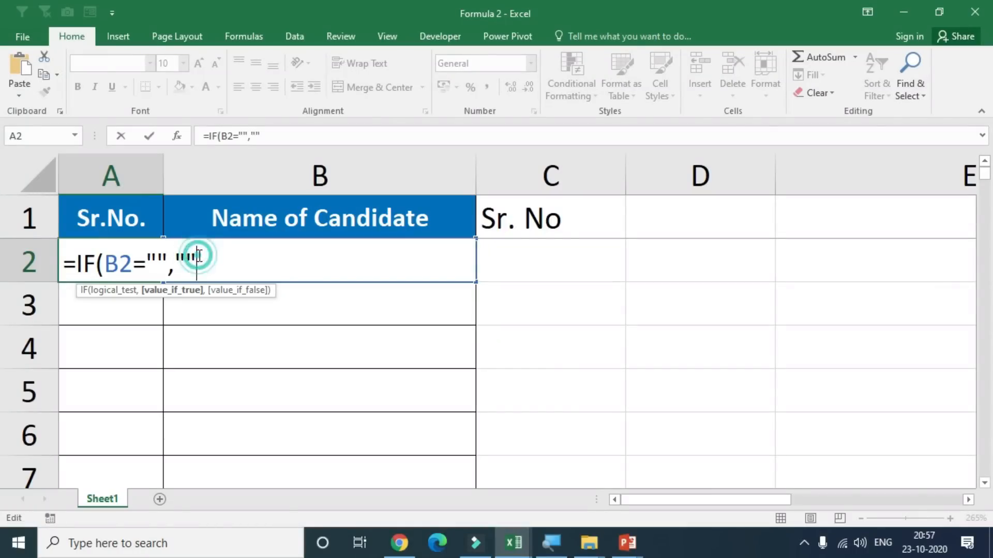
Try single quotes as the value if true in A2's formula, and restore the empty string in double quotes
{"action": "key", "text": "BackSpace"}
{"action": "key", "text": "BackSpace"}
{"action": "type", "text": "''"}
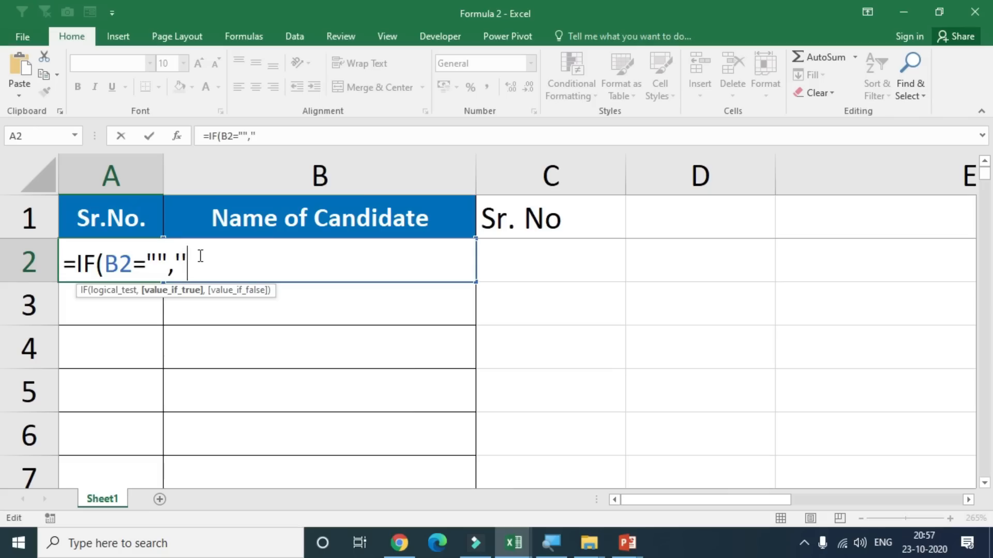
{"action": "type", "text": "\""}
{"action": "key", "text": "BackSpace"}
{"action": "key", "text": "BackSpace"}
{"action": "type", "text": "\""}
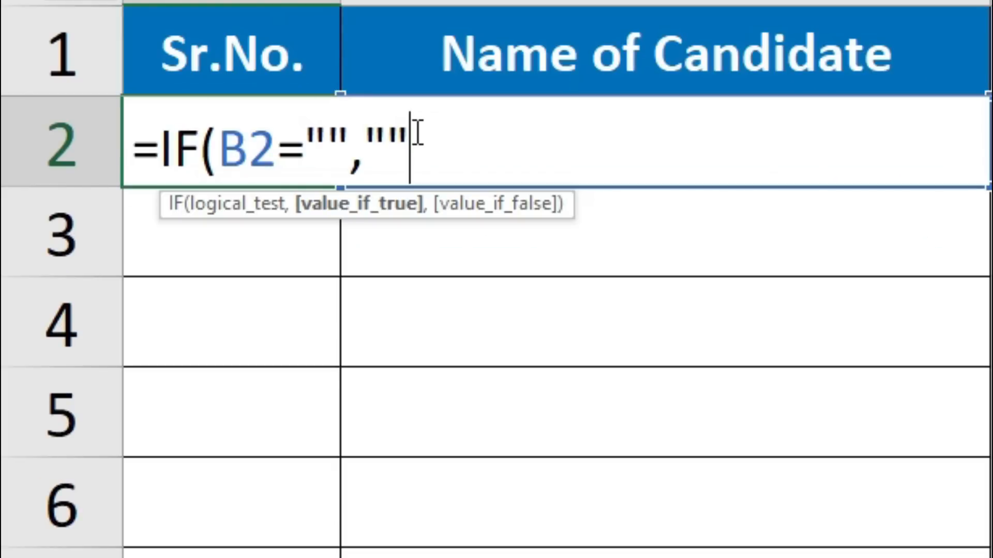
Start an AGGREGATE function as A2's value if false, with function 2 (COUNT) and option 5 (Ignore hidden rows)
{"action": "type", "text": ","}
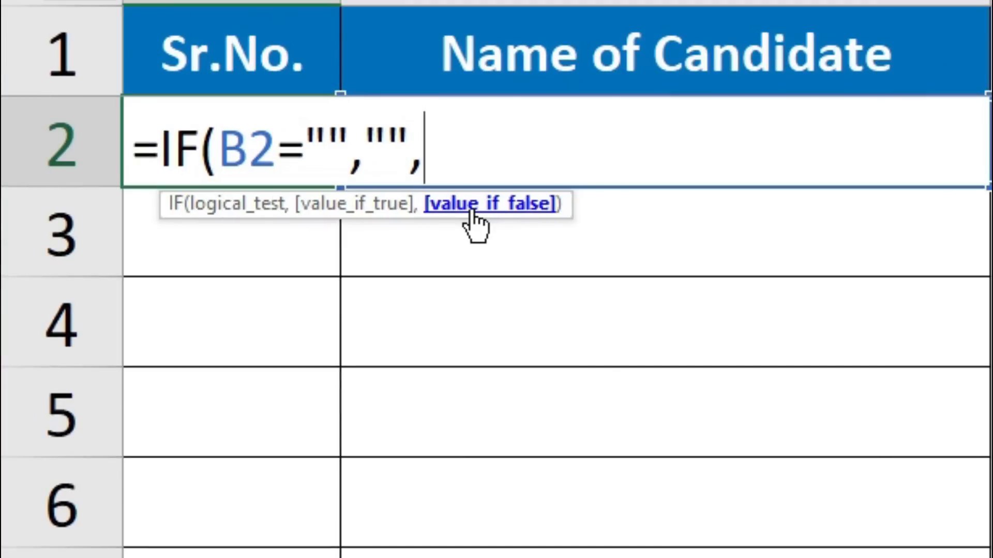
{"action": "type", "text": "AGG"}
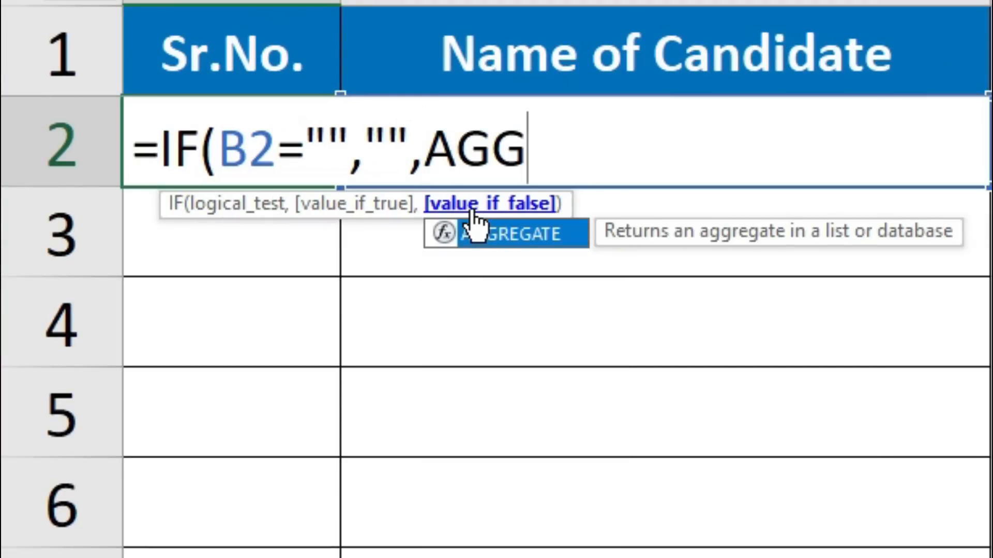
{"action": "key", "text": "Tab"}
{"action": "type", "text": "2"}
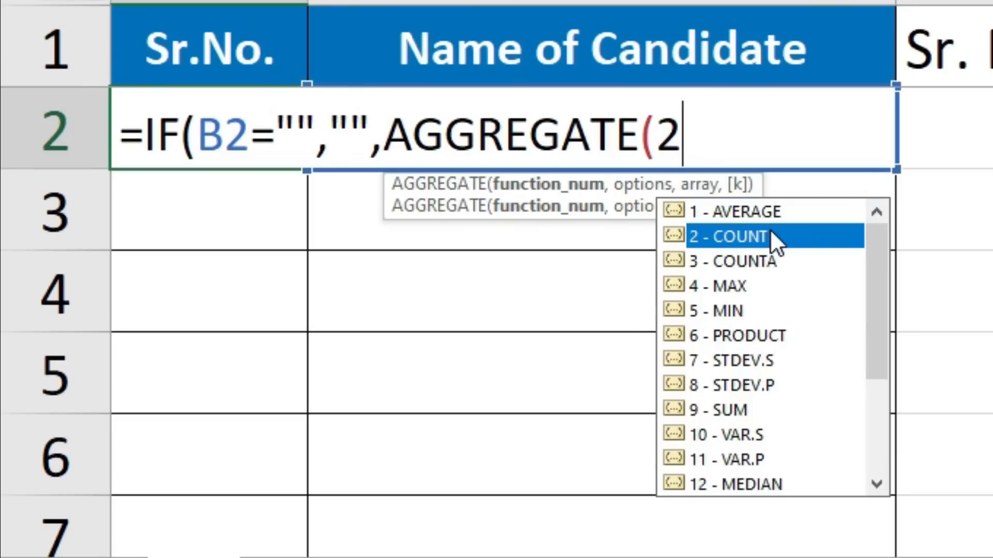
{"action": "double_click", "coordinate": [770, 231]}
{"action": "type", "text": ","}
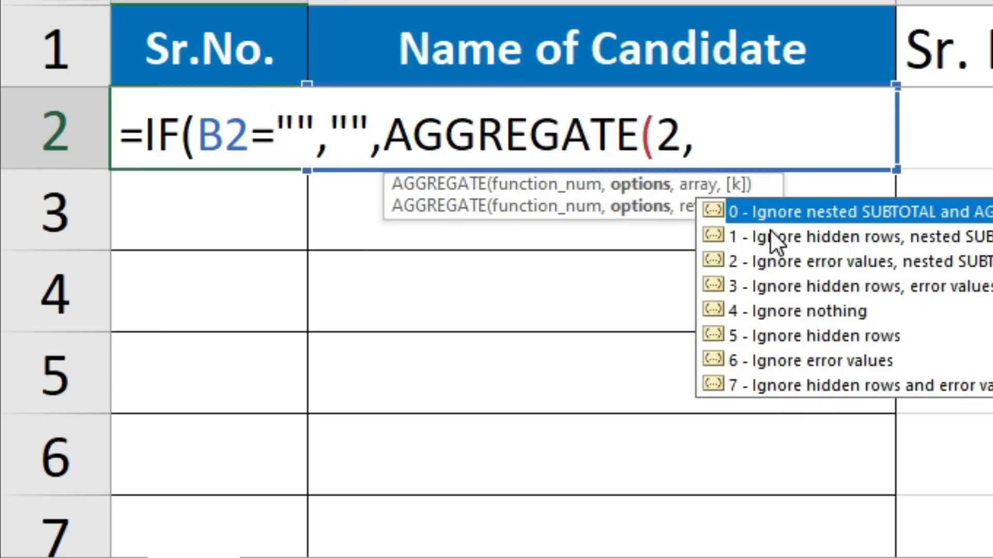
{"action": "type", "text": "5,"}
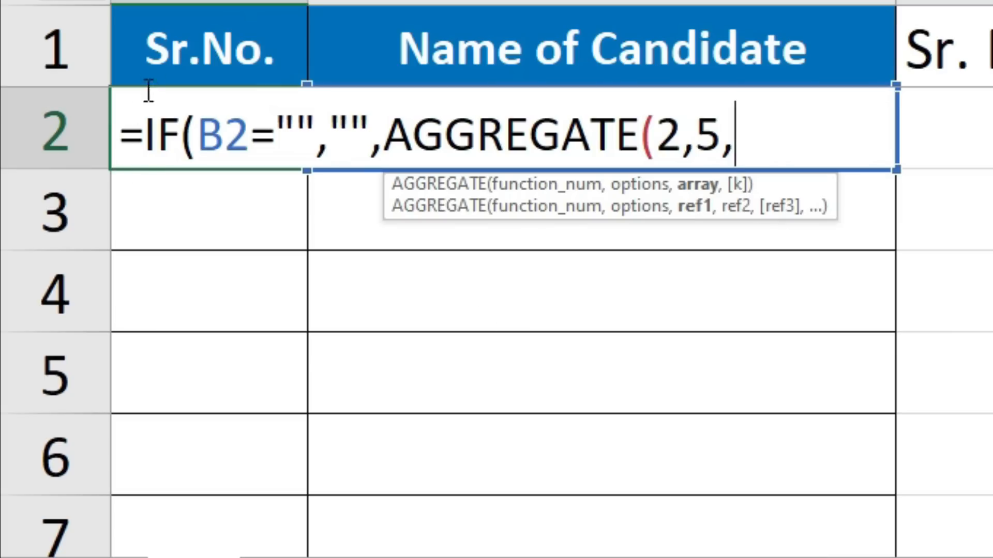
Set the AGGREGATE array to the expanding range $A$1:A1, with only the first reference absolute
{"action": "left_click", "coordinate": [165, 34]}
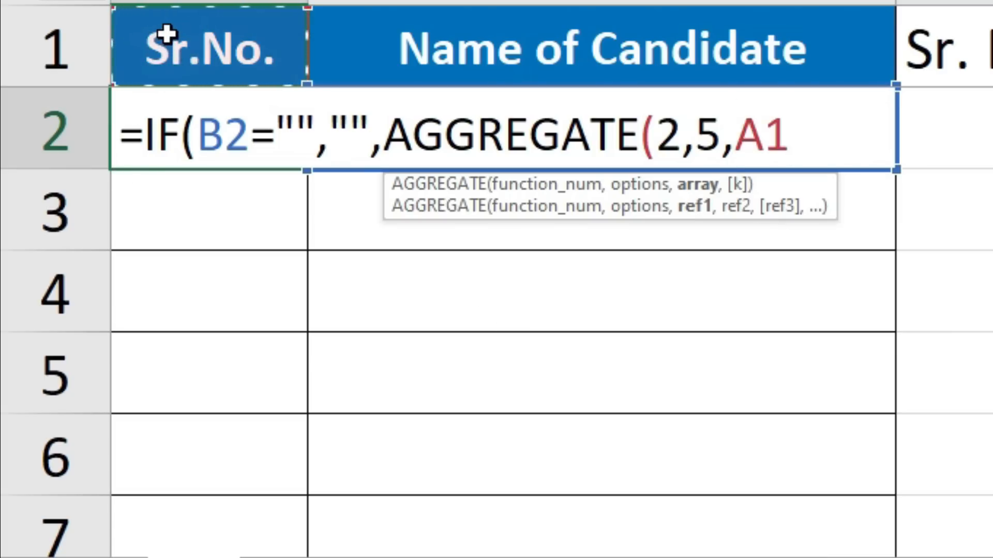
{"action": "type", "text": ":"}
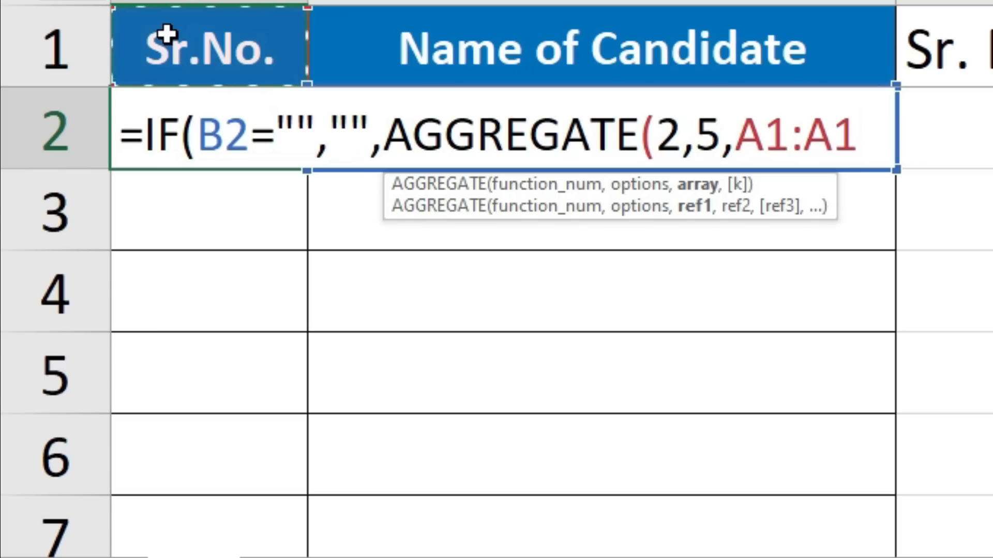
{"action": "left_click", "coordinate": [755, 138]}
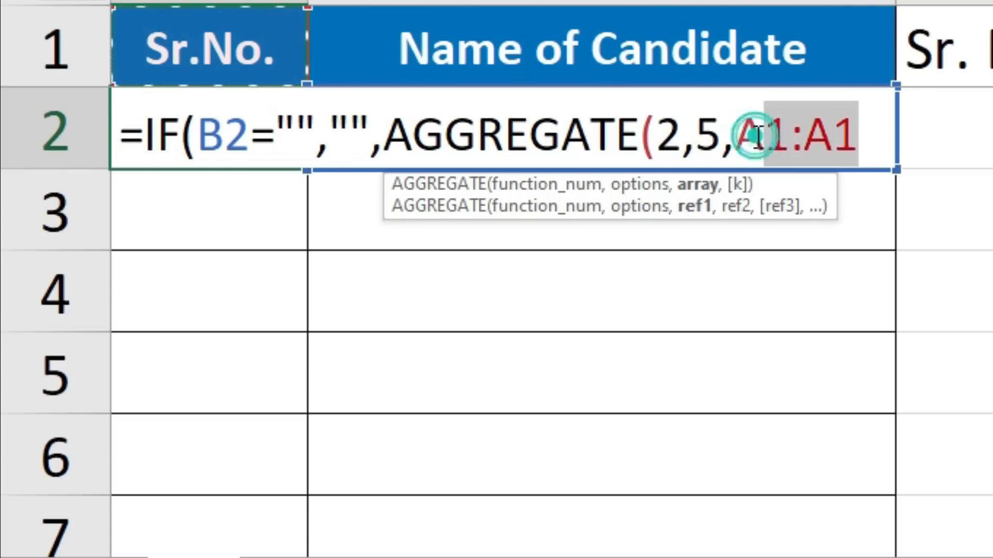
{"action": "left_click", "coordinate": [763, 137]}
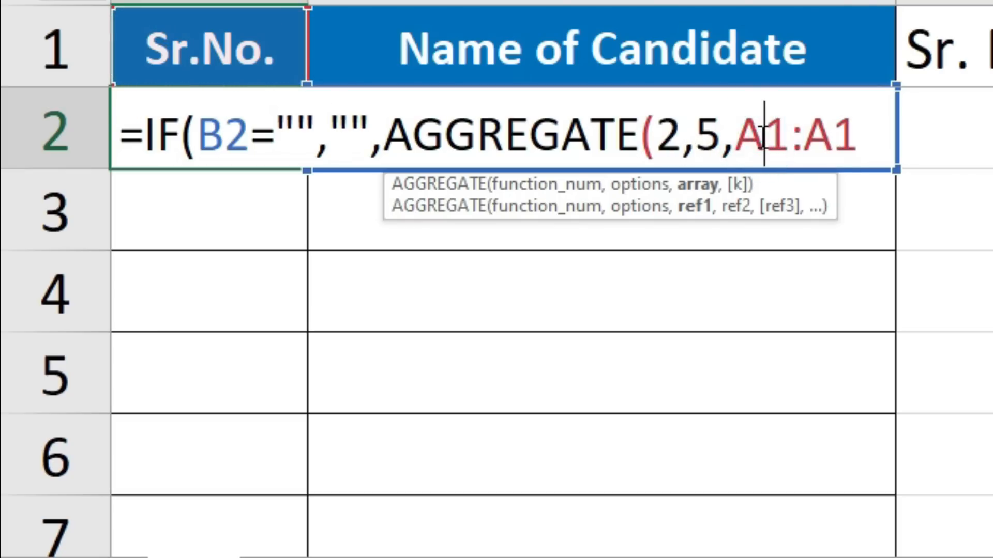
{"action": "key", "text": "F4"}
{"action": "left_click", "coordinate": [910, 144]}
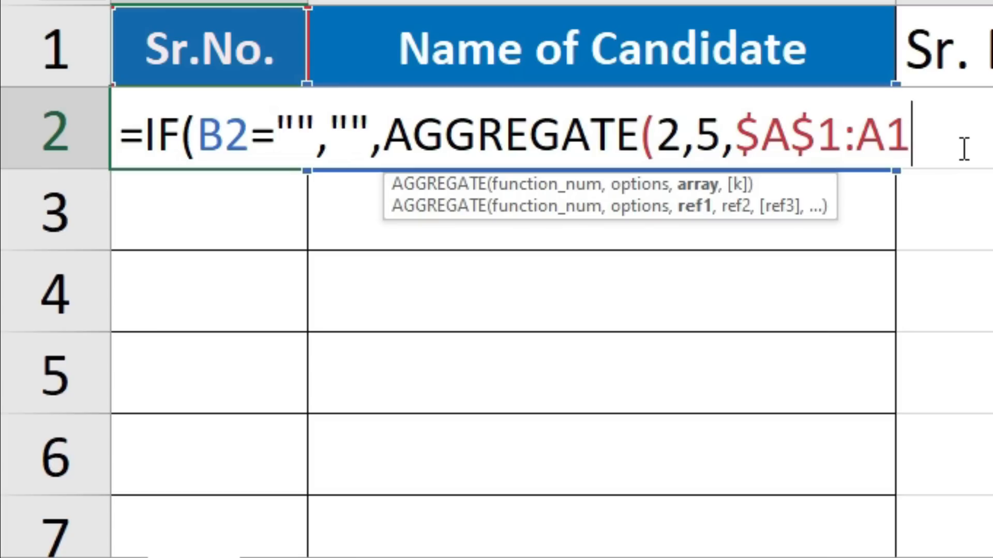
Close the AGGREGATE function, add 1 to its result and close the IF formula in A2
{"action": "type", "text": ")+"}
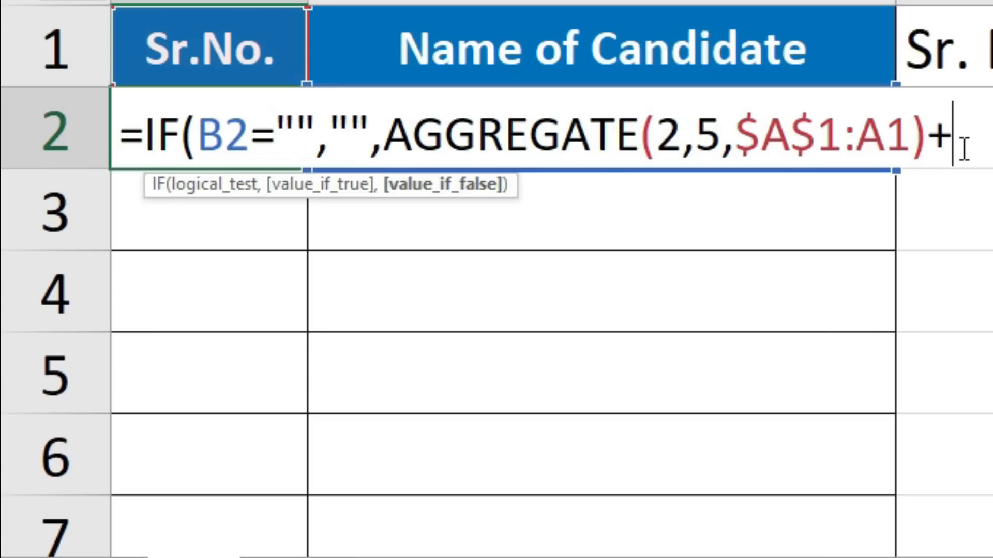
{"action": "type", "text": "1)"}
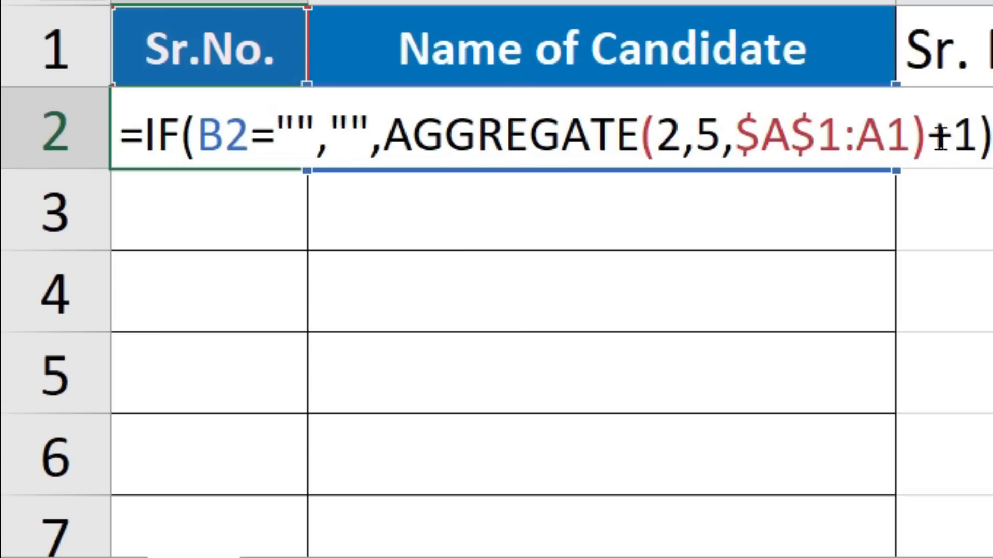
{"action": "left_click_drag", "start_coordinate": [928, 132], "coordinate": [385, 127]}
{"action": "mouse_move", "coordinate": [912, 137]}
{"action": "left_mouse_down"}
{"action": "mouse_move", "coordinate": [967, 152]}
{"action": "mouse_move", "coordinate": [912, 139]}
{"action": "left_mouse_up"}
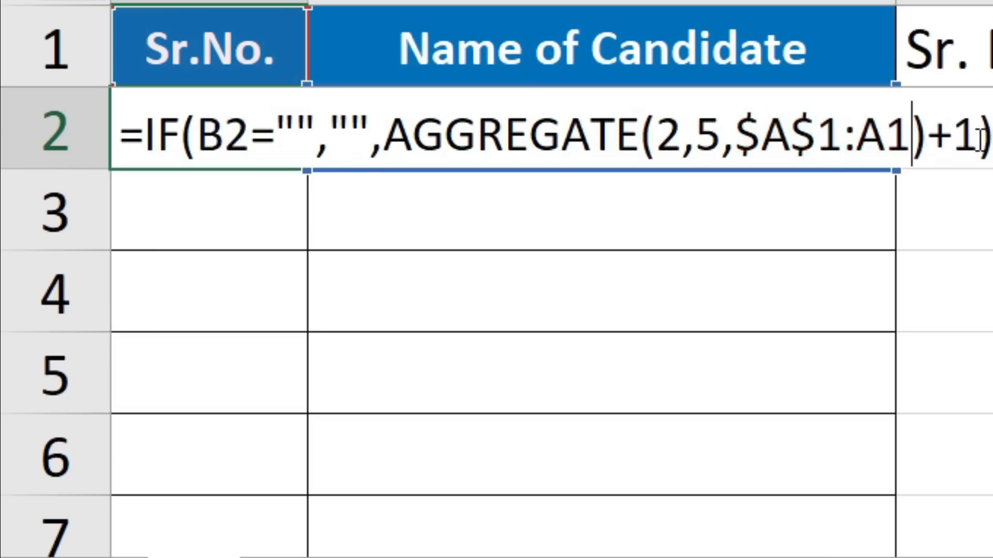
Commit A2's formula and fill it down the Sr.No. column
{"action": "key", "text": "Return"}
{"action": "key", "text": "Up"}
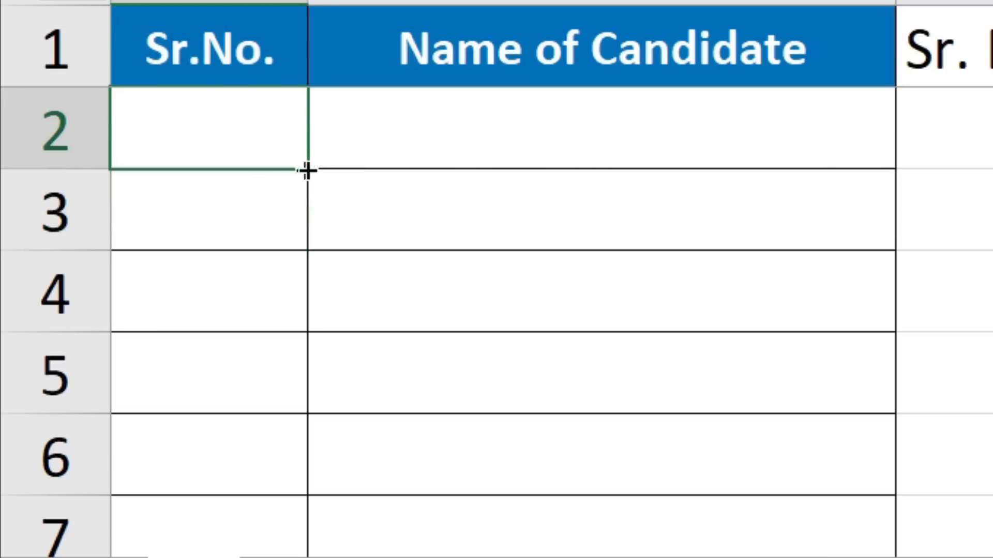
{"action": "left_click_drag", "start_coordinate": [302, 169], "coordinate": [325, 543]}
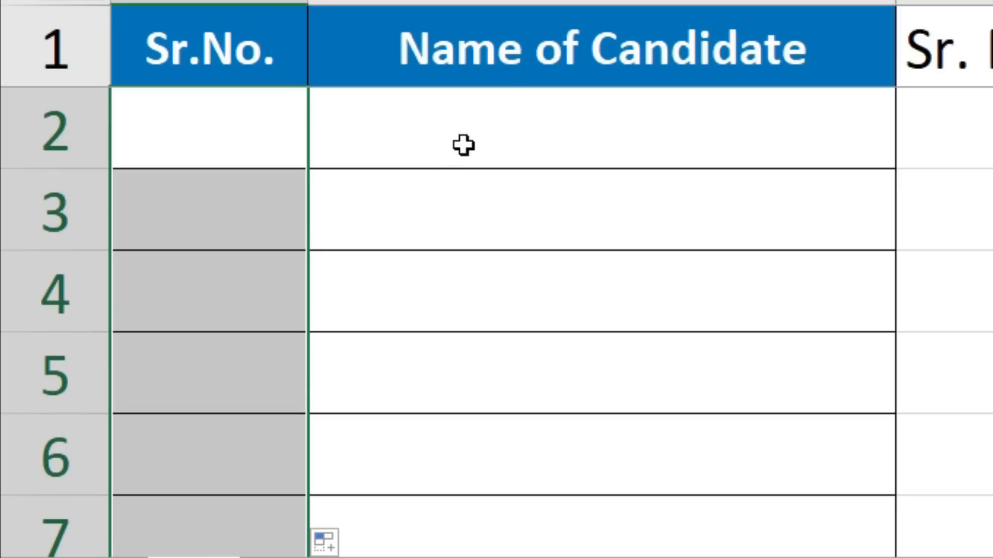
Enter four candidates' first names in cells B2 to B5 to test the automatic numbering
{"action": "left_click", "coordinate": [466, 127]}
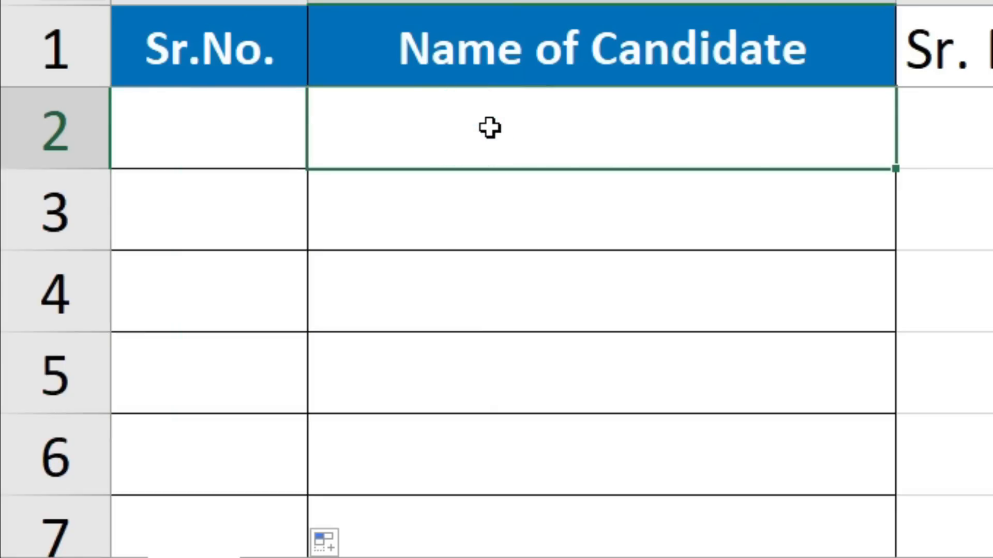
{"action": "type", "text": "SANJAY"}
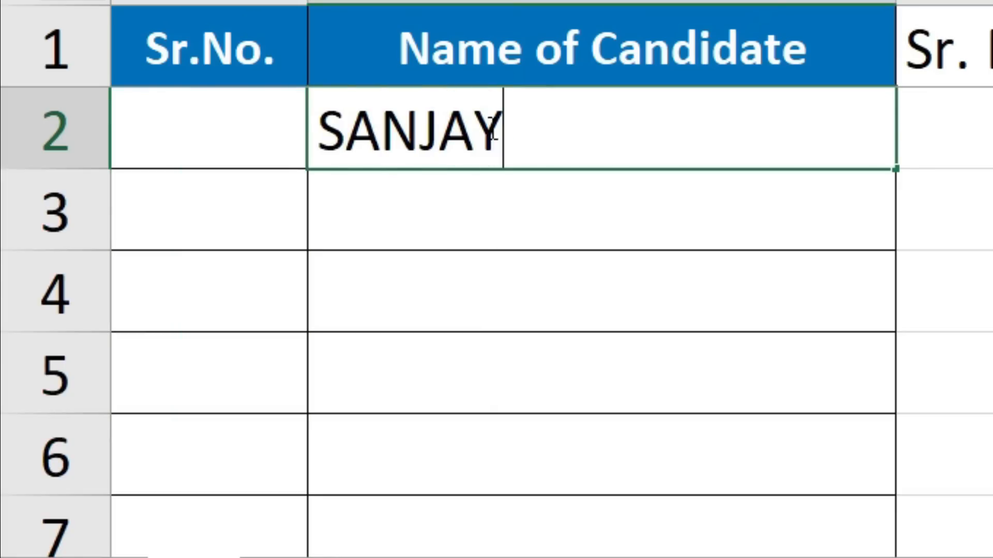
{"action": "key", "text": "Return"}
{"action": "type", "text": "VIKAS"}
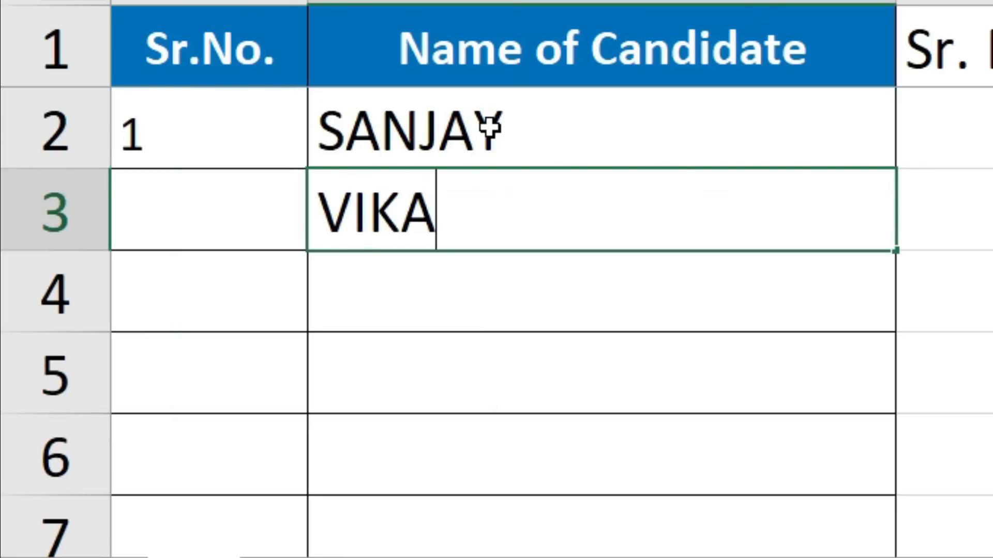
{"action": "key", "text": "Return"}
{"action": "type", "text": "RAMESH"}
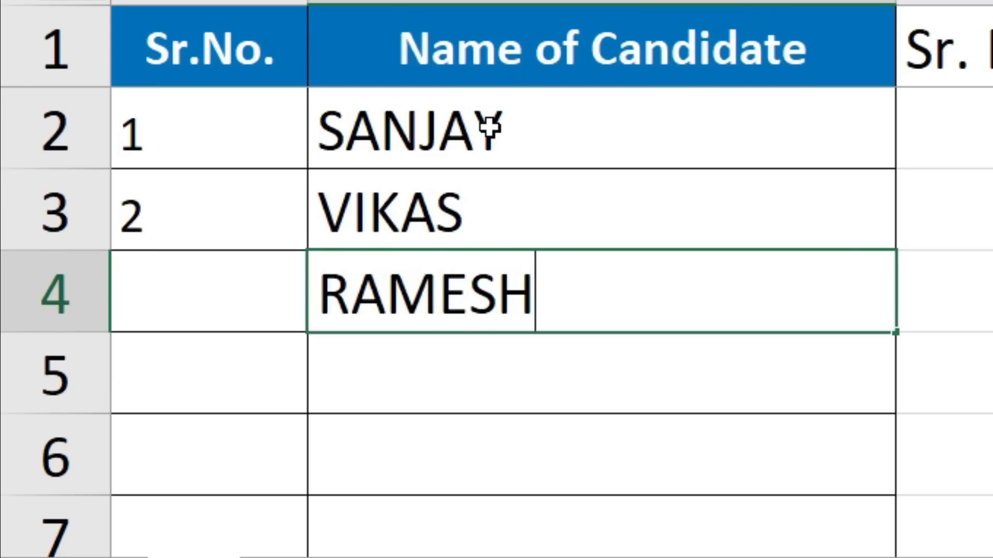
{"action": "key", "text": "Return"}
{"action": "type", "text": "VINOD"}
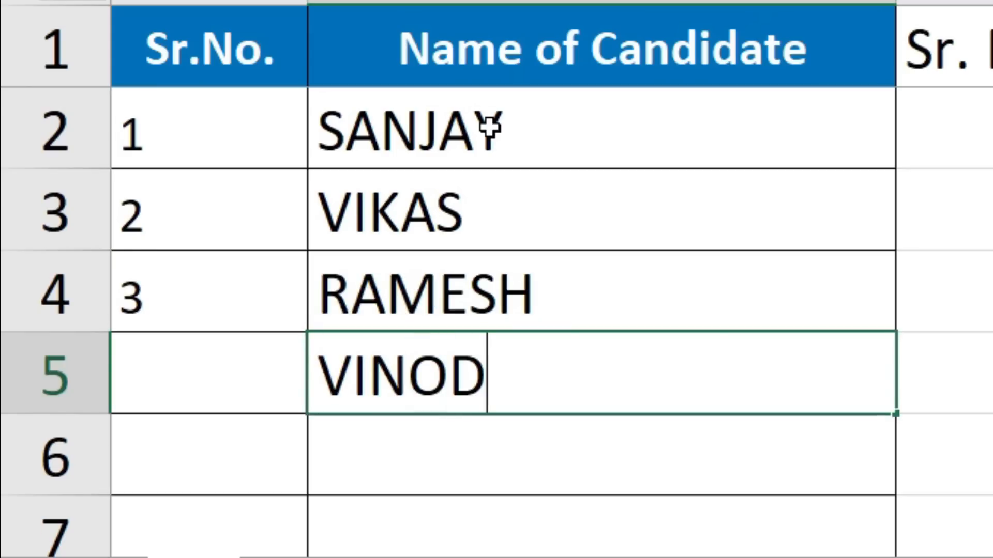
{"action": "key", "text": "Return"}
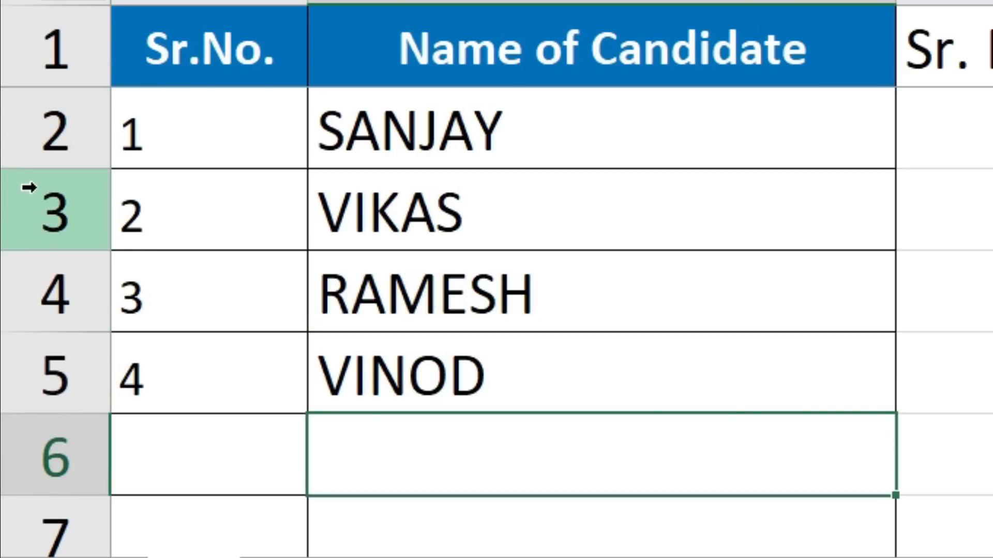
Hide rows 3 and 4 and check the serial numbers of the visible rows
{"action": "left_click_drag", "start_coordinate": [29, 190], "coordinate": [52, 283]}
{"action": "right_click", "coordinate": [51, 284]}
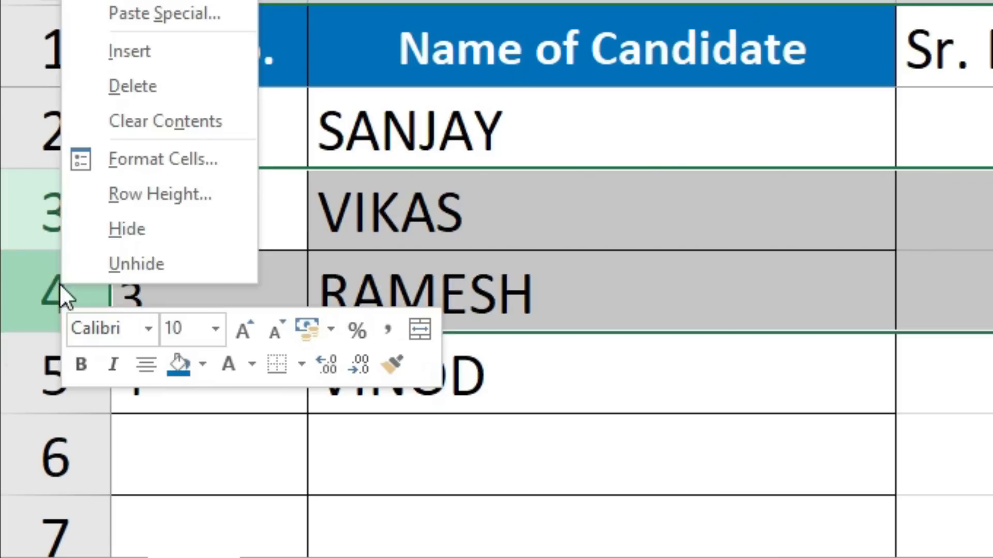
{"action": "left_click", "coordinate": [123, 228]}
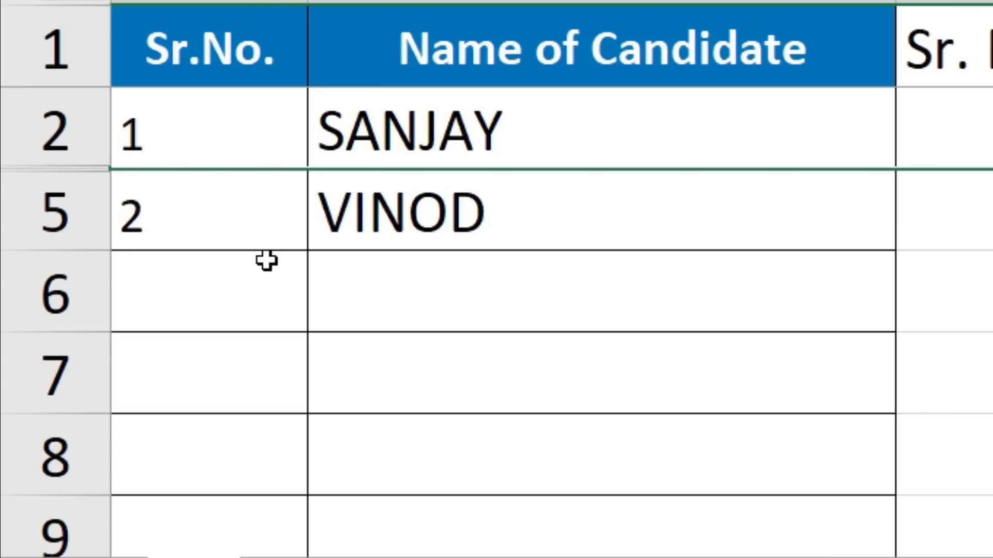
{"action": "left_click_drag", "start_coordinate": [234, 142], "coordinate": [240, 248]}
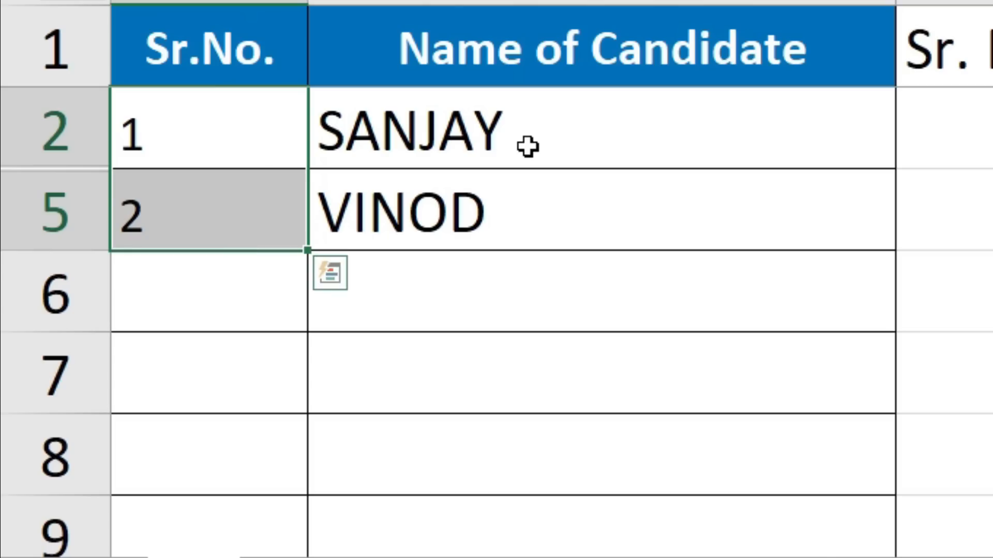
Switch to the Learn More Pro website in the browser, open its Courses page and look through the course listings
{"action": "key", "text": "alt+Tab"}
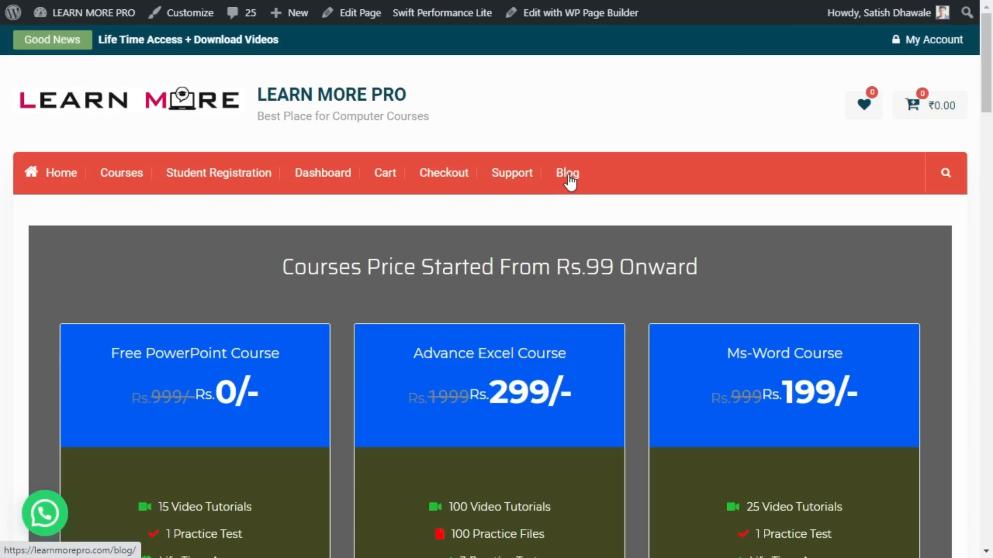
{"action": "left_click", "coordinate": [134, 175]}
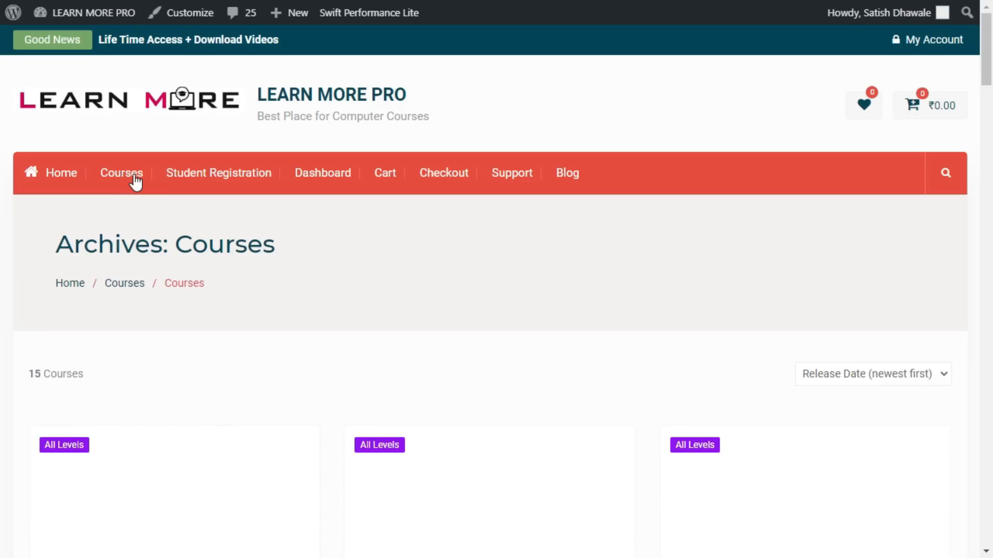
{"action": "scroll", "coordinate": [135, 182], "scroll_direction": "down", "scroll_amount": 7}
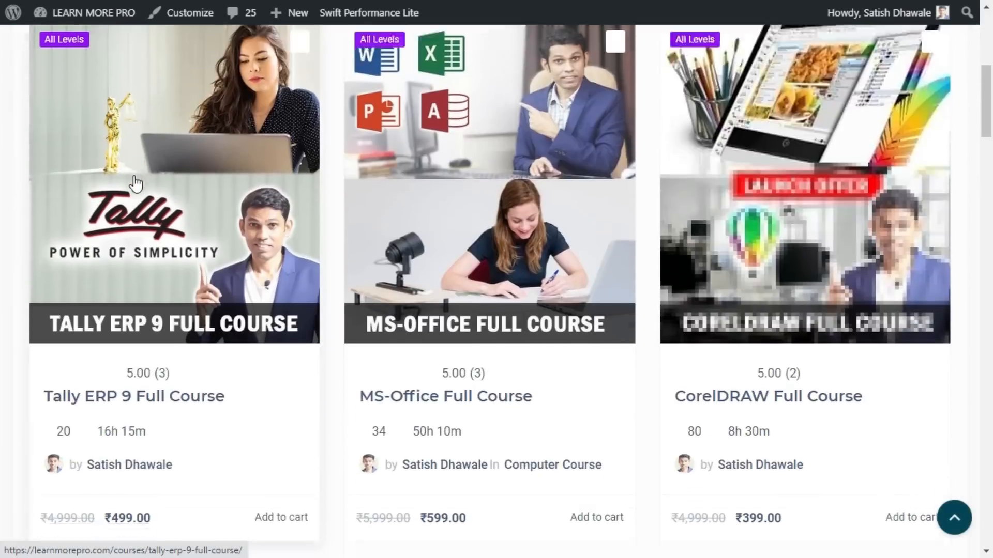
{"action": "scroll", "coordinate": [134, 182], "scroll_direction": "down", "scroll_amount": 3}
{"action": "scroll", "coordinate": [135, 182], "scroll_direction": "down", "scroll_amount": 2}
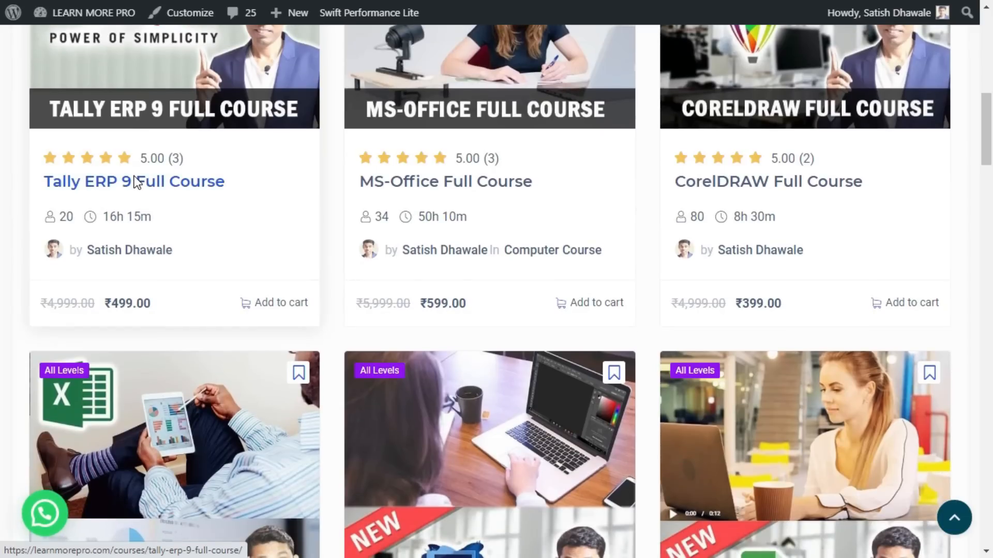
{"action": "scroll", "coordinate": [271, 215], "scroll_direction": "down", "scroll_amount": 2}
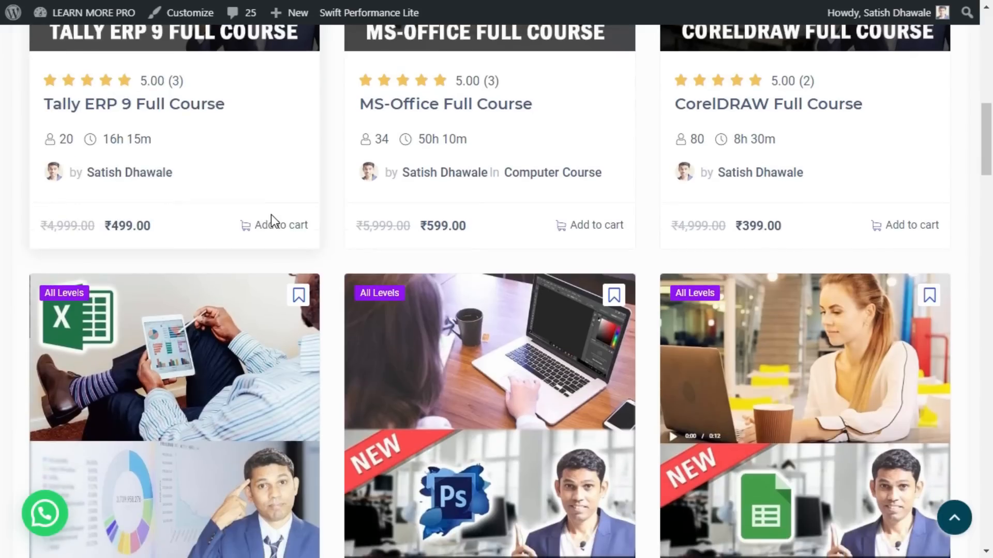
{"action": "scroll", "coordinate": [272, 215], "scroll_direction": "down", "scroll_amount": 6}
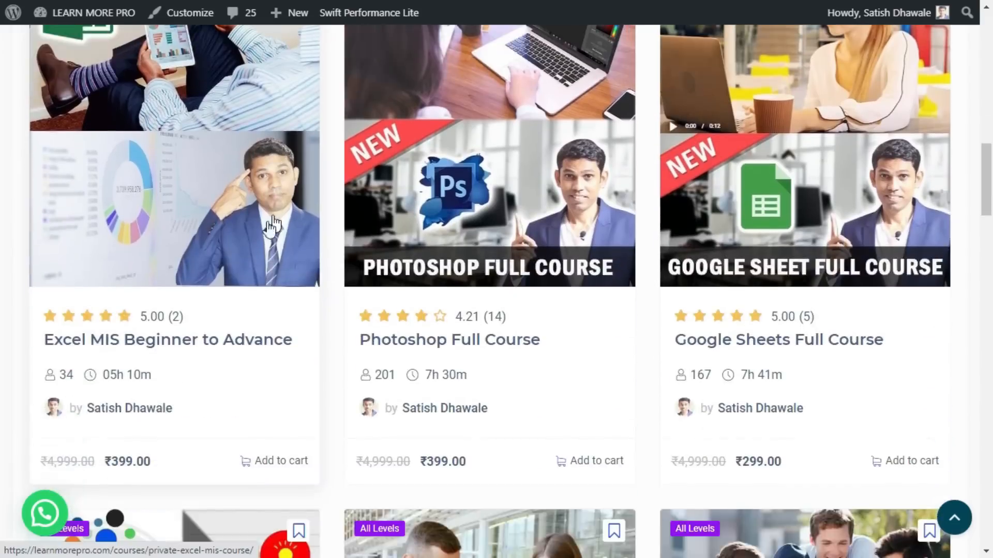
{"action": "scroll", "coordinate": [211, 346], "scroll_direction": "down", "scroll_amount": 2}
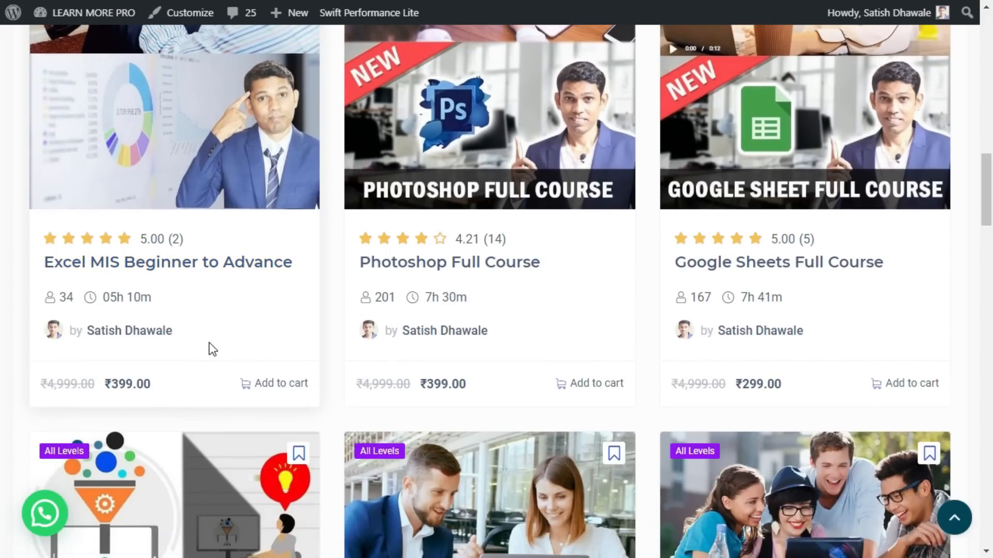
{"action": "scroll", "coordinate": [209, 343], "scroll_direction": "down", "scroll_amount": 9}
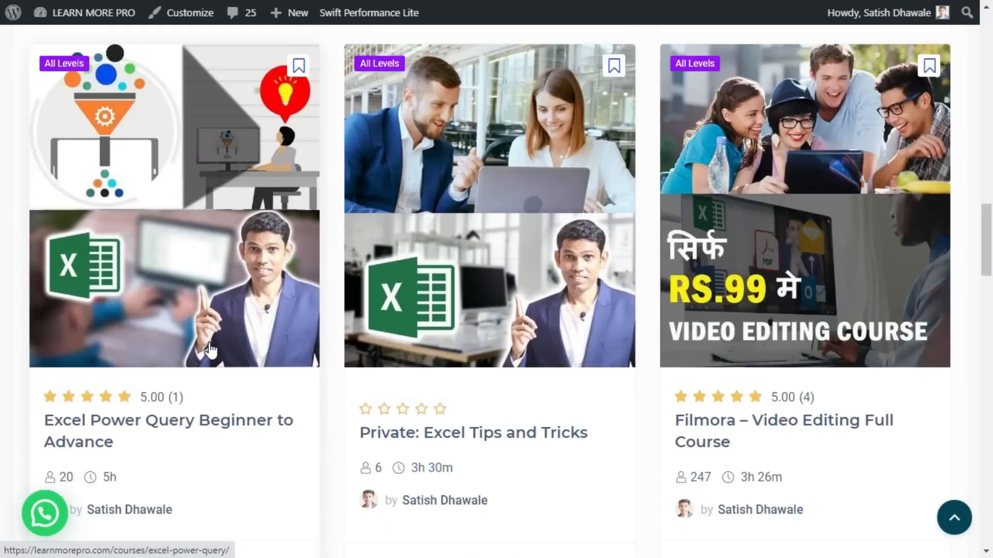
{"action": "scroll", "coordinate": [211, 351], "scroll_direction": "down", "scroll_amount": 14}
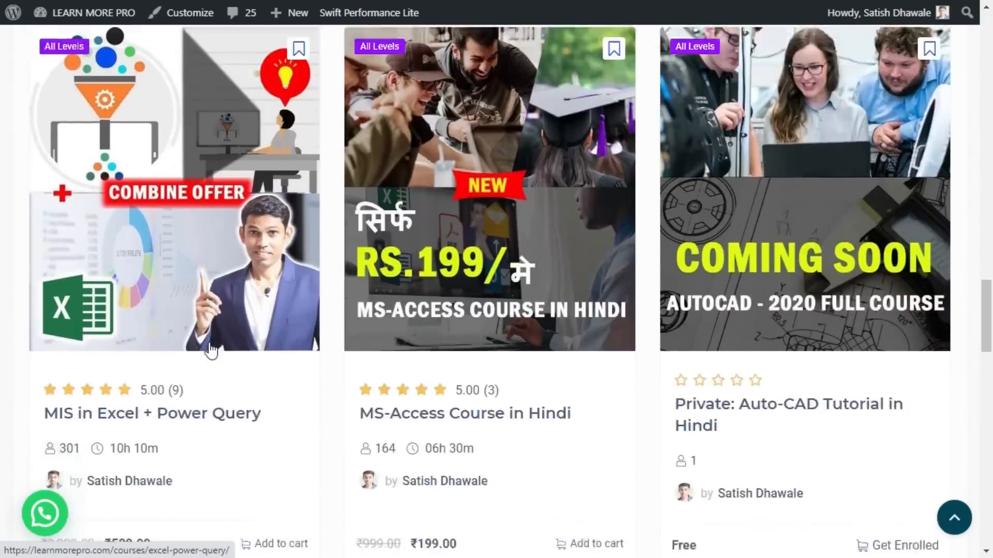
Look through the remaining course listings, including the Excel Basic to Advance course, and open the website's Support page
{"action": "scroll", "coordinate": [211, 350], "scroll_direction": "down", "scroll_amount": 9}
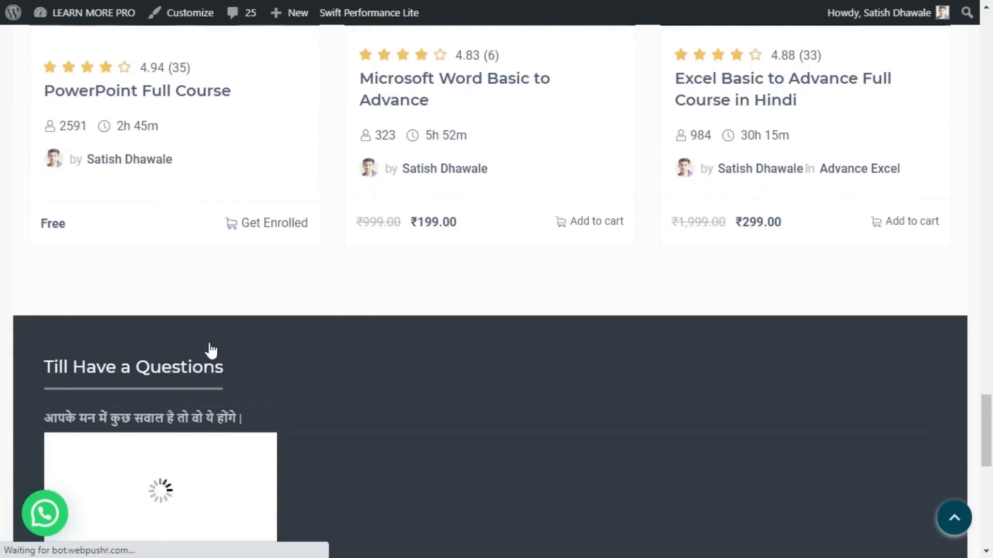
{"action": "scroll", "coordinate": [208, 342], "scroll_direction": "up", "scroll_amount": 5}
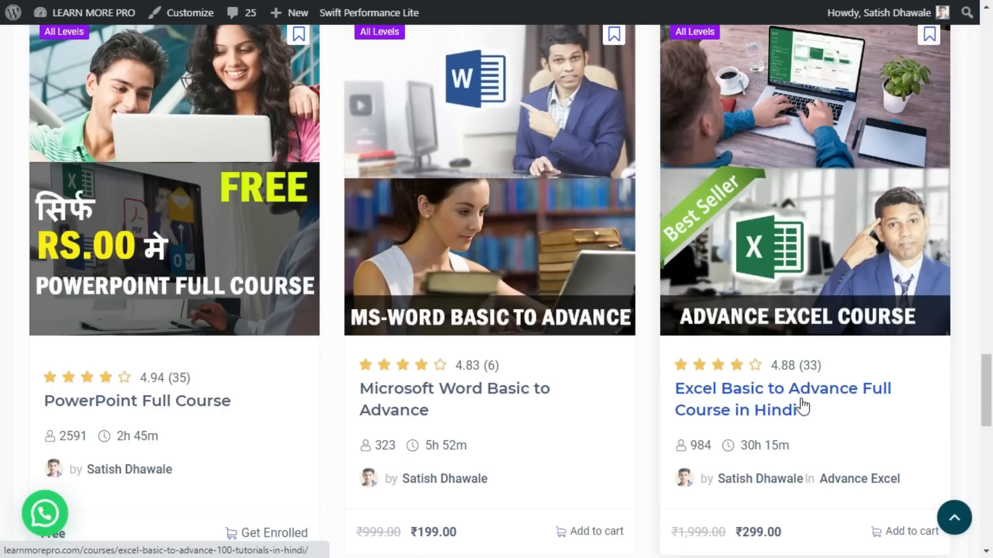
{"action": "scroll", "coordinate": [802, 407], "scroll_direction": "up", "scroll_amount": 2}
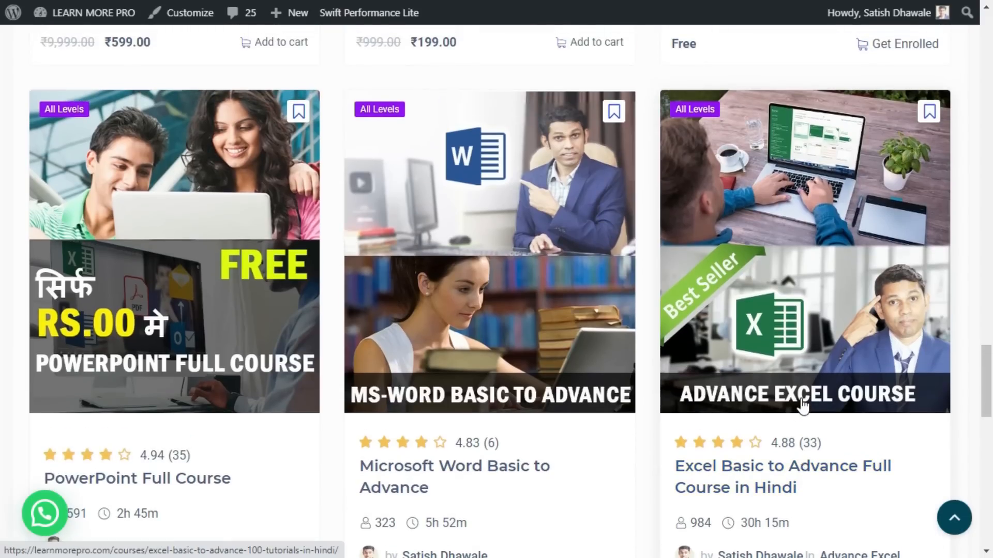
{"action": "scroll", "coordinate": [160, 311], "scroll_direction": "down", "scroll_amount": 2}
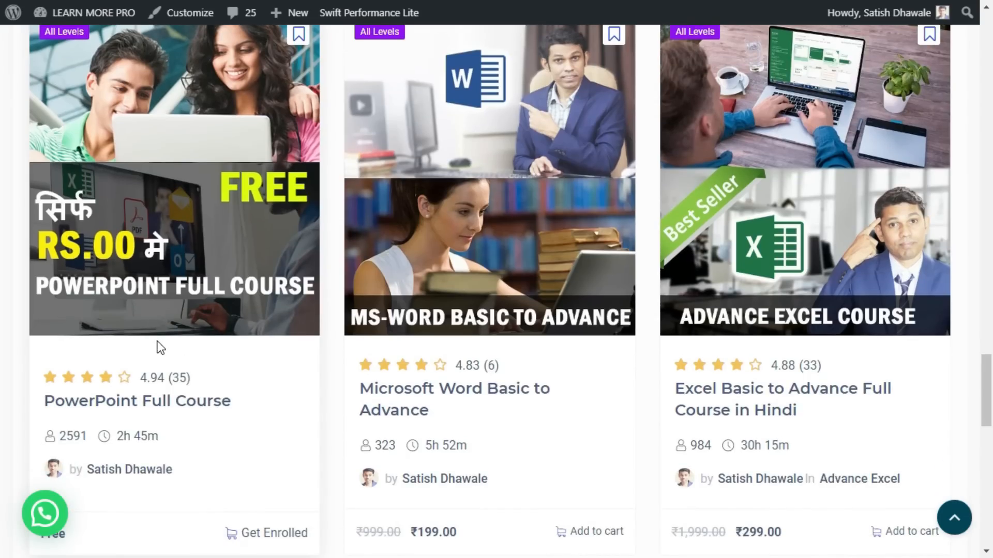
{"action": "scroll", "coordinate": [160, 347], "scroll_direction": "up", "scroll_amount": 15}
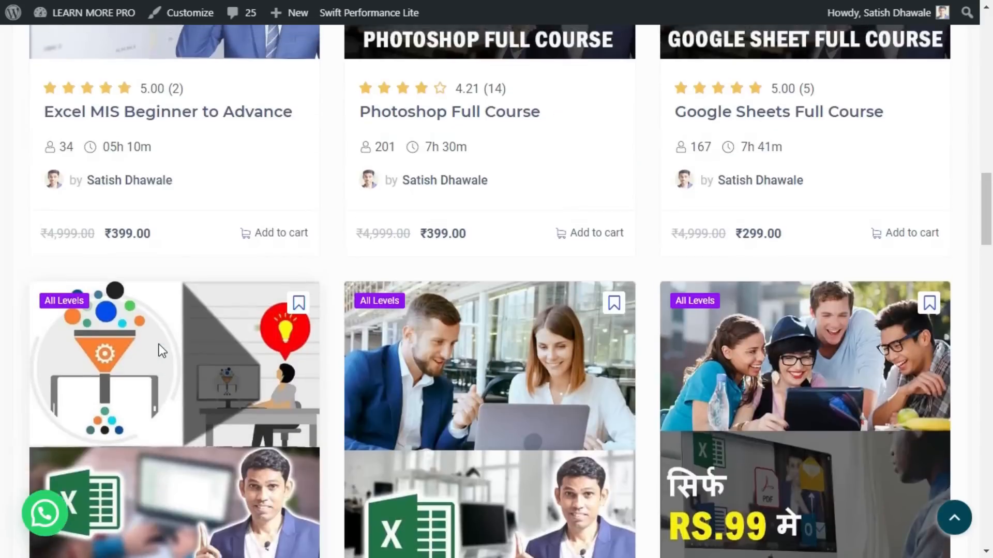
{"action": "scroll", "coordinate": [162, 351], "scroll_direction": "up", "scroll_amount": 15}
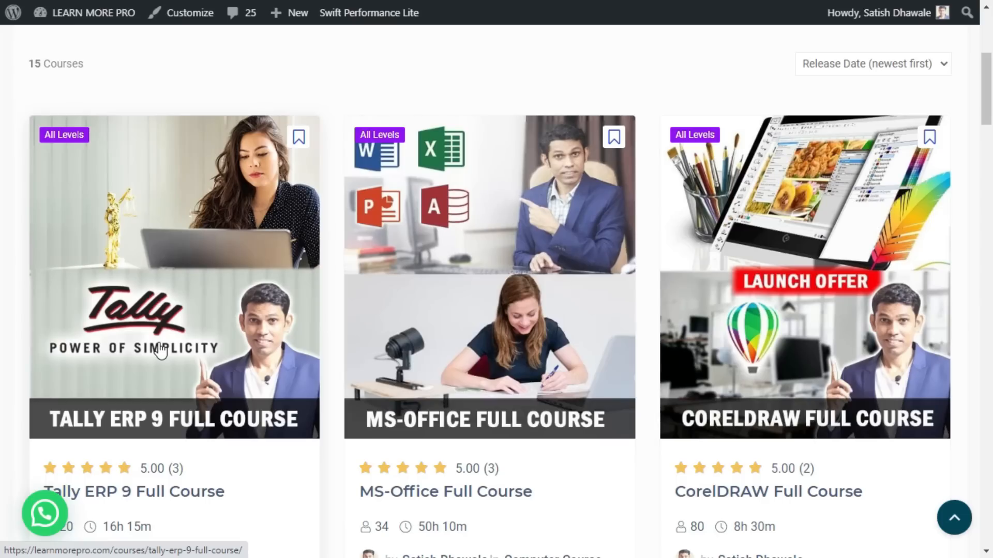
{"action": "scroll", "coordinate": [165, 331], "scroll_direction": "up", "scroll_amount": 5}
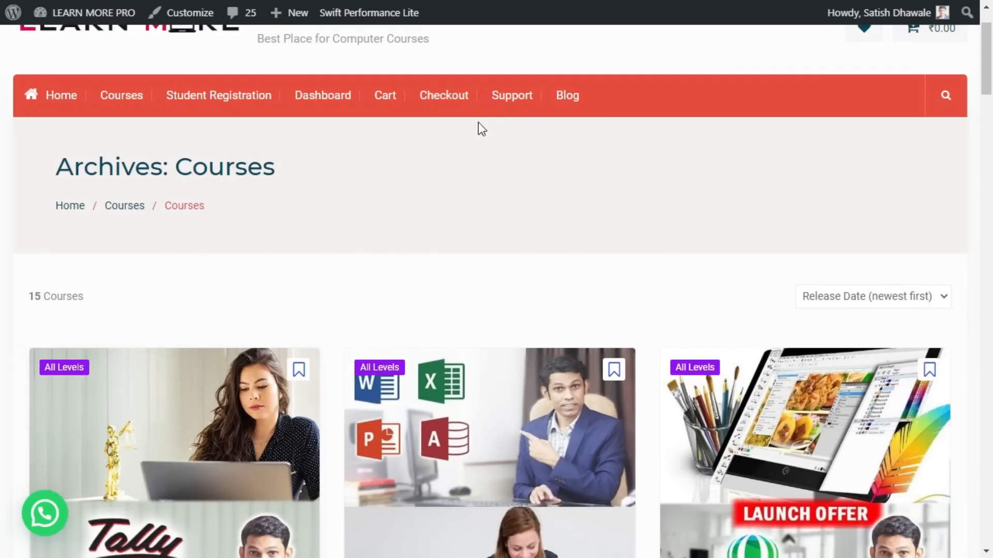
{"action": "left_click", "coordinate": [512, 96]}
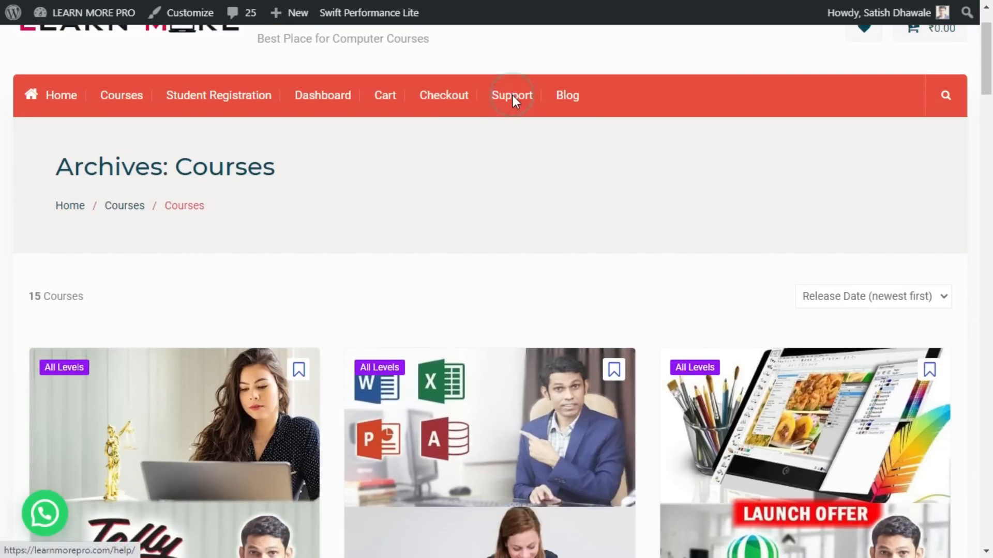